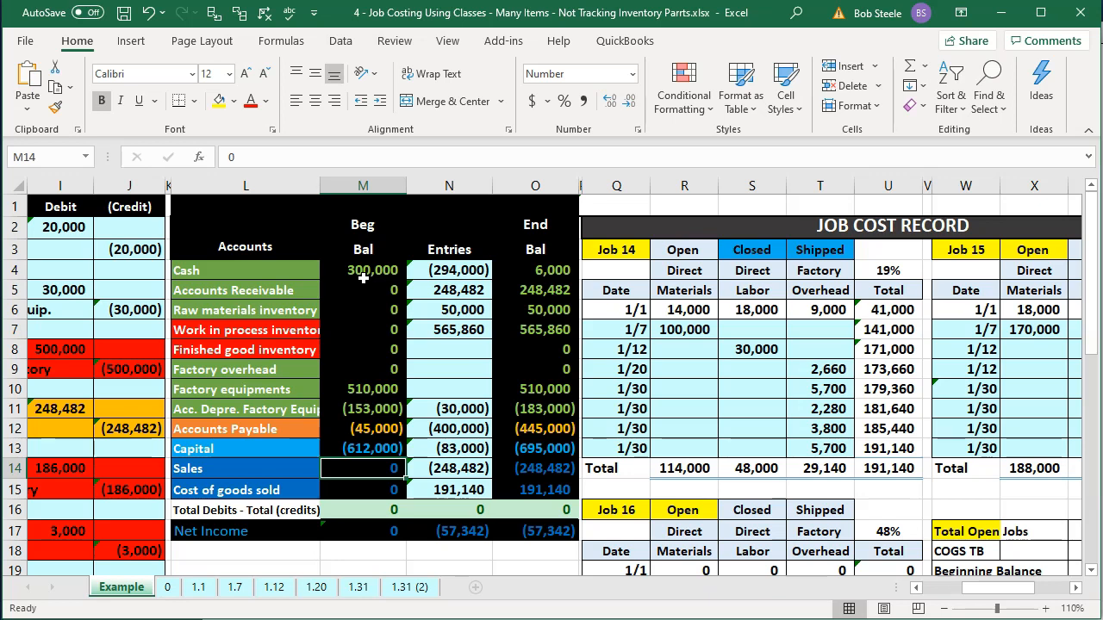
# Examine Job 14's direct materials, labor and overhead costs in the job cost record on the Example sheet.
pyautogui.click(676, 290)
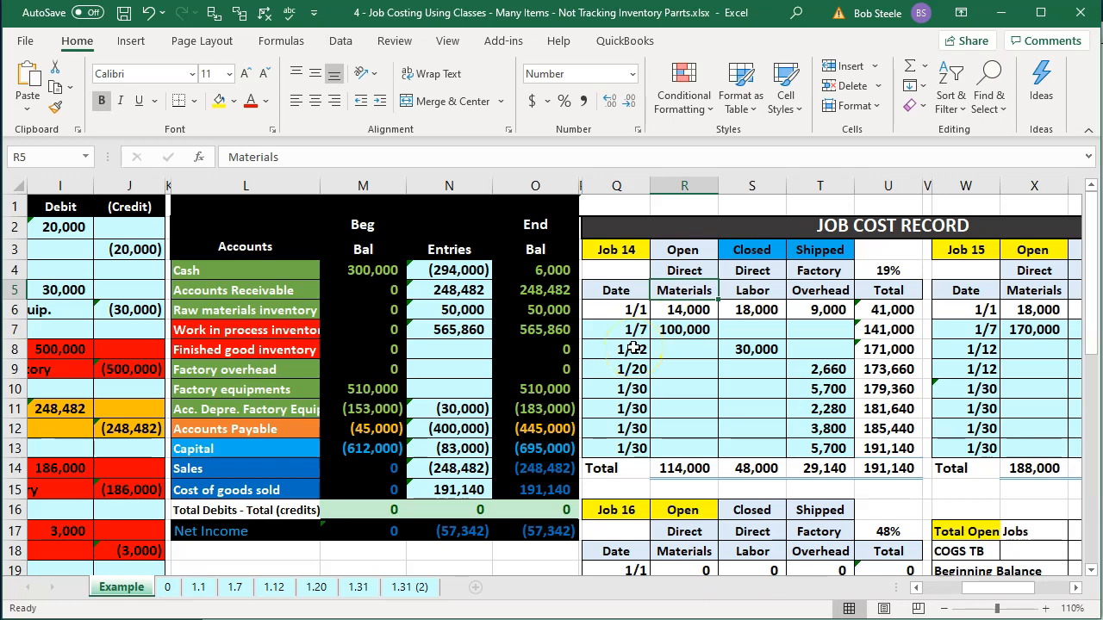
pyautogui.click(747, 350)
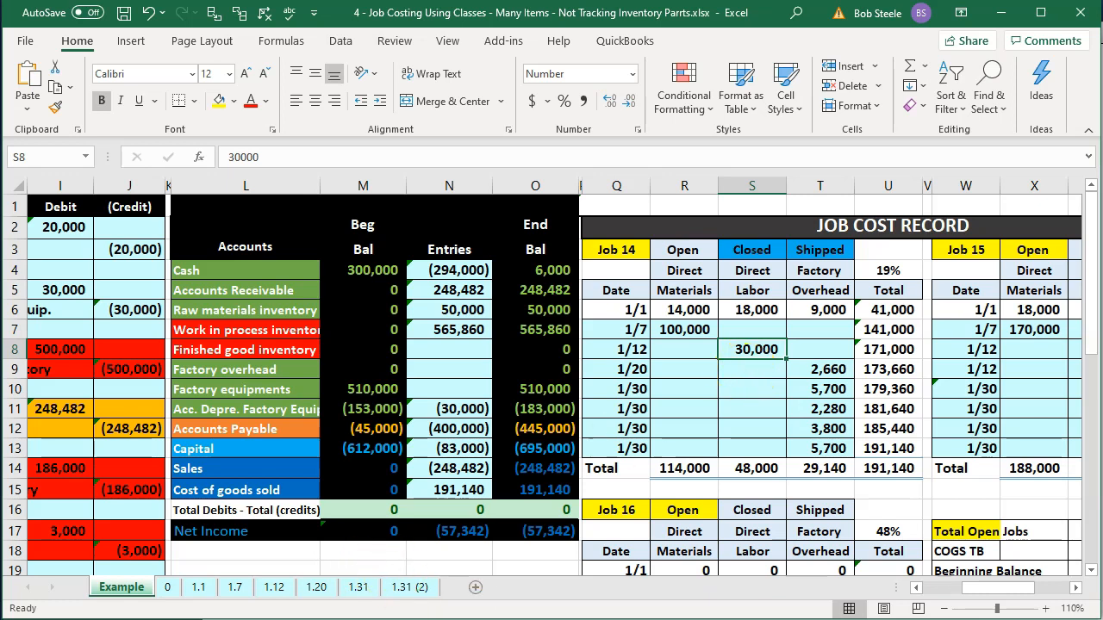
pyautogui.hotkey('alt', 'Tab')
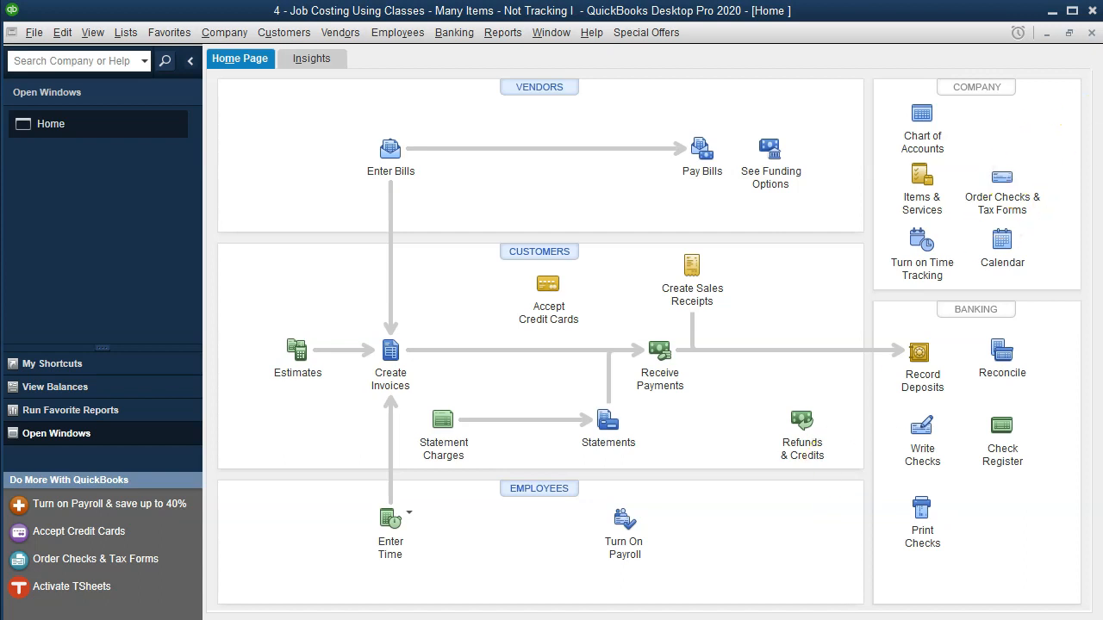
pyautogui.click(1051, 11)
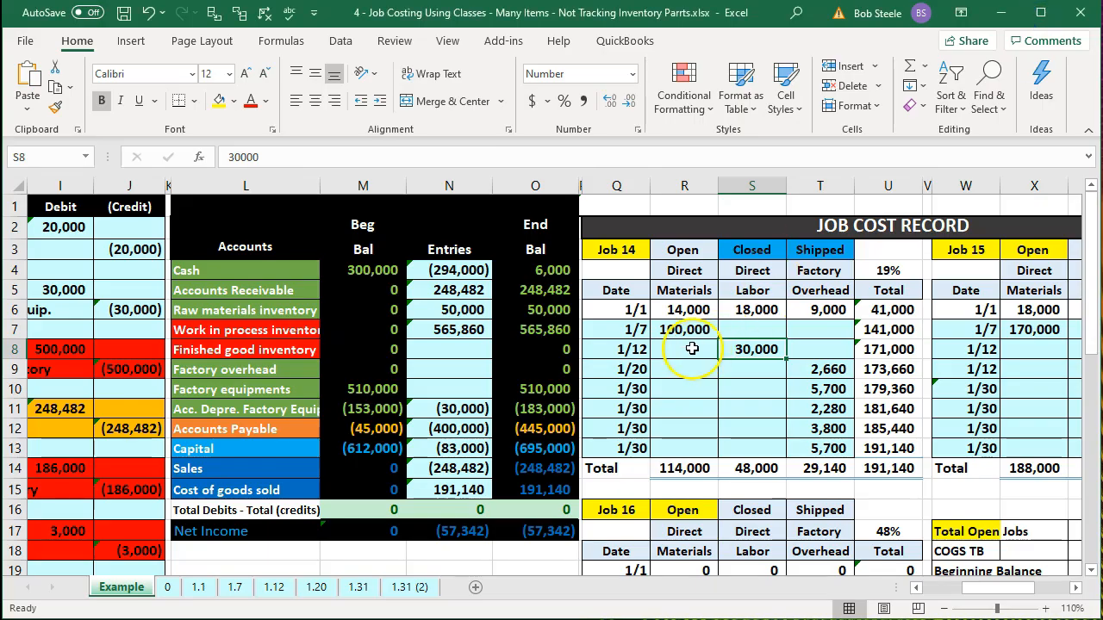
pyautogui.click(539, 406)
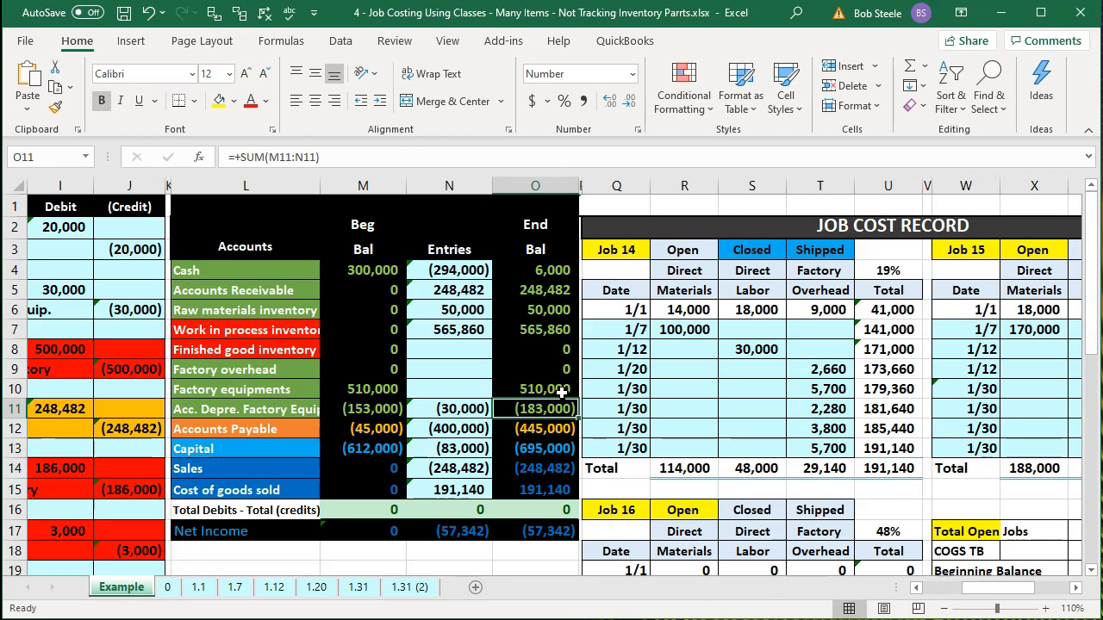
pyautogui.press('Right')
pyautogui.press('Right')
pyautogui.press('Right')
pyautogui.press('Up')
pyautogui.press('Up')
pyautogui.press('Up')
pyautogui.press('Up')
pyautogui.press('Up')
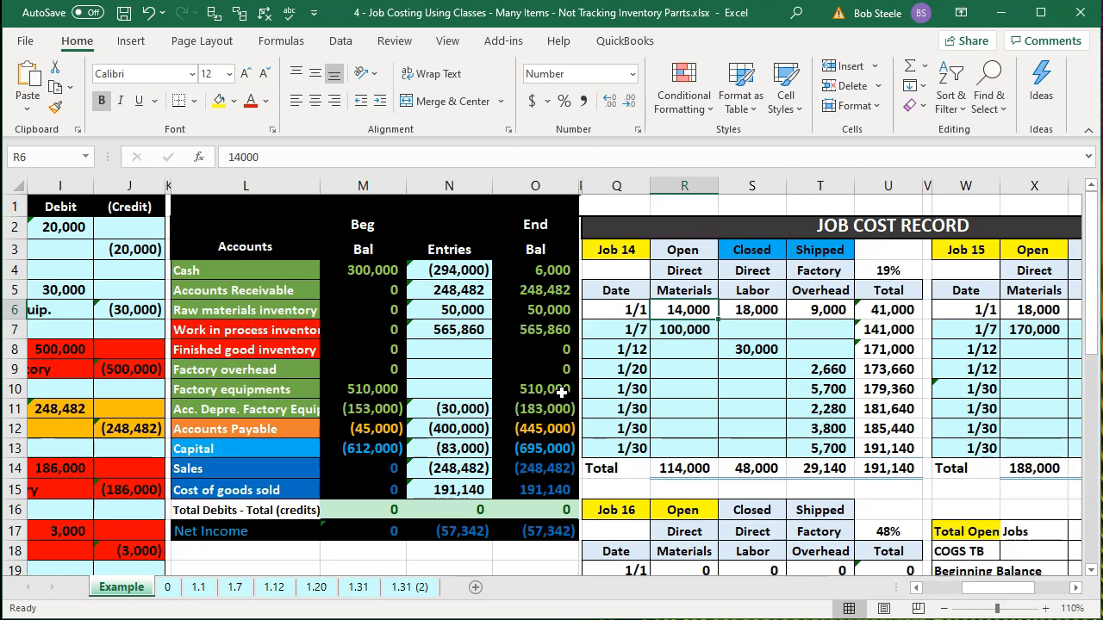
pyautogui.press('Right')
pyautogui.press('Right')
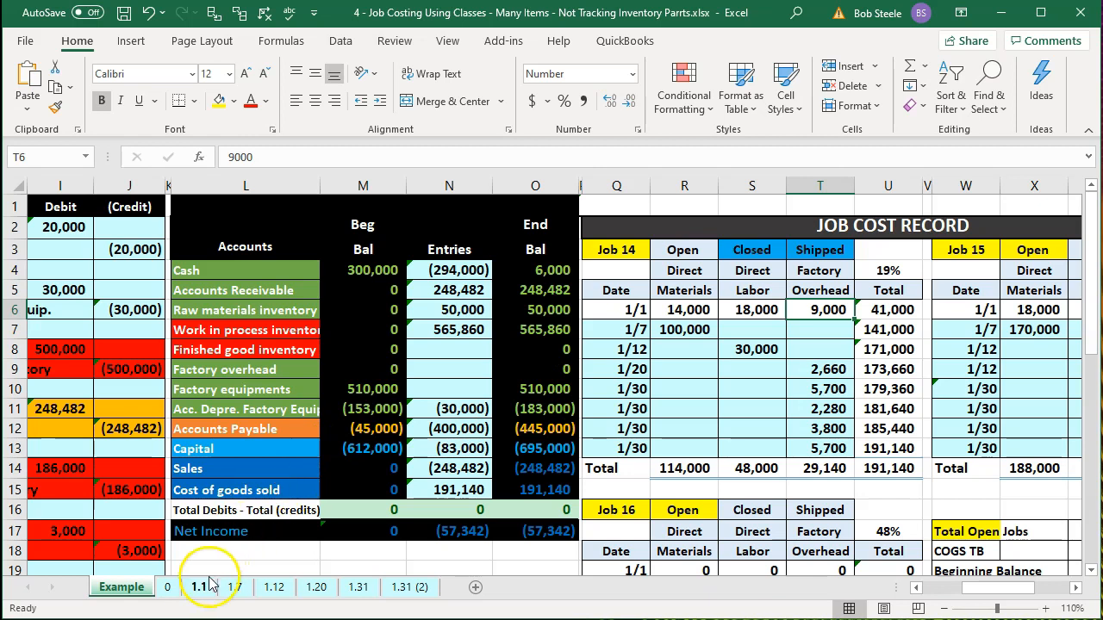
# Review the 1/1 beginning costs of Job 14 and Job 15 in the job cost record on sheet 0.
pyautogui.click(171, 590)
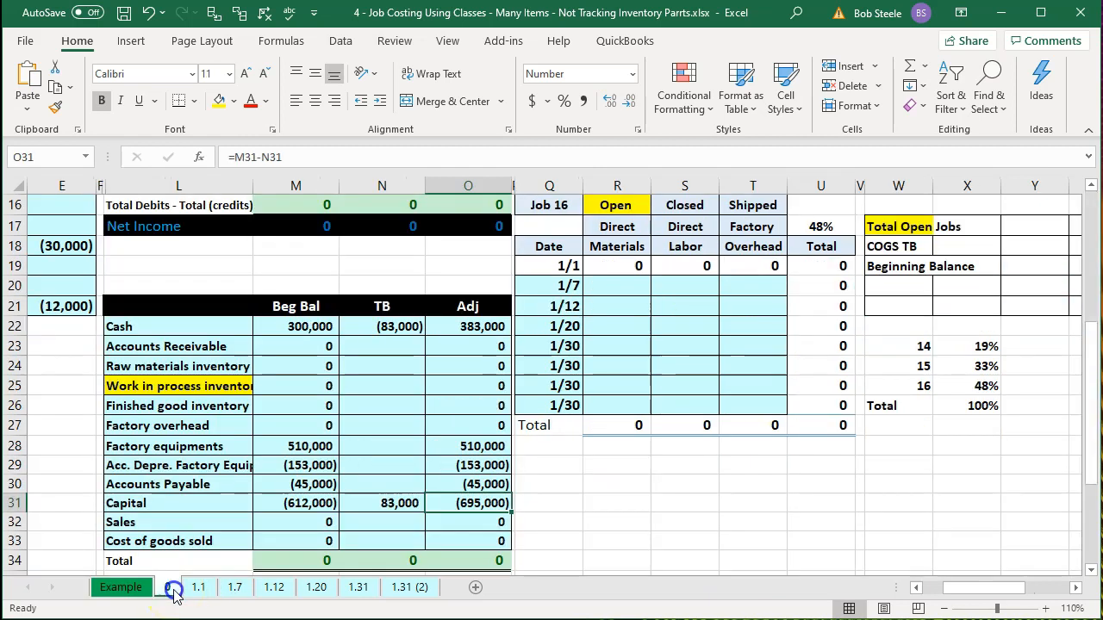
pyautogui.click(659, 308)
pyautogui.scroll(5, 655, 321)
pyautogui.click(621, 312)
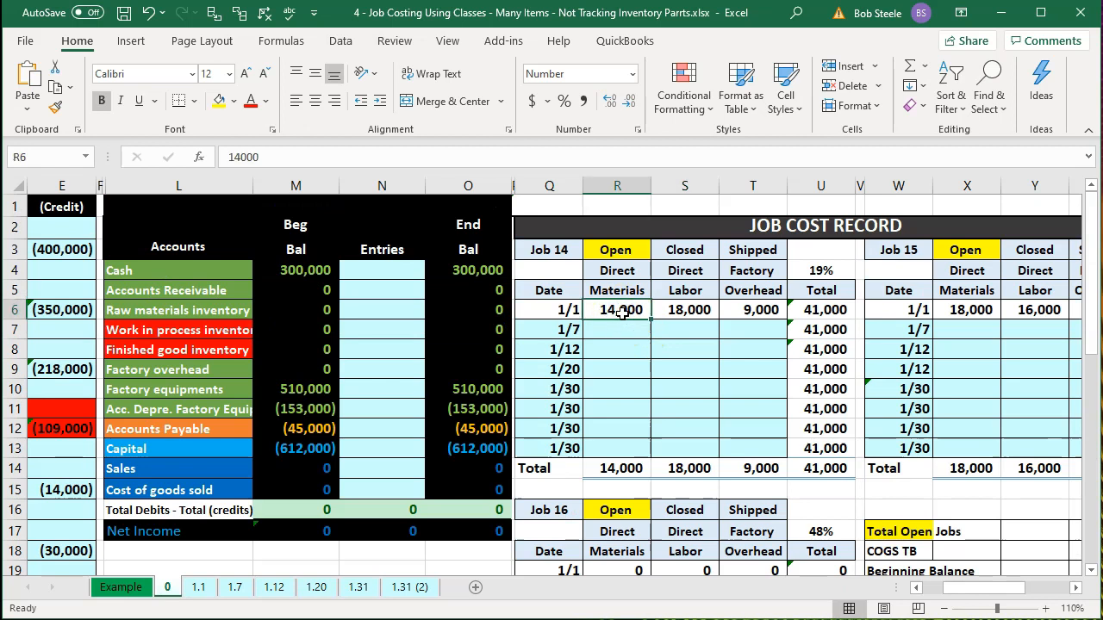
pyautogui.press('Right')
pyautogui.press('Right')
pyautogui.press('Right')
pyautogui.press('Right')
pyautogui.press('Right')
pyautogui.press('Right')
pyautogui.press('Right')
pyautogui.press('Right')
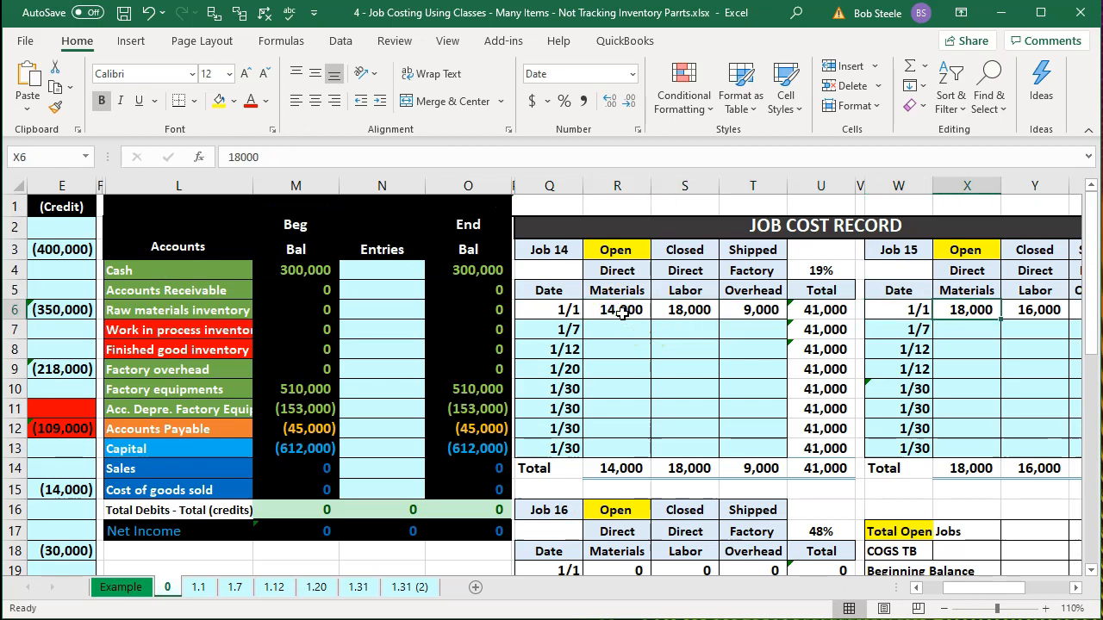
pyautogui.press('Right')
pyautogui.press('Right')
pyautogui.press('Right')
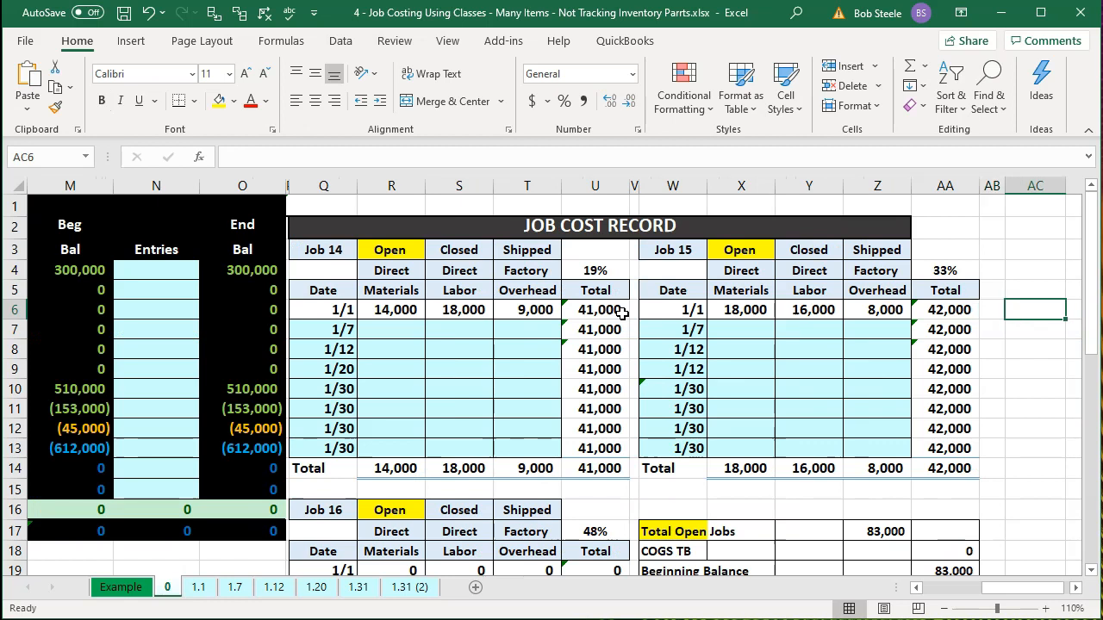
pyautogui.click(401, 307)
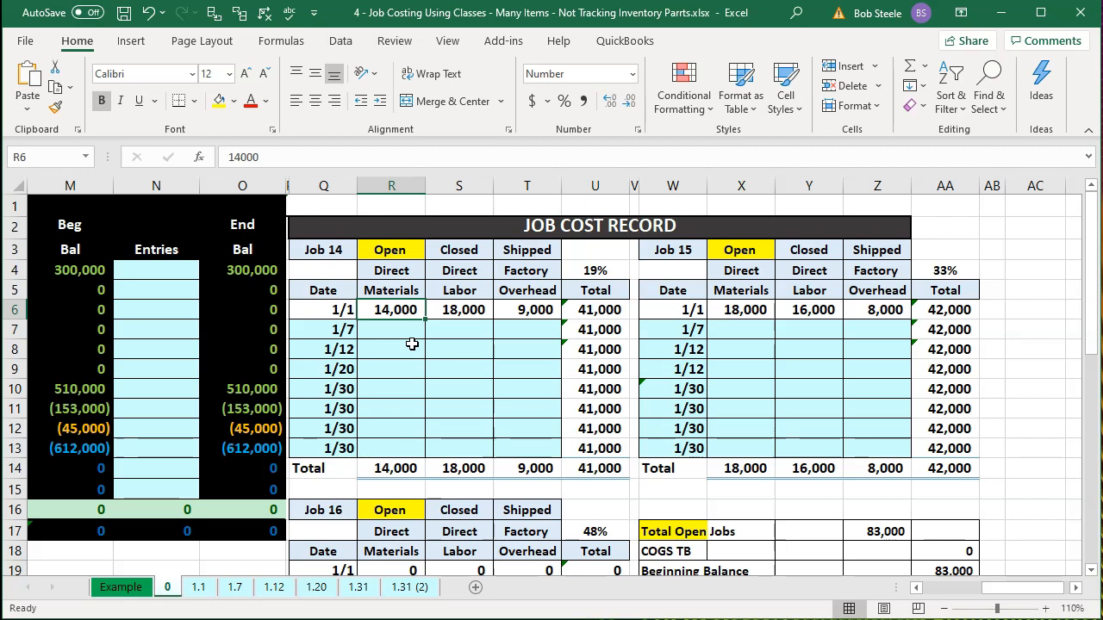
# Look over the Job 15 cost record and the list of surface finishing items on the Example sheet.
pyautogui.click(127, 589)
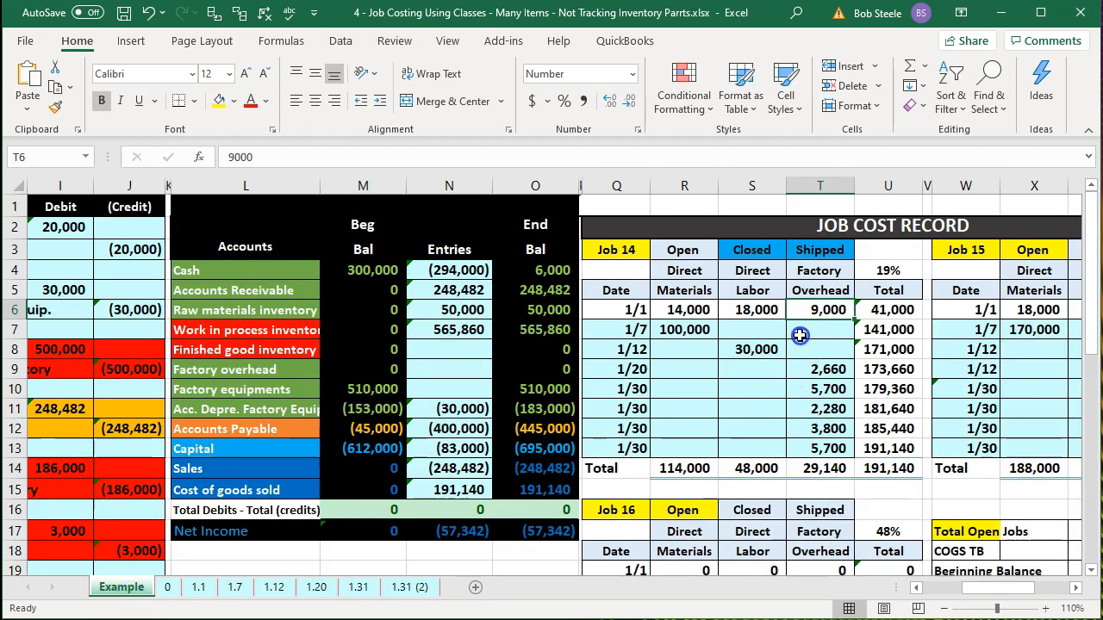
pyautogui.click(799, 336)
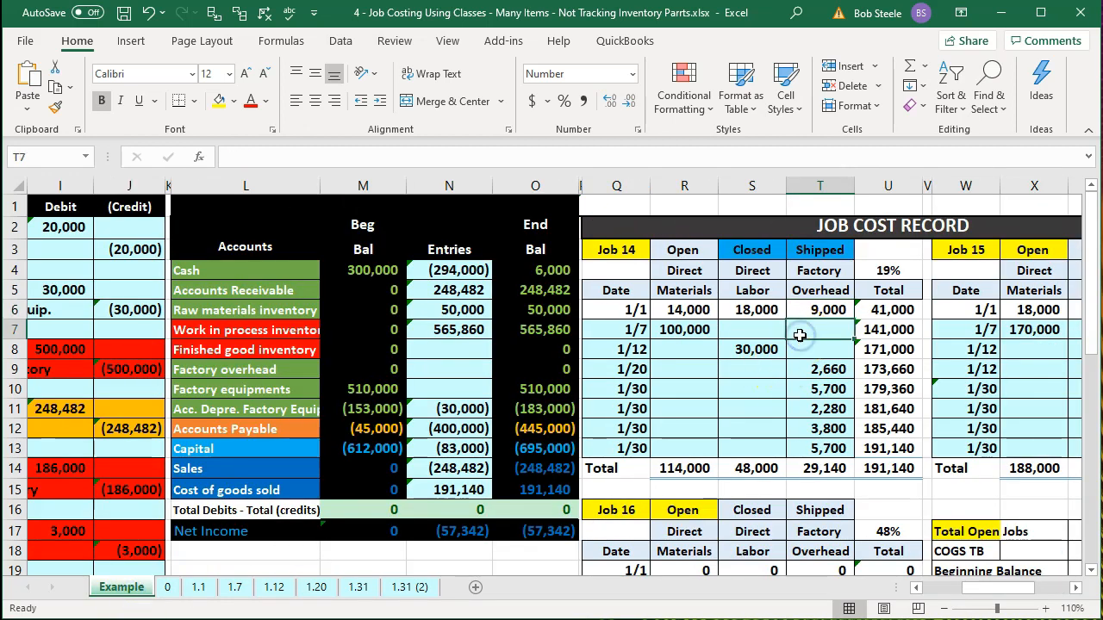
pyautogui.press('Right')
pyautogui.press('Right')
pyautogui.press('Right')
pyautogui.press('Right')
pyautogui.press('Right')
pyautogui.press('Right')
pyautogui.press('Right')
pyautogui.press('Right')
pyautogui.press('Right')
pyautogui.press('Right')
pyautogui.press('Right')
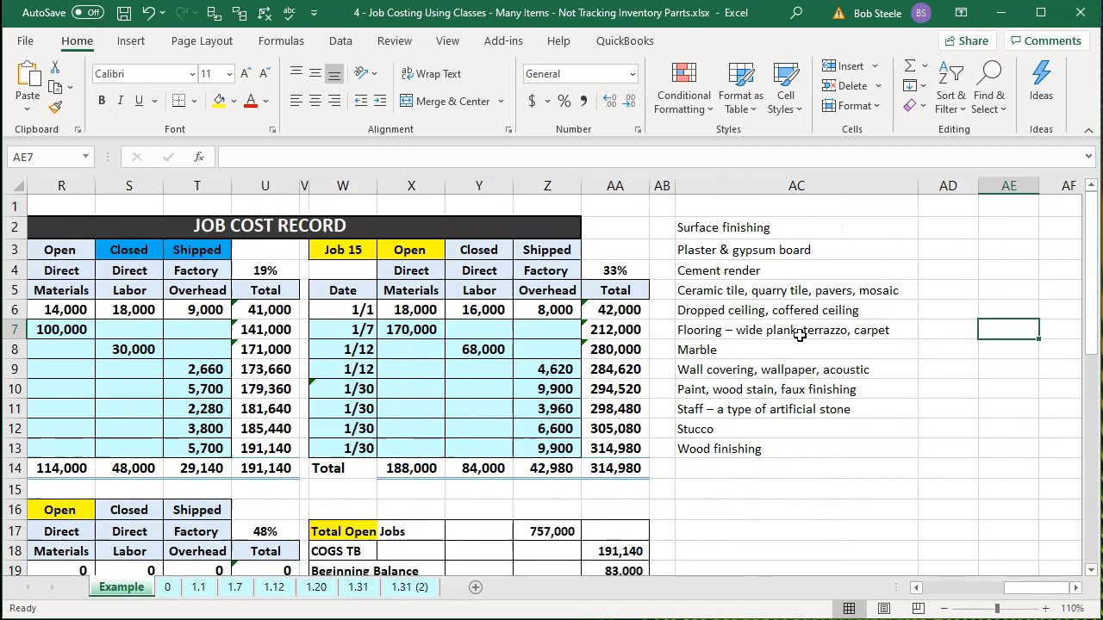
pyautogui.click(768, 432)
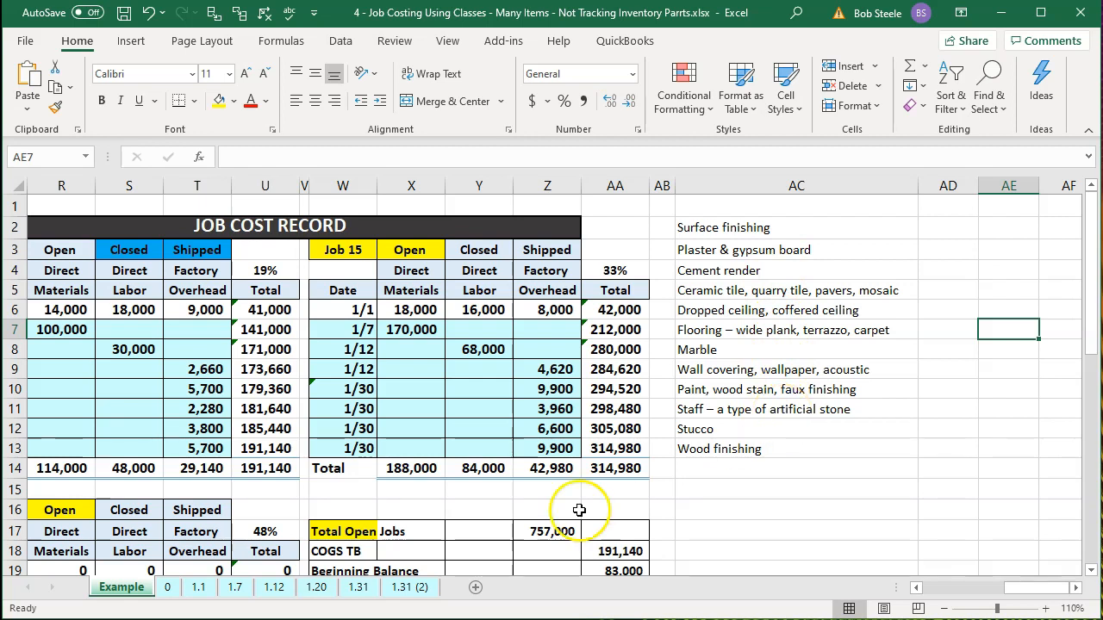
# Review the beginning balances of the accounts from Cash through Sales on sheet 0.
pyautogui.click(171, 589)
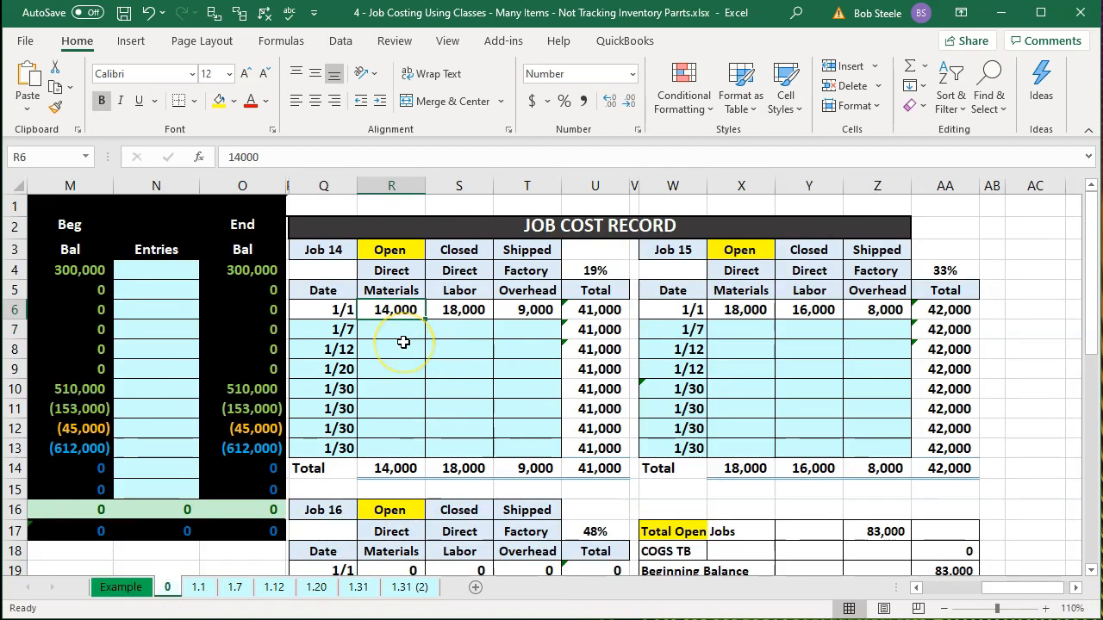
pyautogui.press('Left')
pyautogui.press('Left')
pyautogui.press('Left')
pyautogui.press('Left')
pyautogui.press('Left')
pyautogui.press('Left')
pyautogui.moveTo(226, 270); pyautogui.dragTo(247, 463)
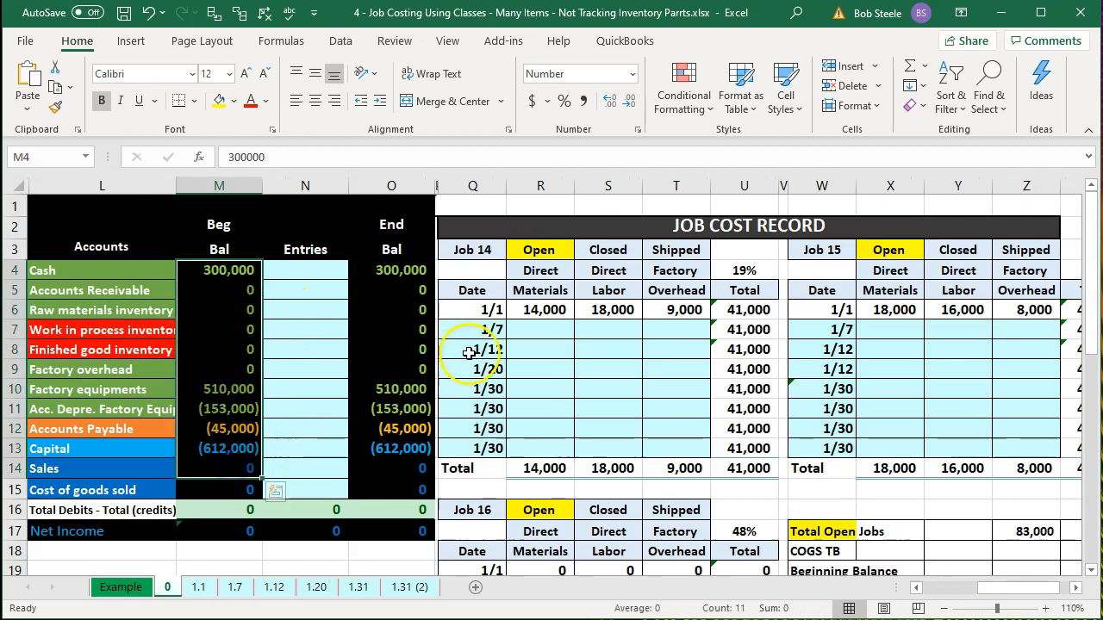
# Step through the 1/1 materials, labor and overhead amounts of Job 14 and Job 15 on sheet 0.
pyautogui.click(542, 309)
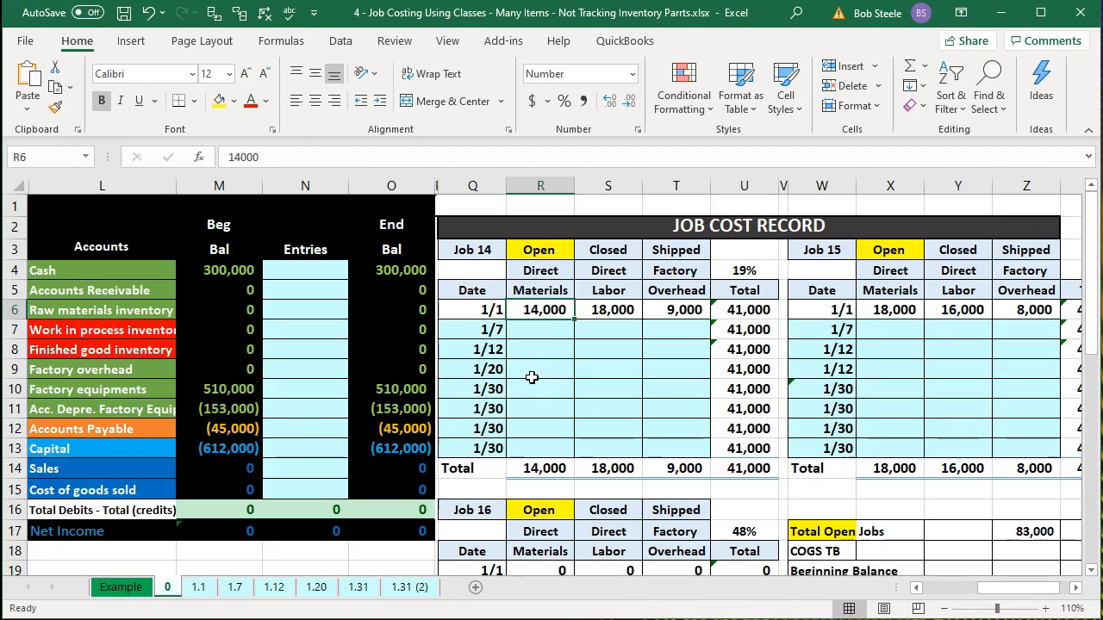
pyautogui.press('Right')
pyautogui.press('Right')
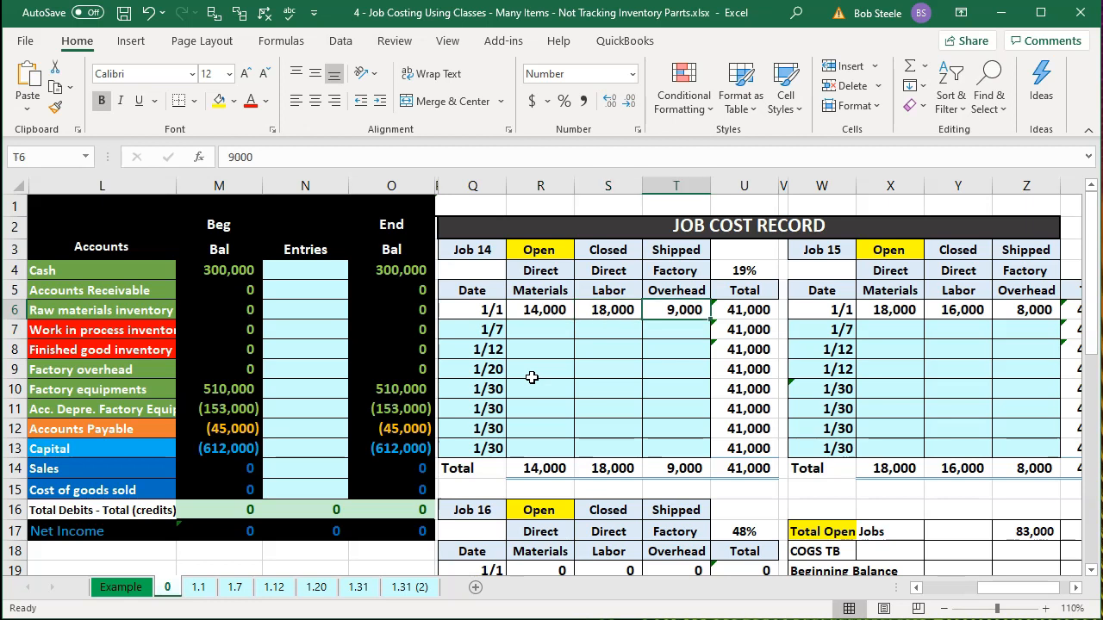
pyautogui.press('Right')
pyautogui.press('Right')
pyautogui.press('Right')
pyautogui.press('Right')
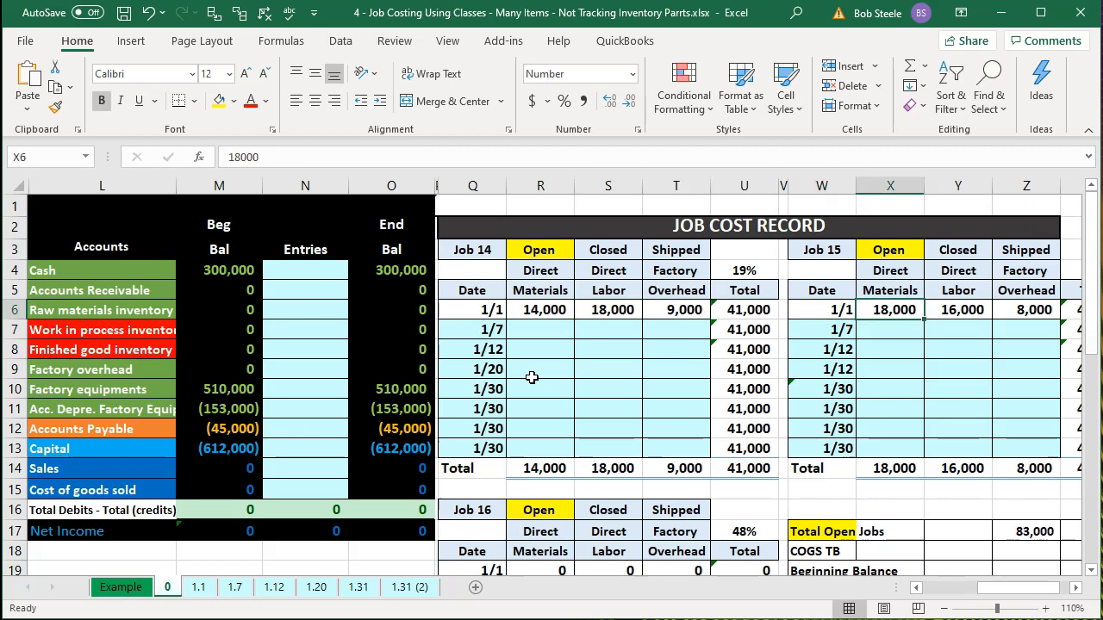
pyautogui.press('Right')
pyautogui.press('Right')
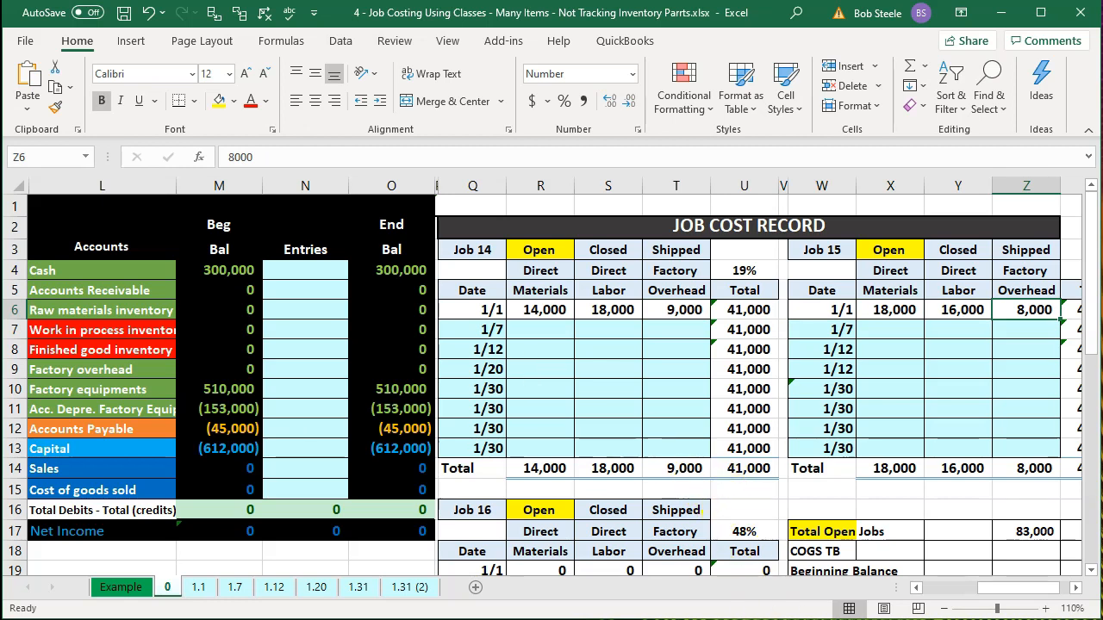
# Switch to QuickBooks and open a new general journal entry, dismissing the entry-numbering notice.
pyautogui.click(784, 600)
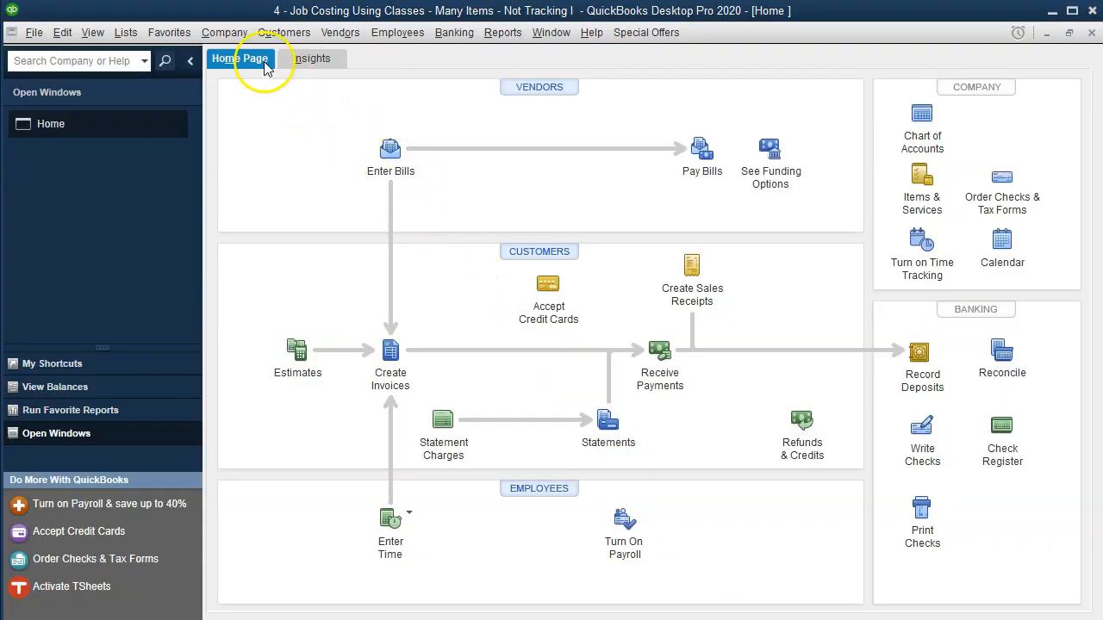
pyautogui.click(227, 33)
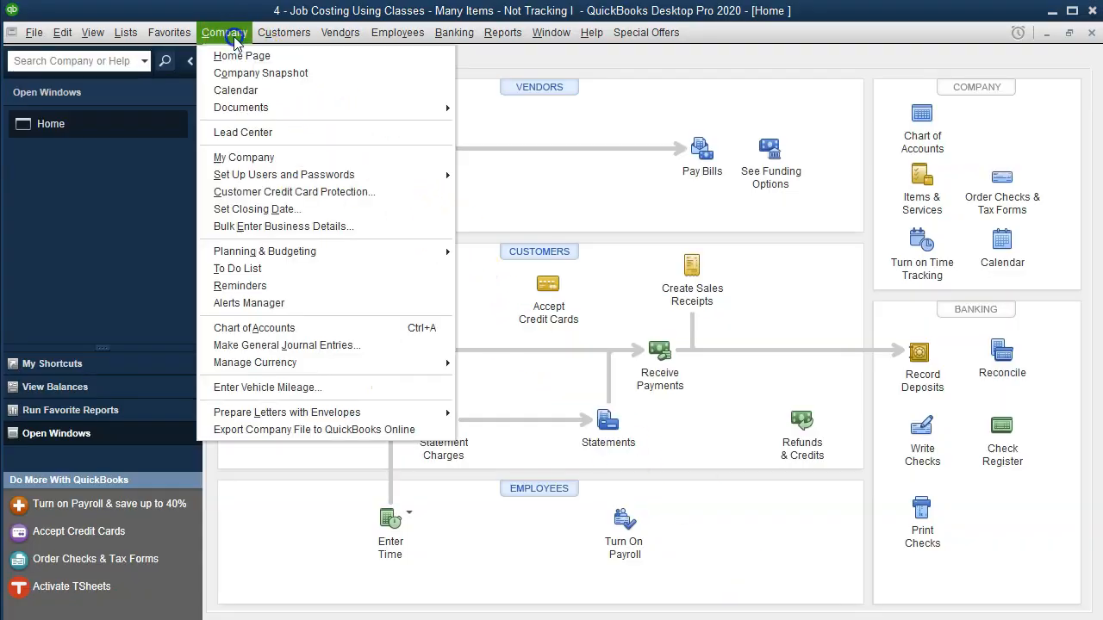
pyautogui.click(303, 345)
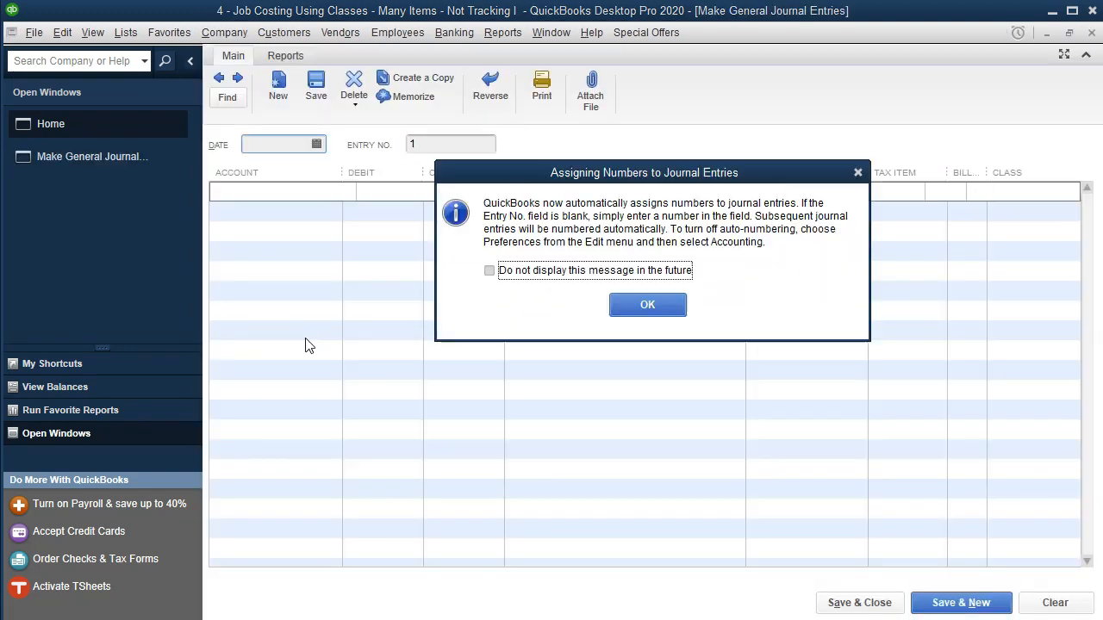
pyautogui.click(857, 173)
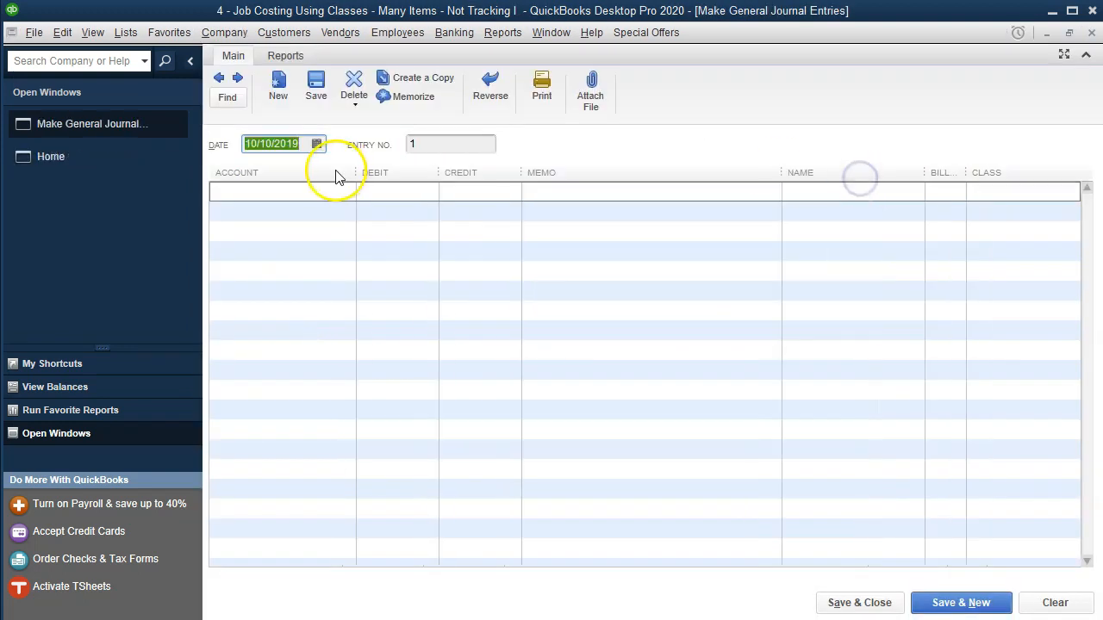
# Set the journal entry date to 12/31/2019.
pyautogui.write('12312')
pyautogui.press('BackSpace')
pyautogui.write('19')
pyautogui.click(213, 190)
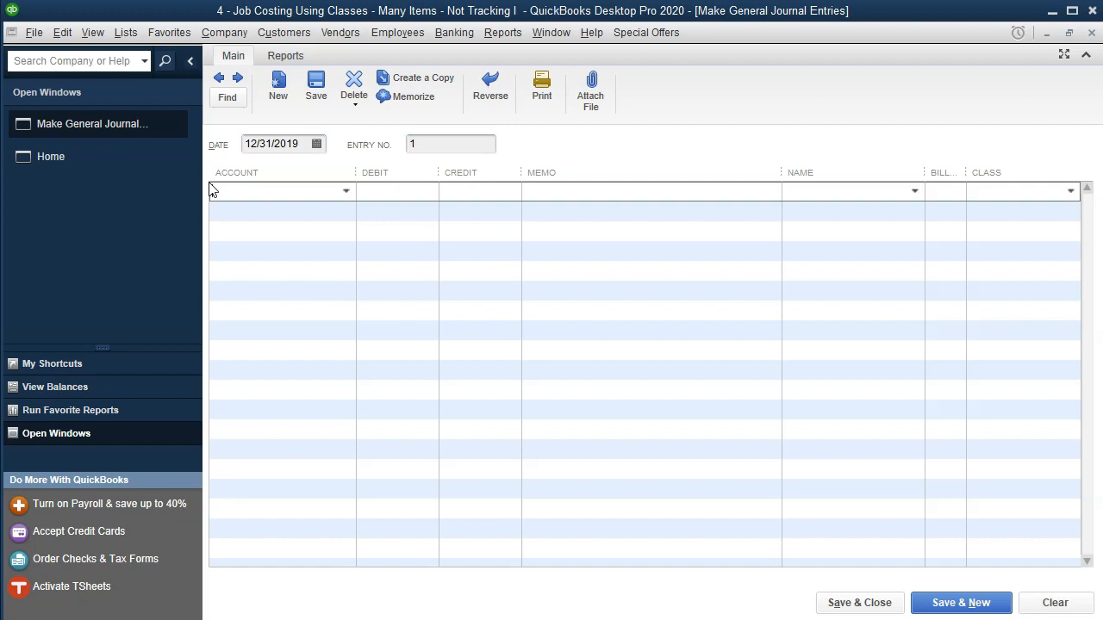
# Look up the Cash account in the Excel workbook and enter Checking as the first account of the QuickBooks journal entry.
pyautogui.click(230, 190)
pyautogui.hotkey('alt', 'Tab')
pyautogui.click(87, 286)
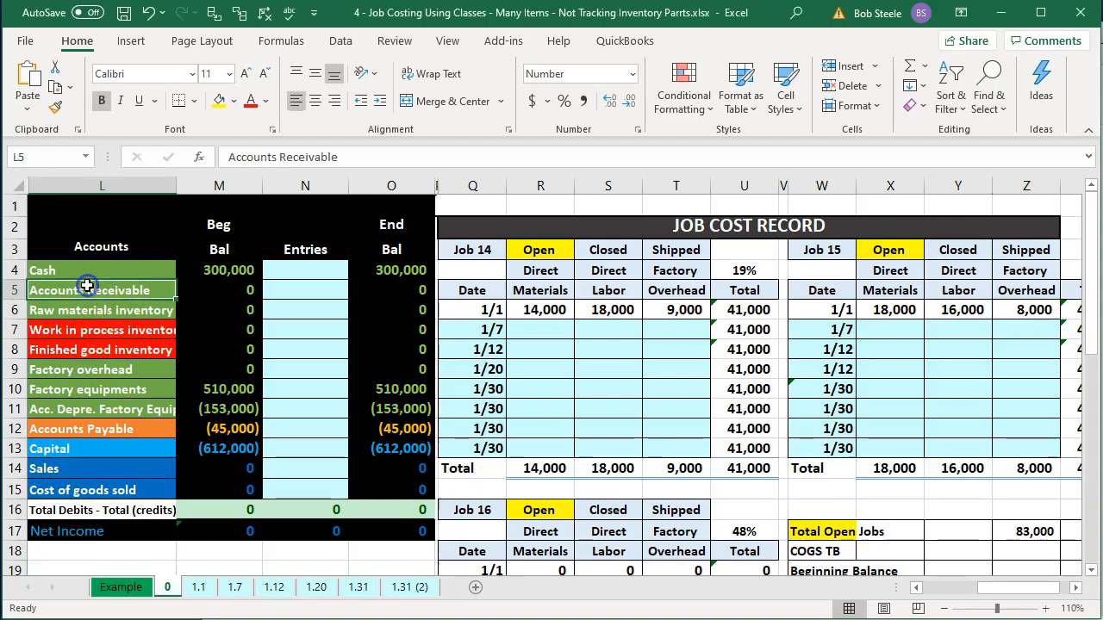
pyautogui.click(76, 272)
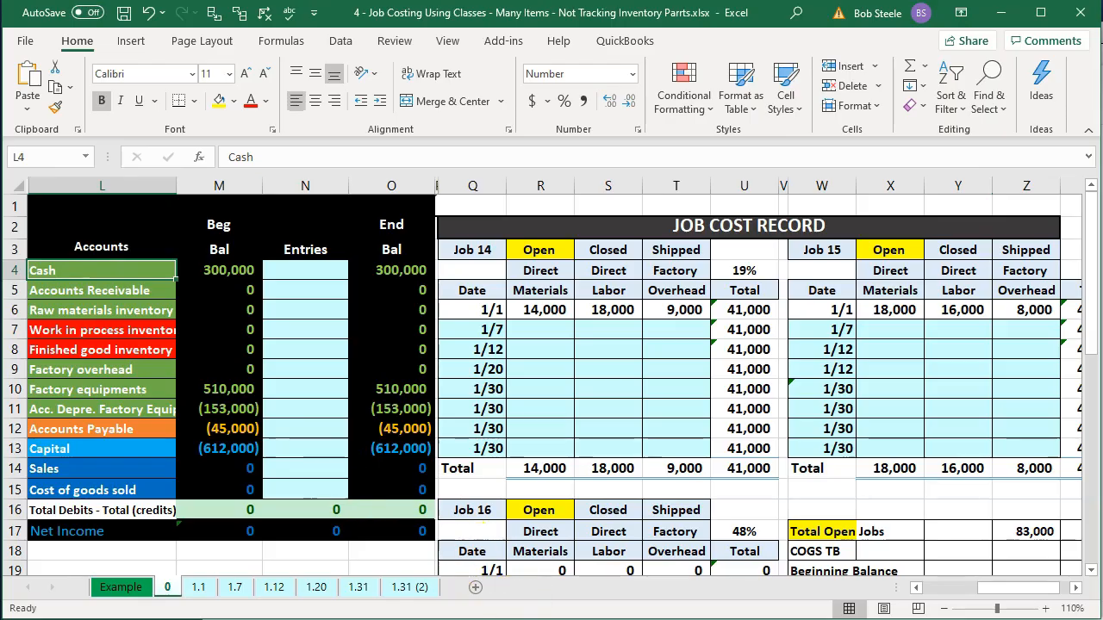
pyautogui.hotkey('alt', 'Tab')
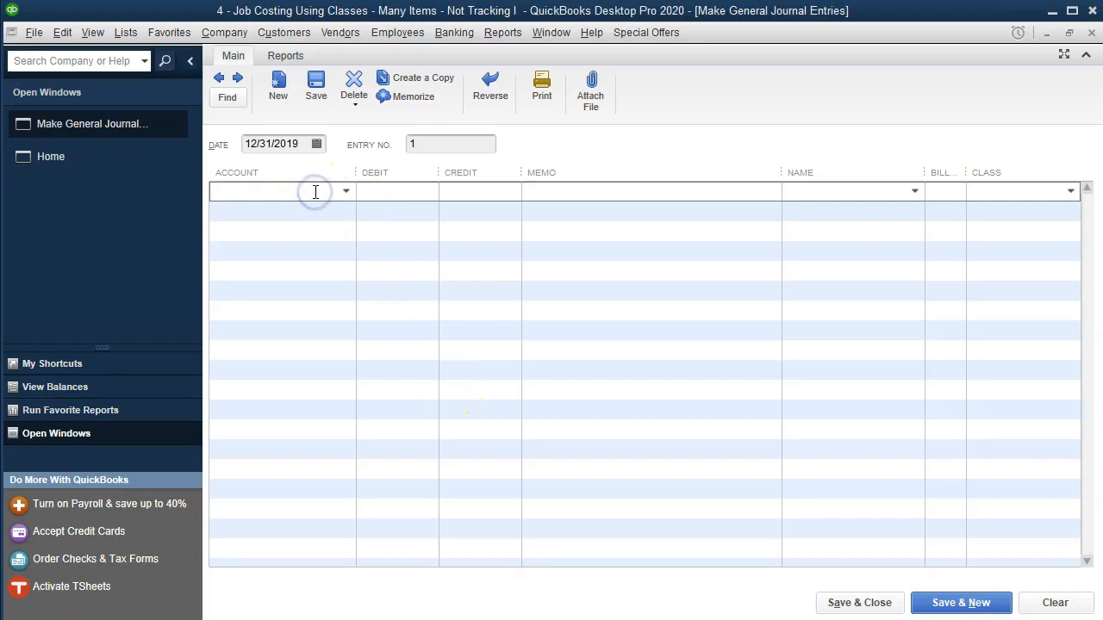
pyautogui.write('Check')
pyautogui.press('Tab')
pyautogui.press('Tab')
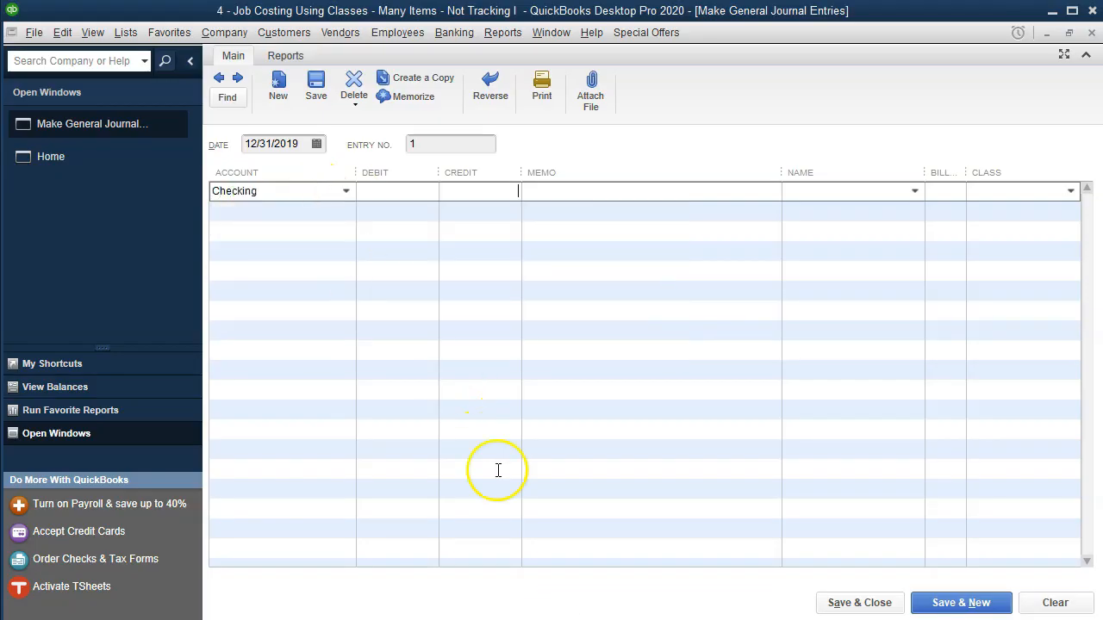
# Check the Cash beginning balance in Excel, enter a 300,000 debit on the Checking line in QuickBooks, and move to the second line.
pyautogui.click(412, 191)
pyautogui.hotkey('alt', 'Tab')
pyautogui.hotkey('alt', 'Tab')
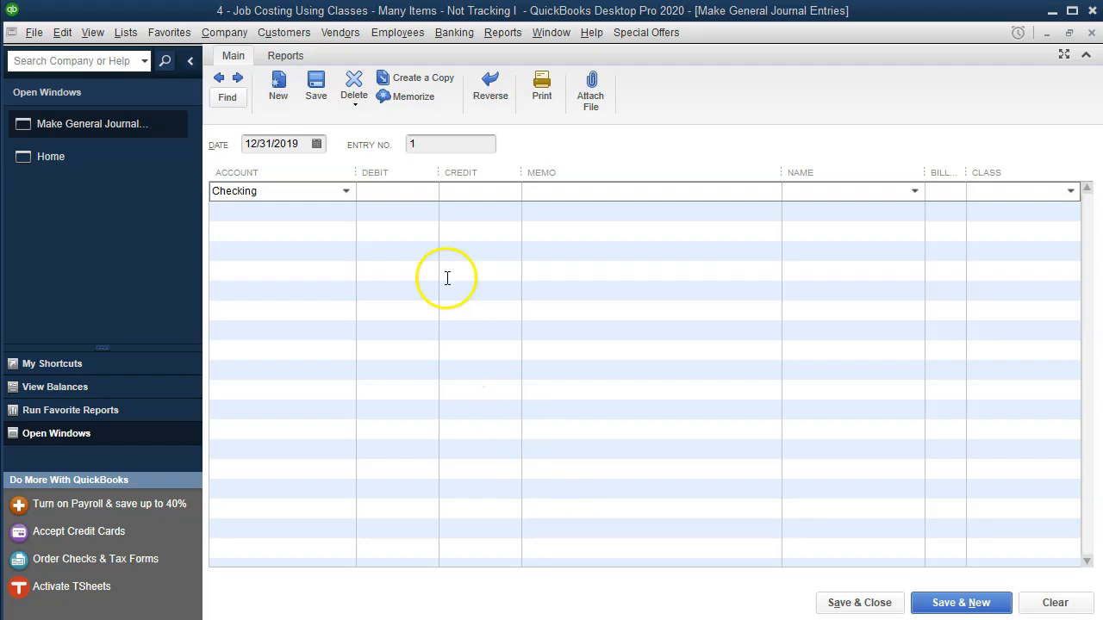
pyautogui.click(394, 196)
pyautogui.write('300,000')
pyautogui.press('Tab')
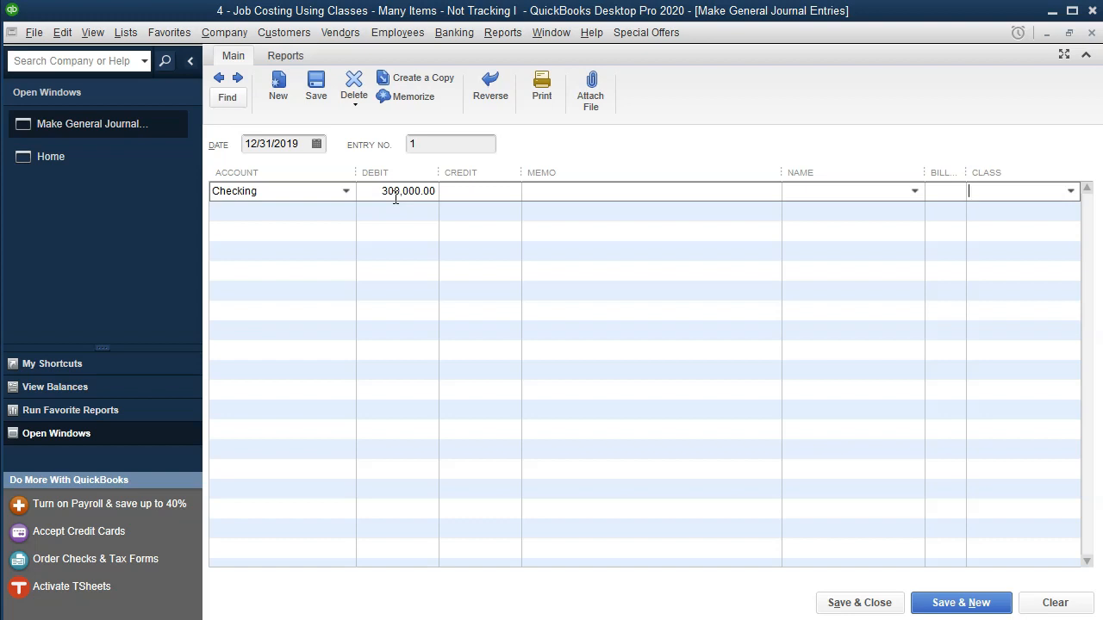
pyautogui.press('Tab')
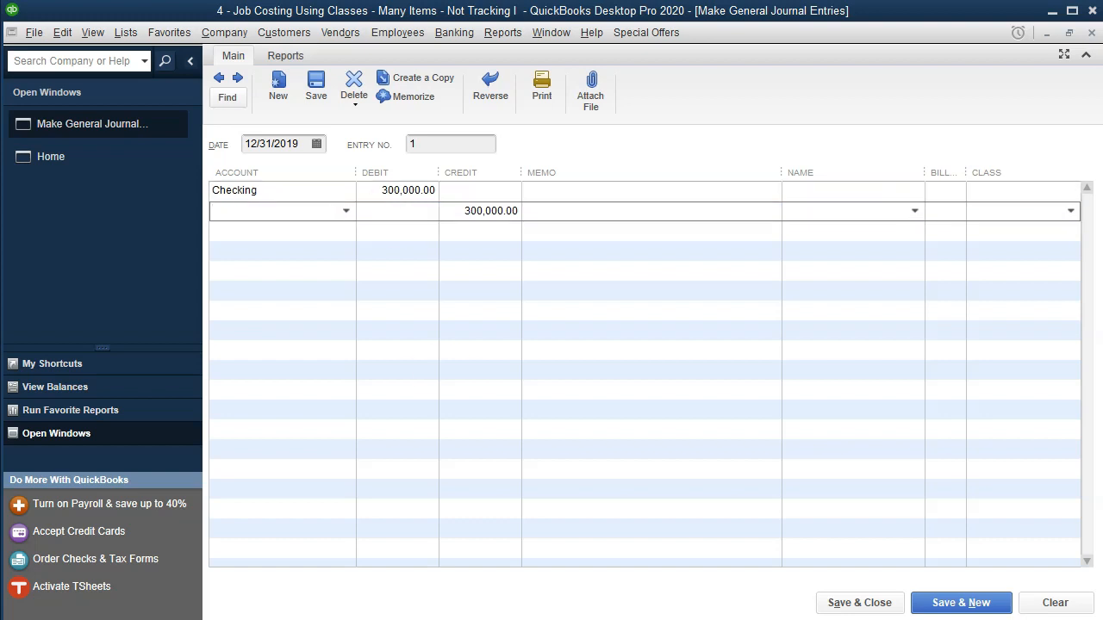
# Look up the Factory equipments account in the Excel workbook and enter Factory Equipment on the second journal entry line in QuickBooks.
pyautogui.hotkey('alt', 'Tab')
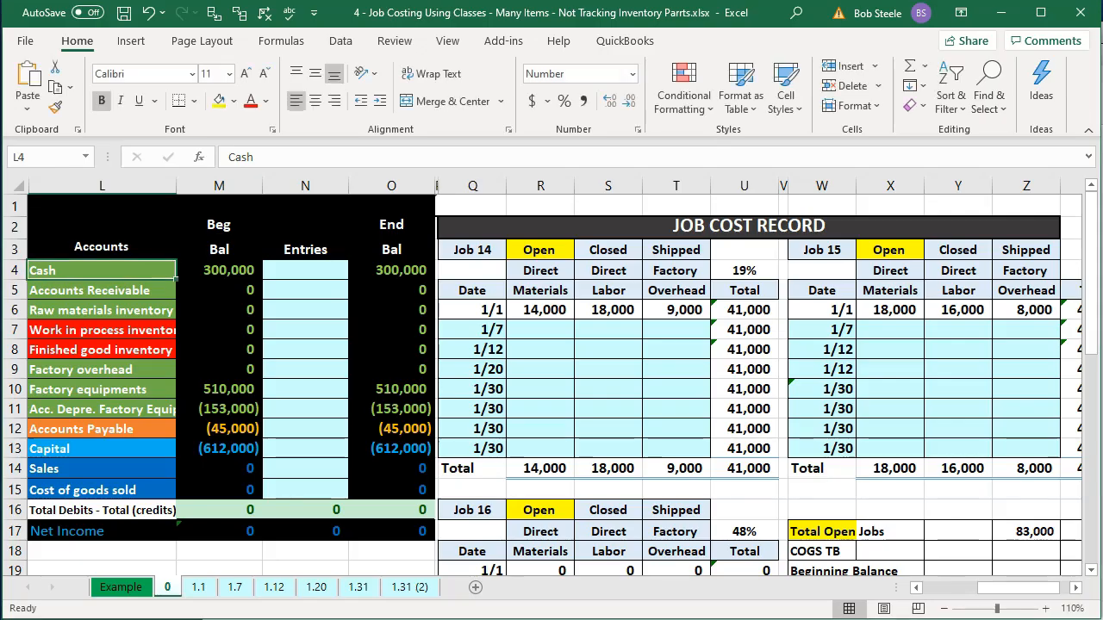
pyautogui.click(125, 389)
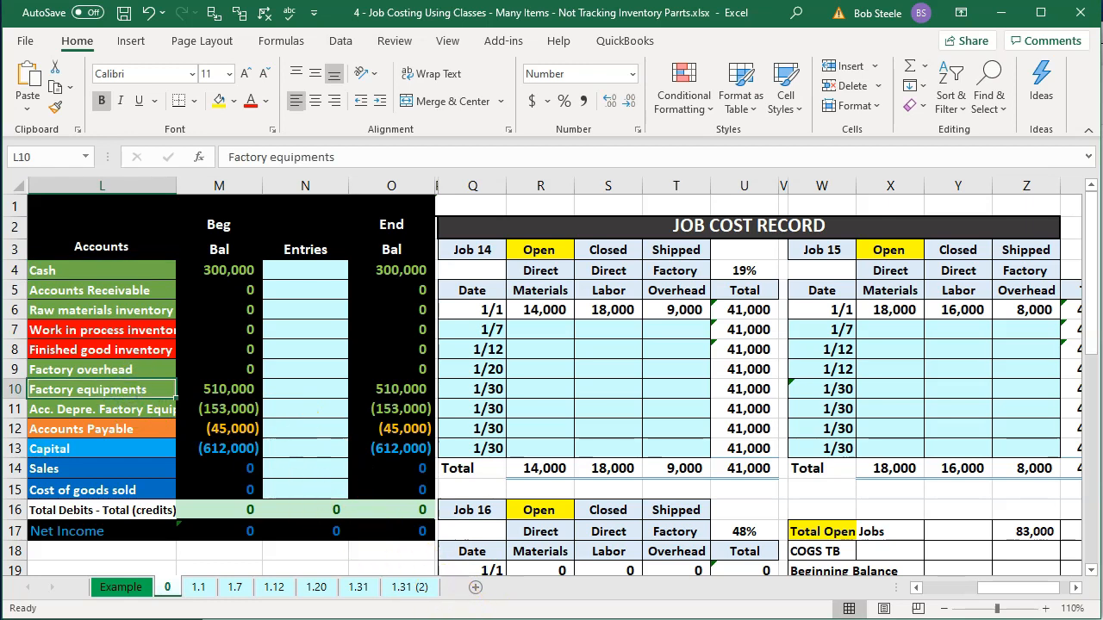
pyautogui.hotkey('alt', 'Tab')
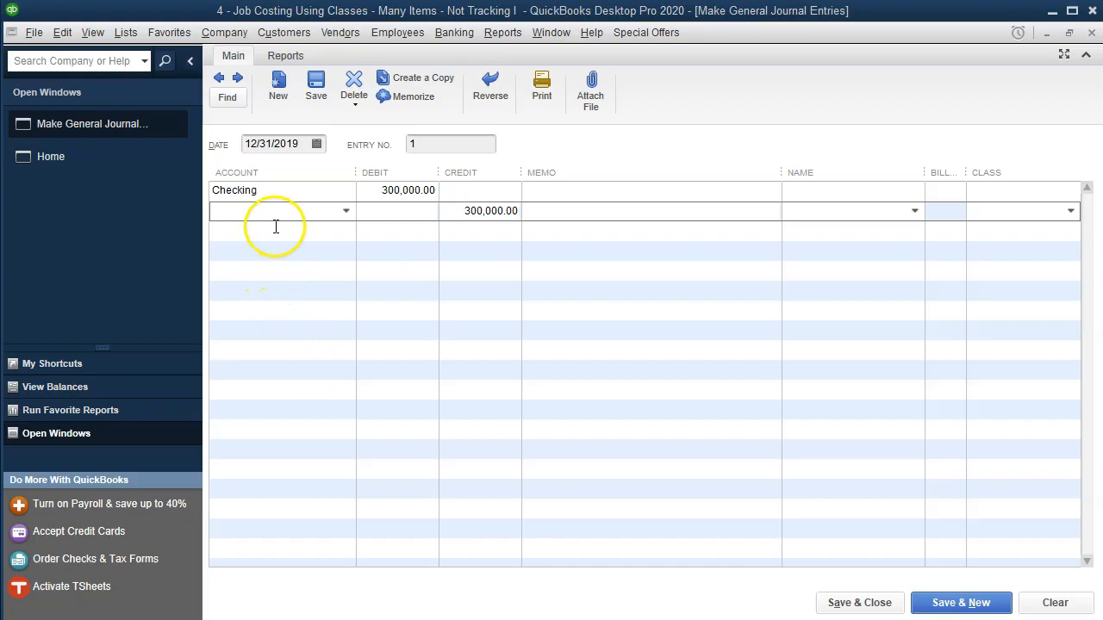
pyautogui.write('Factory E')
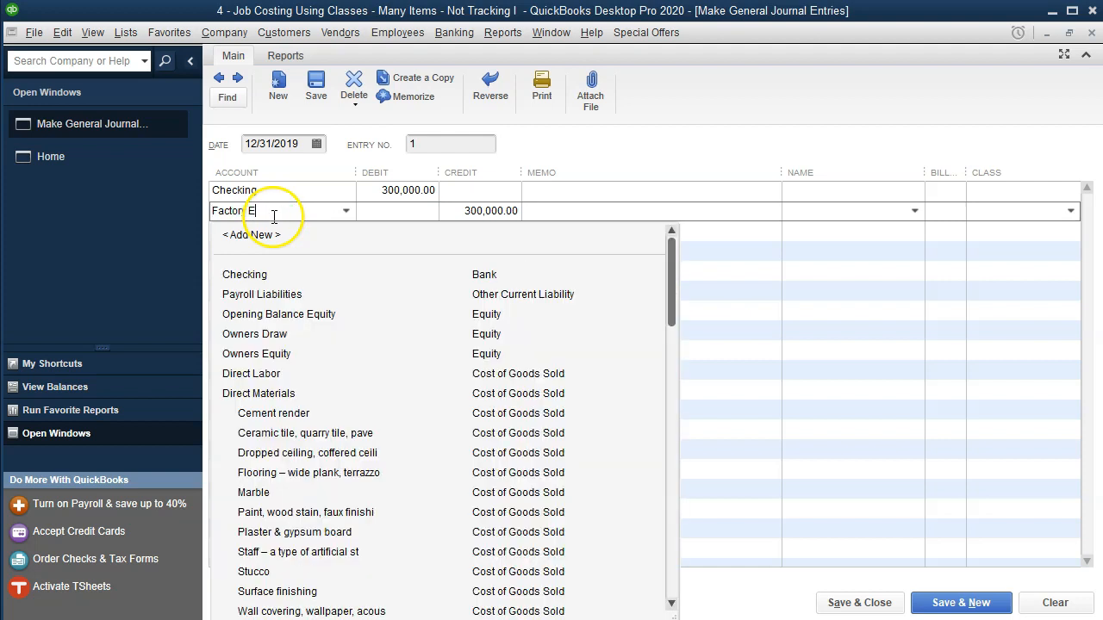
pyautogui.write('quipment')
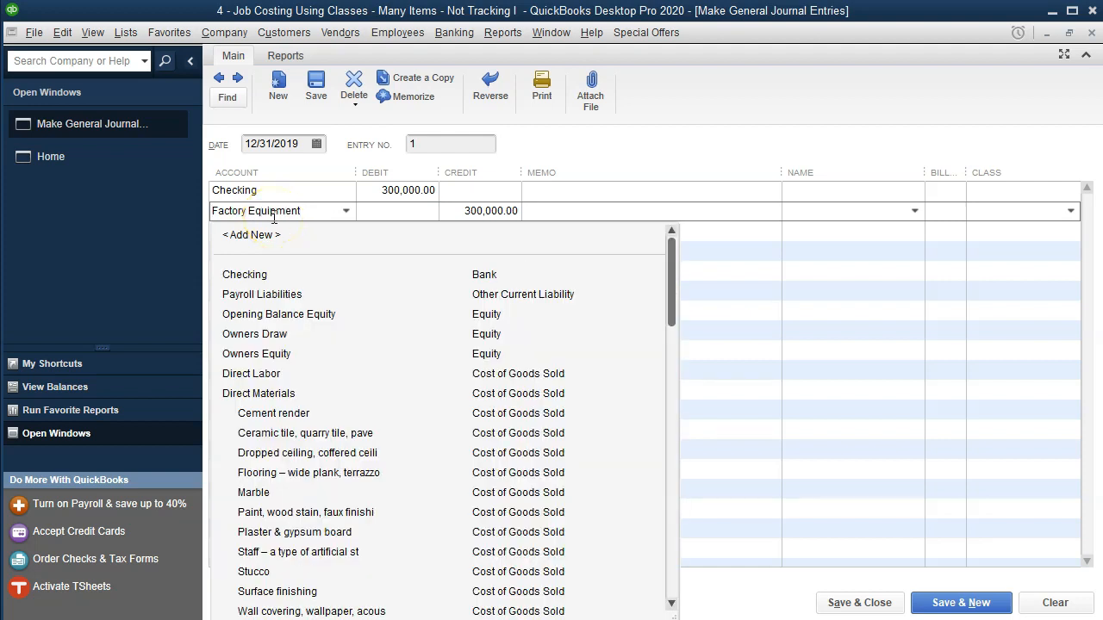
# Set up Factory Equipment as a new Fixed Asset account and save it.
pyautogui.press('Tab')
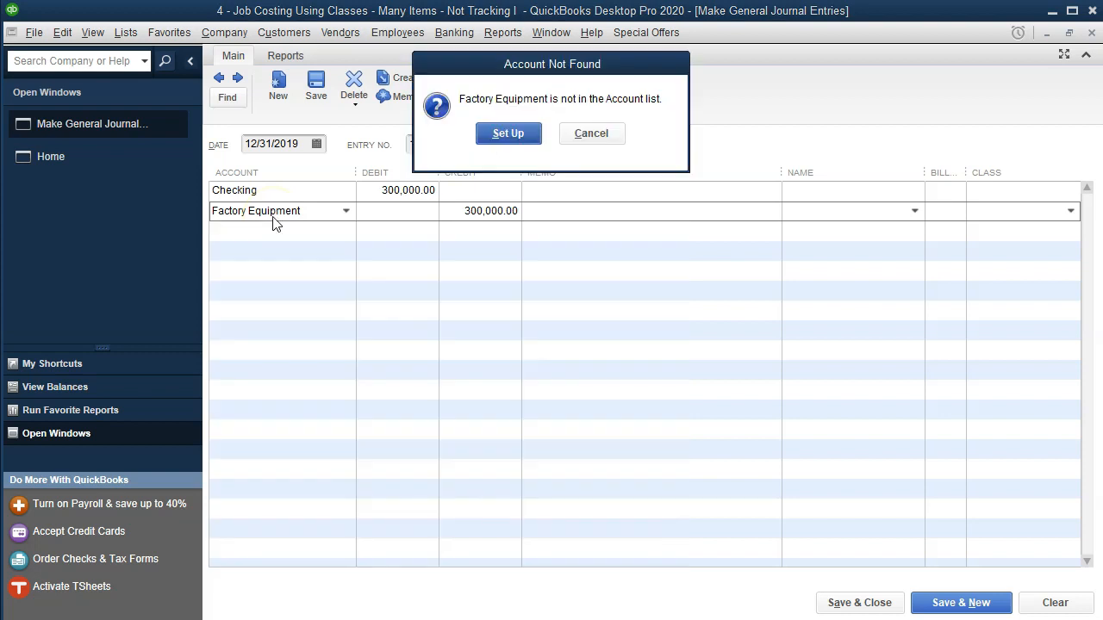
pyautogui.press('Return')
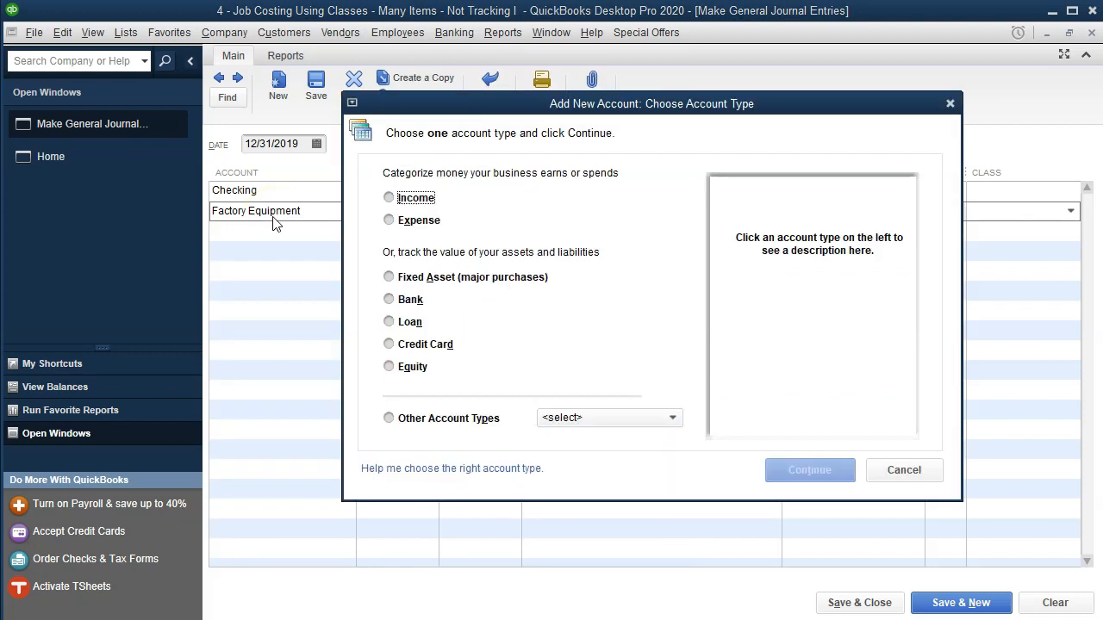
pyautogui.click(403, 277)
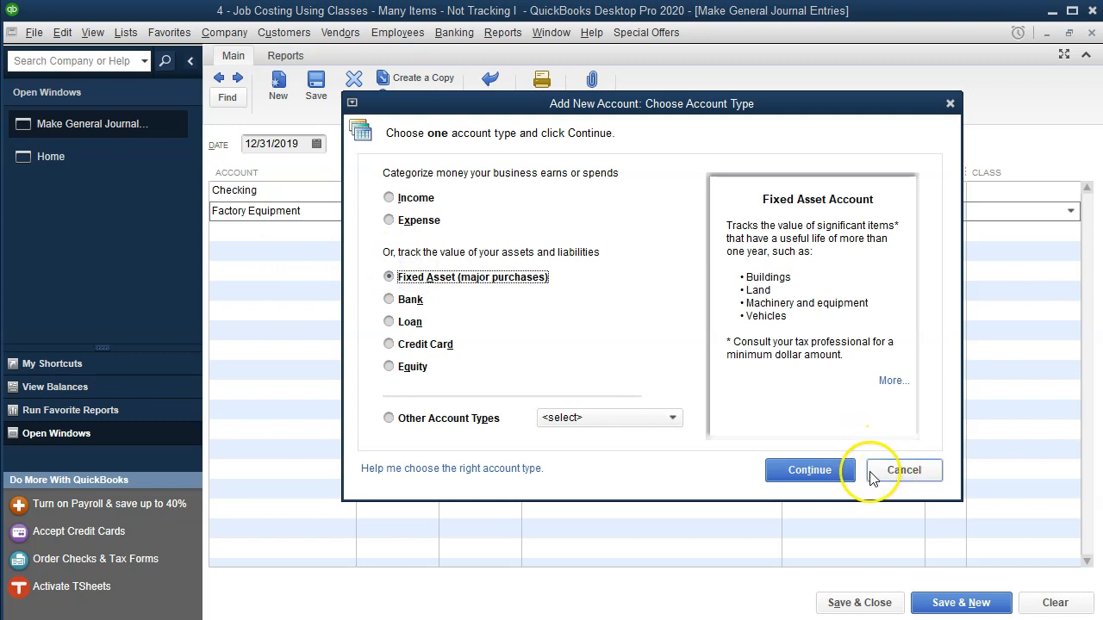
pyautogui.click(818, 469)
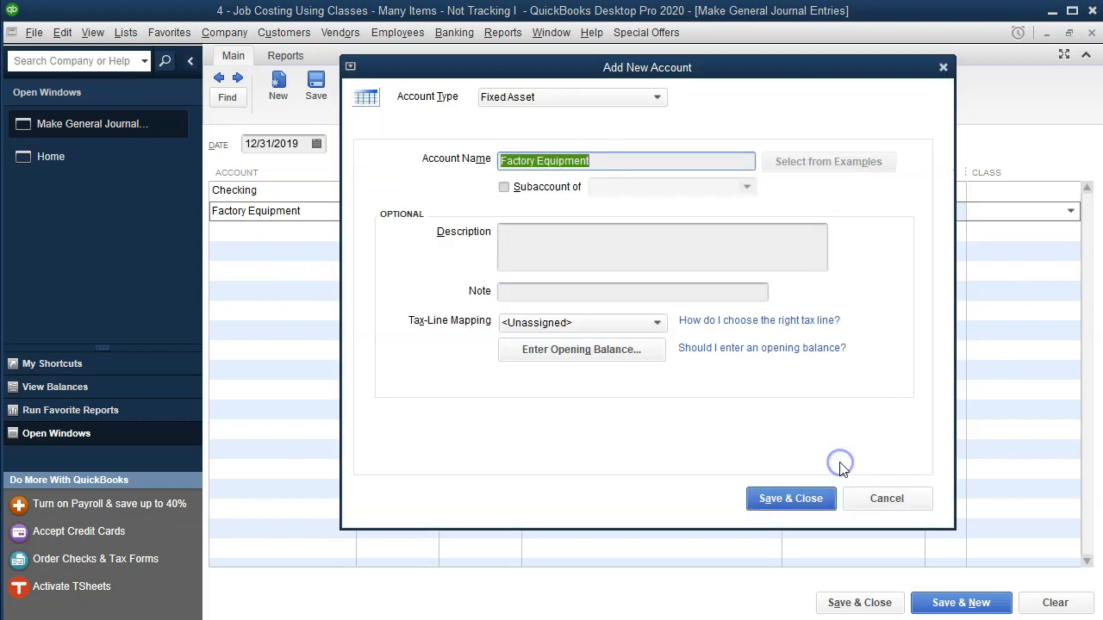
pyautogui.click(778, 506)
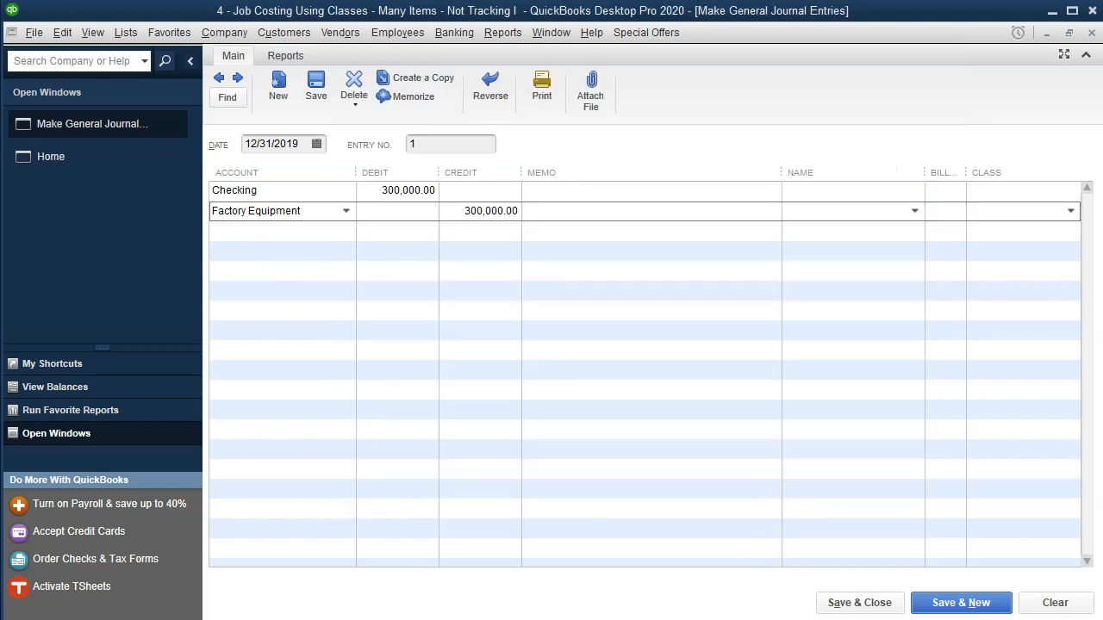
# Check the factory equipment beginning balance in Excel, enter a 510,000 debit on its QuickBooks line, and move to the third line.
pyautogui.hotkey('alt', 'Tab')
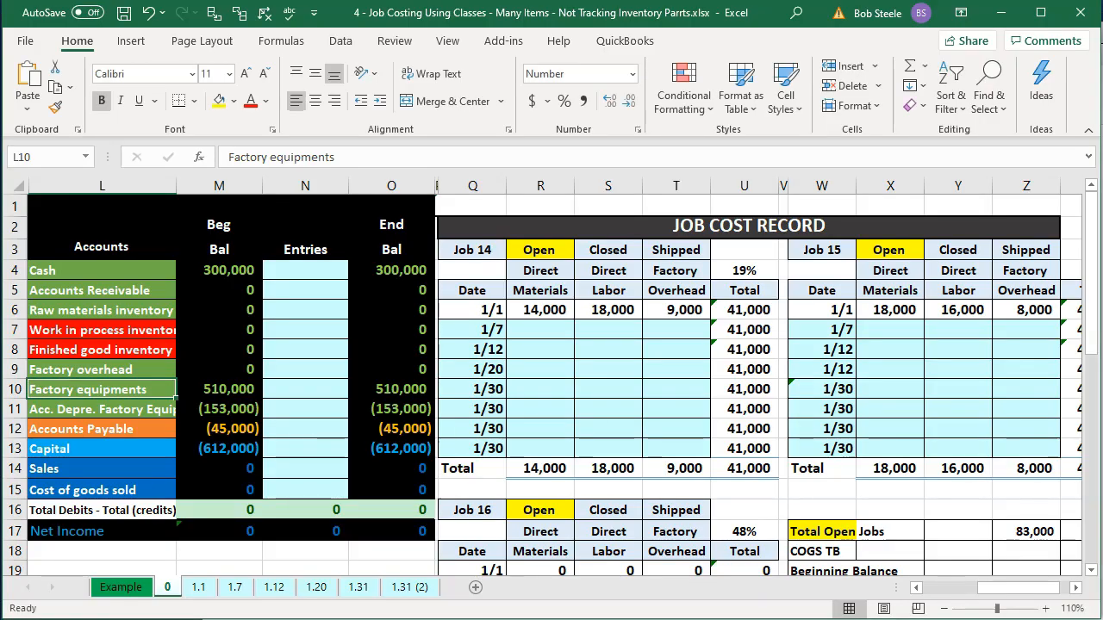
pyautogui.hotkey('alt', 'Tab')
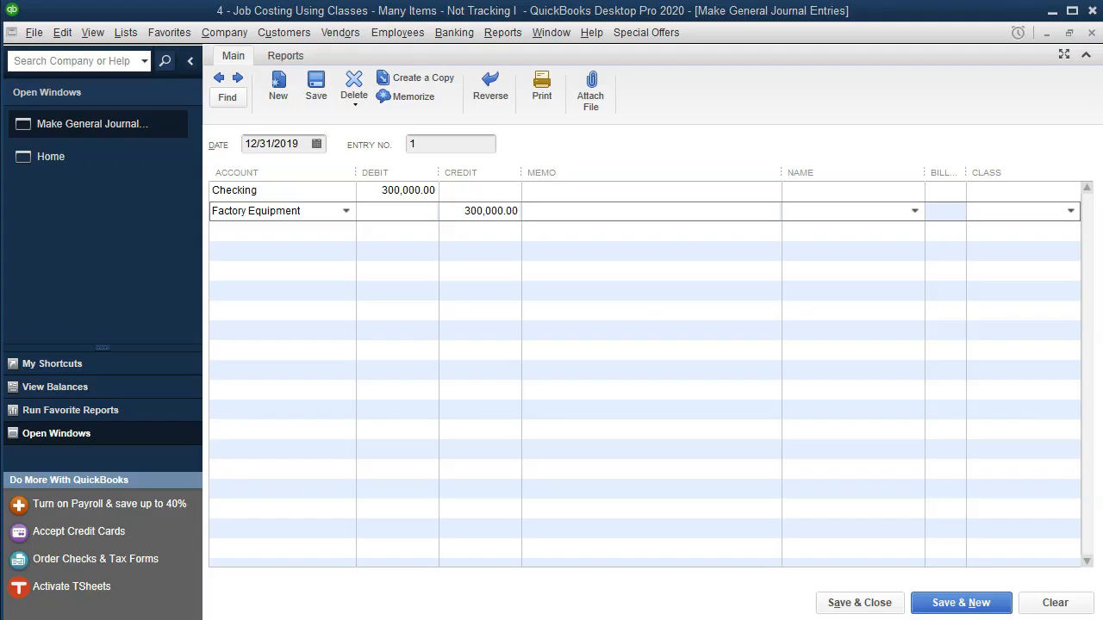
pyautogui.click(416, 211)
pyautogui.write('510000')
pyautogui.press('Tab')
pyautogui.press('Tab')
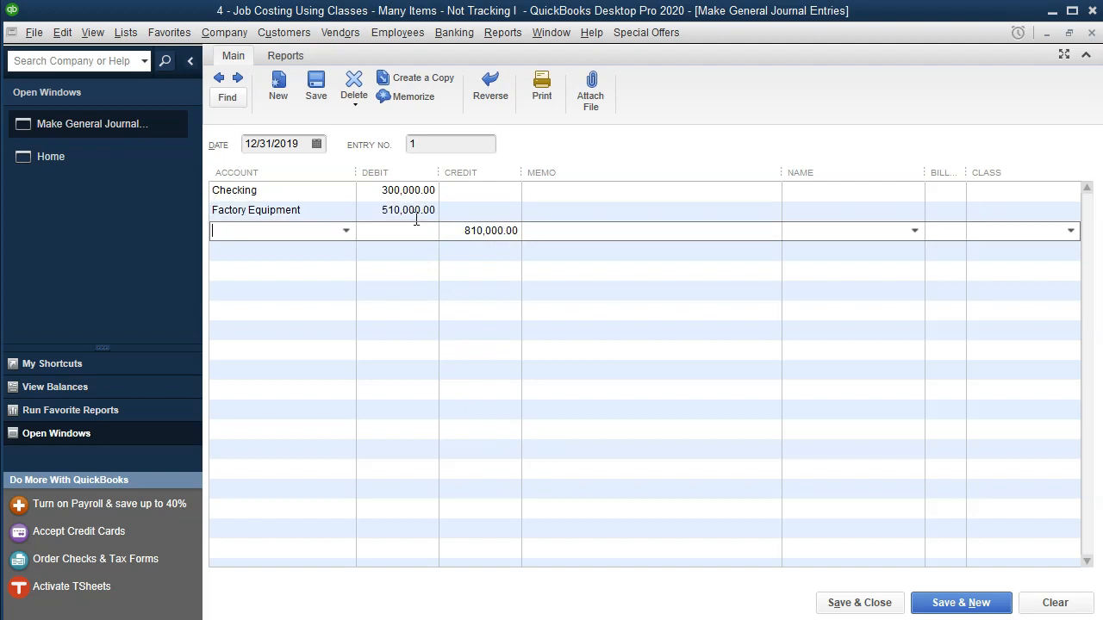
# Enter Accumulated Depreciation as the third line's account and set it up as a new Fixed Asset account.
pyautogui.write('Accu')
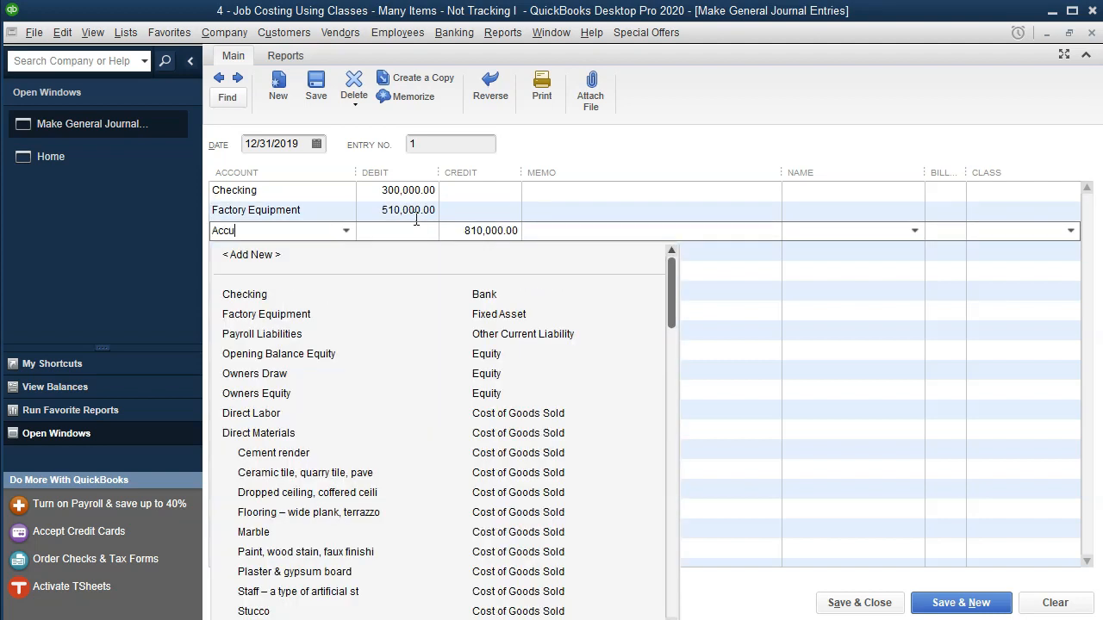
pyautogui.write('mulated Depreciation')
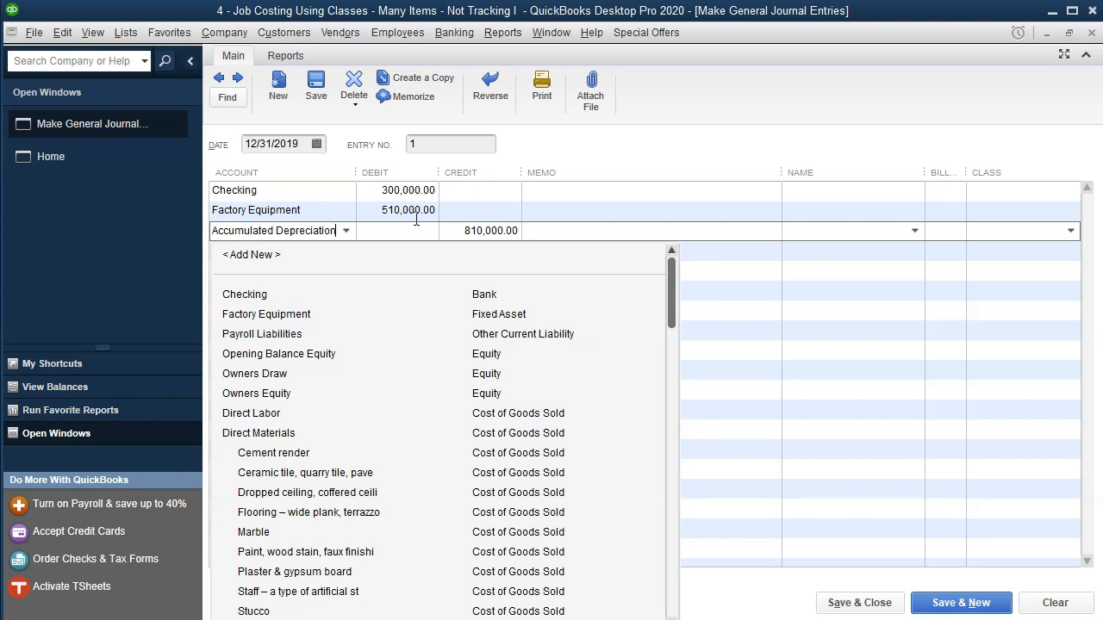
pyautogui.press('Tab')
pyautogui.click(508, 134)
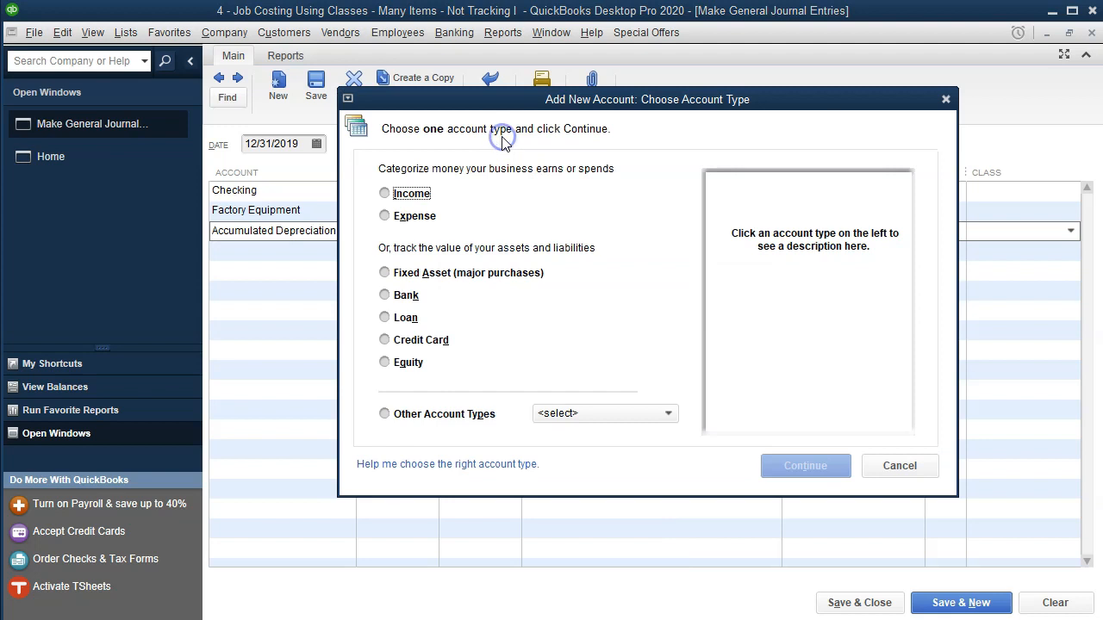
pyautogui.click(437, 276)
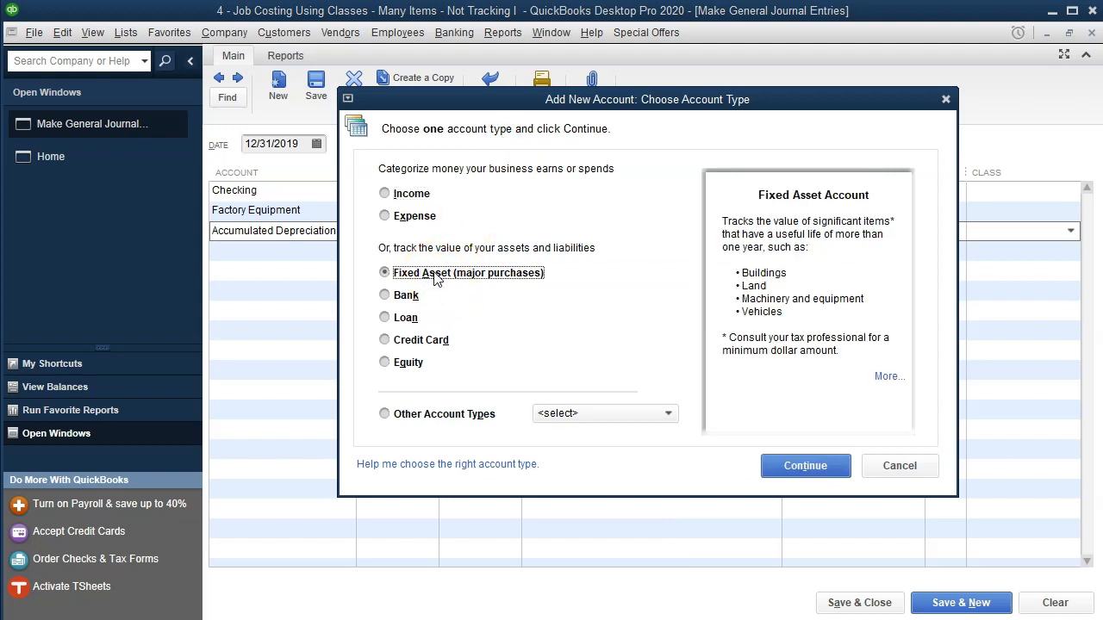
pyautogui.click(775, 467)
pyautogui.click(774, 466)
pyautogui.click(780, 495)
# Check the accumulated depreciation balance in Excel, replace the proposed credit in QuickBooks with 153,000, and move to the fourth line.
pyautogui.hotkey('alt', 'Tab')
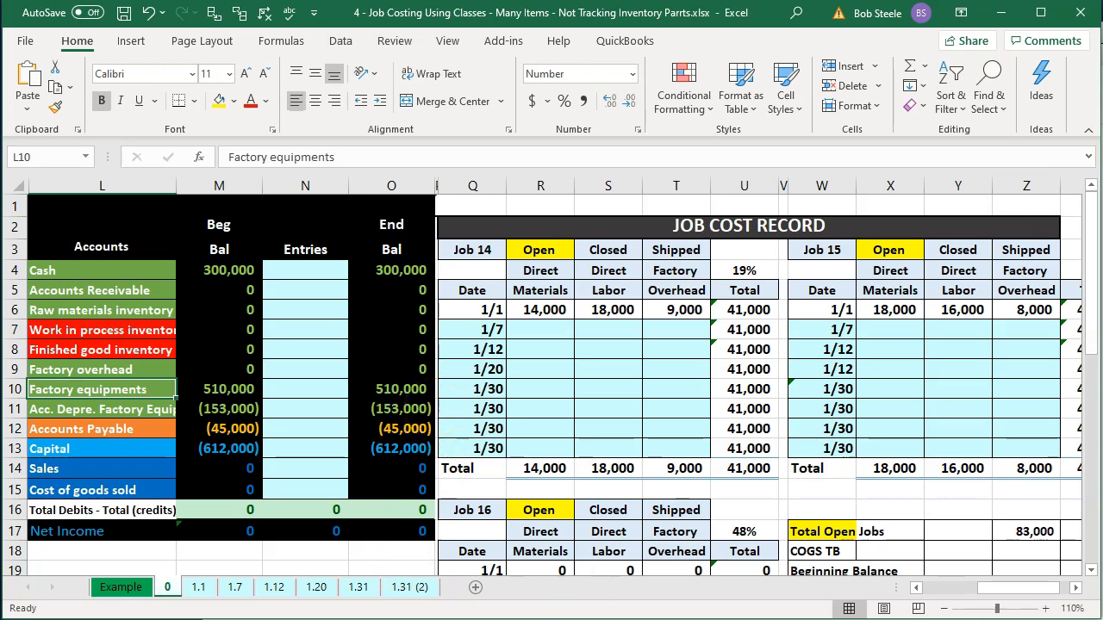
pyautogui.hotkey('alt', 'Tab')
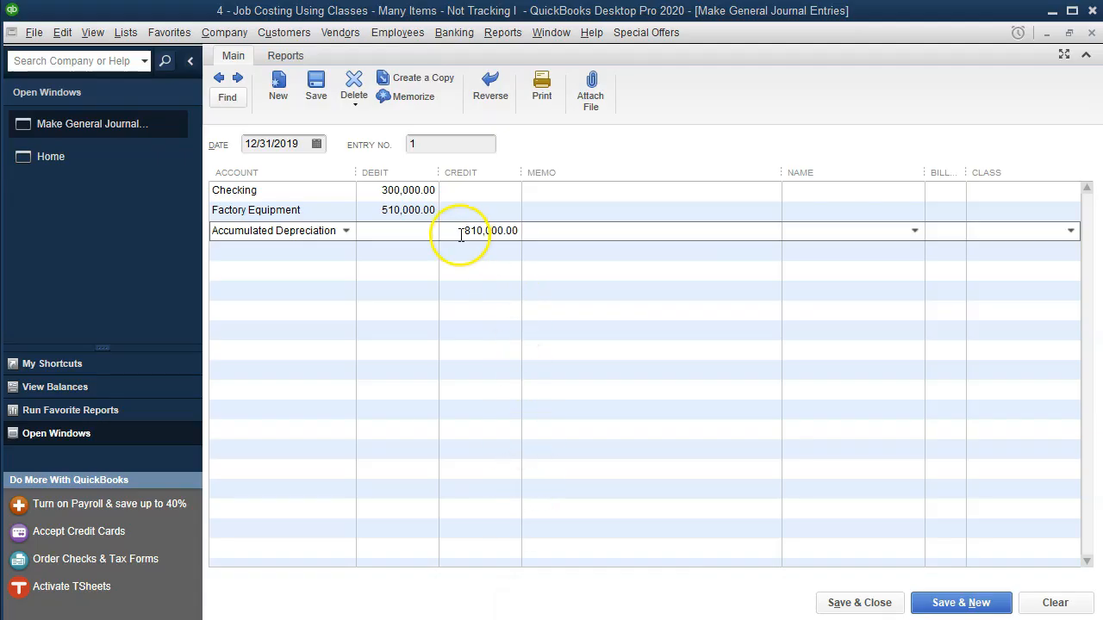
pyautogui.moveTo(451, 233); pyautogui.dragTo(571, 231)
pyautogui.write('153000')
pyautogui.press('Tab')
pyautogui.press('Tab')
pyautogui.press('Tab')
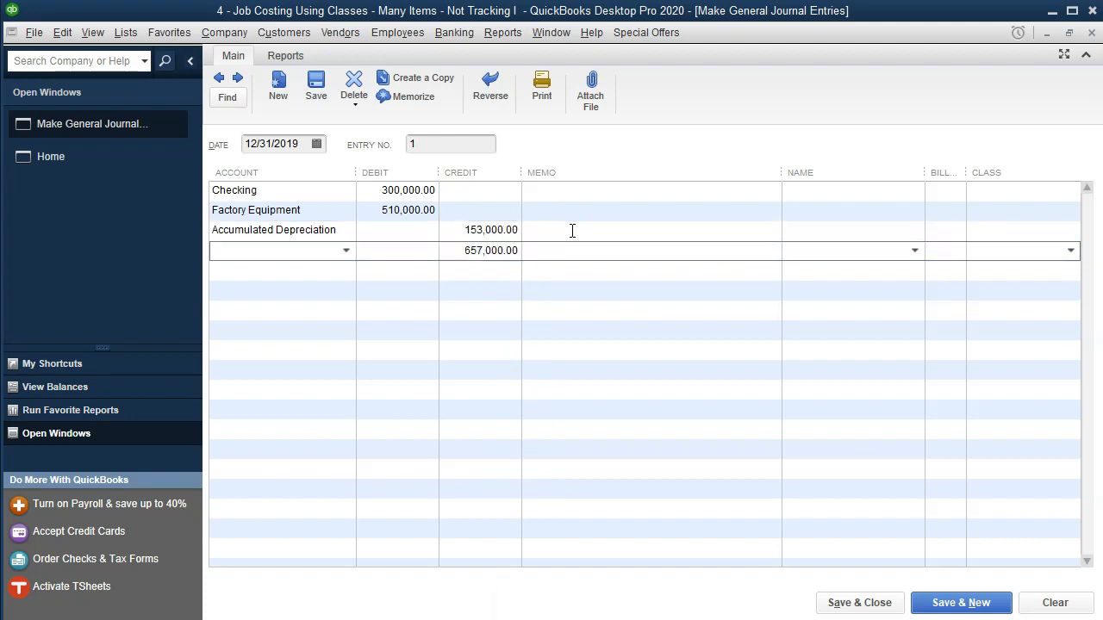
# Check the Accounts Payable row in Excel and enter Accounts Payable as the fourth line's account in QuickBooks.
pyautogui.hotkey('alt', 'Tab')
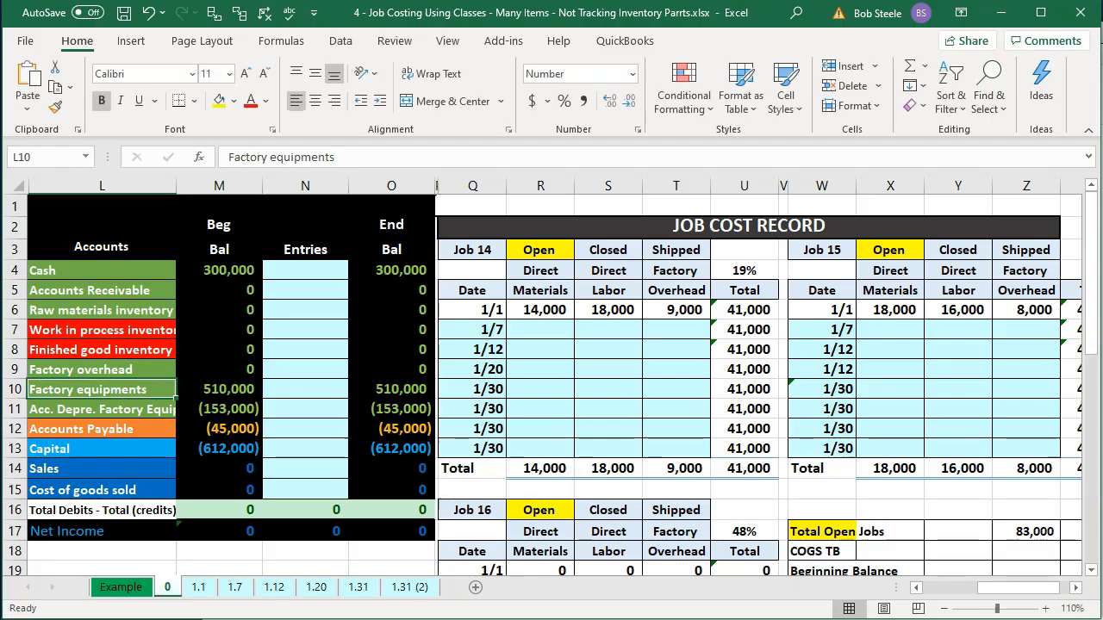
pyautogui.click(389, 427)
pyautogui.hotkey('alt', 'Tab')
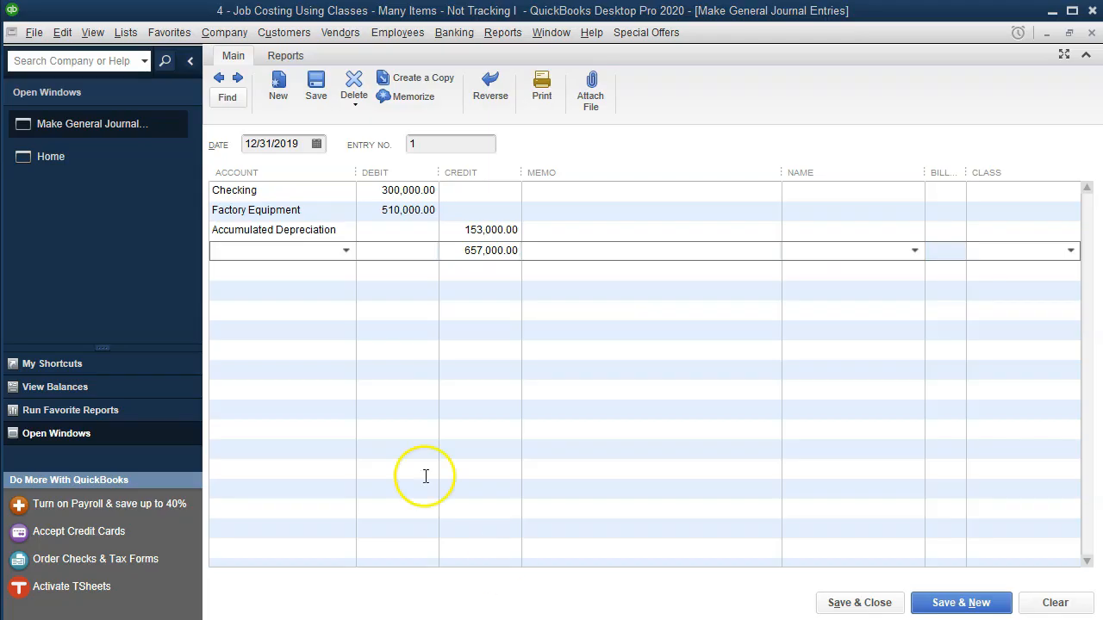
pyautogui.write('ac')
pyautogui.press('BackSpace')
pyautogui.press('BackSpace')
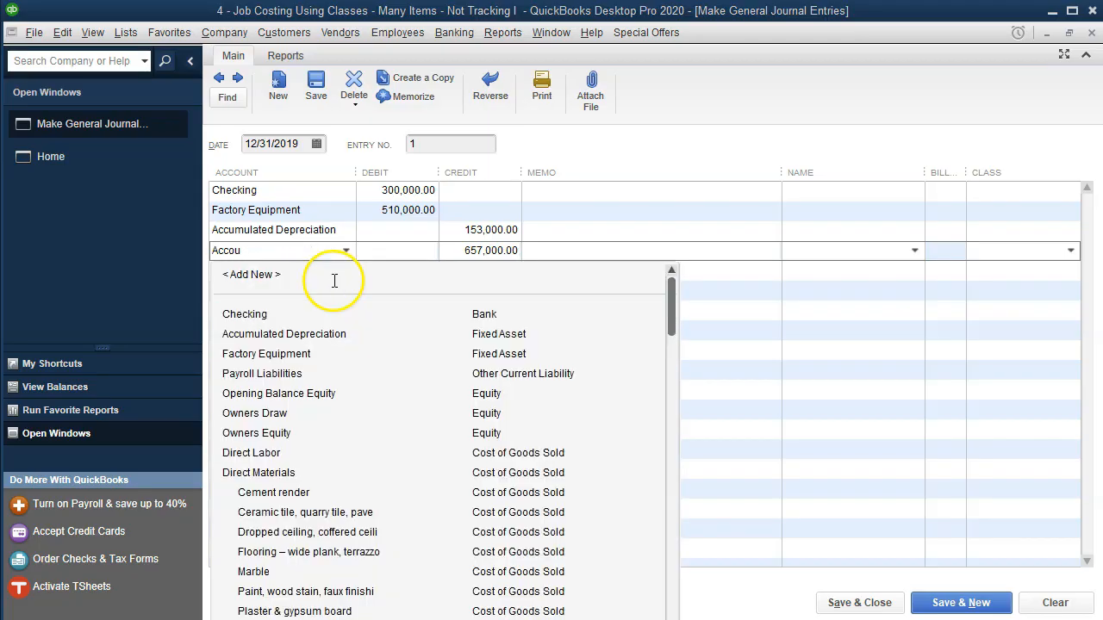
pyautogui.write('Accounts Payable')
# Set up Accounts Payable as a new account of the Accounts Payable type and save it.
pyautogui.press('Tab')
pyautogui.press('Return')
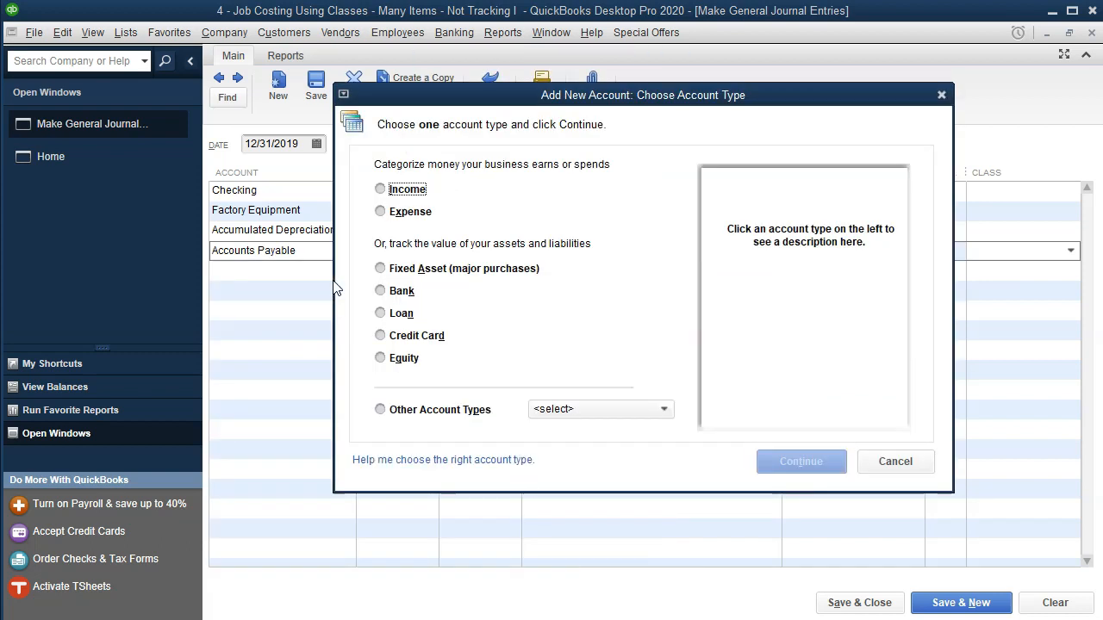
pyautogui.click(633, 410)
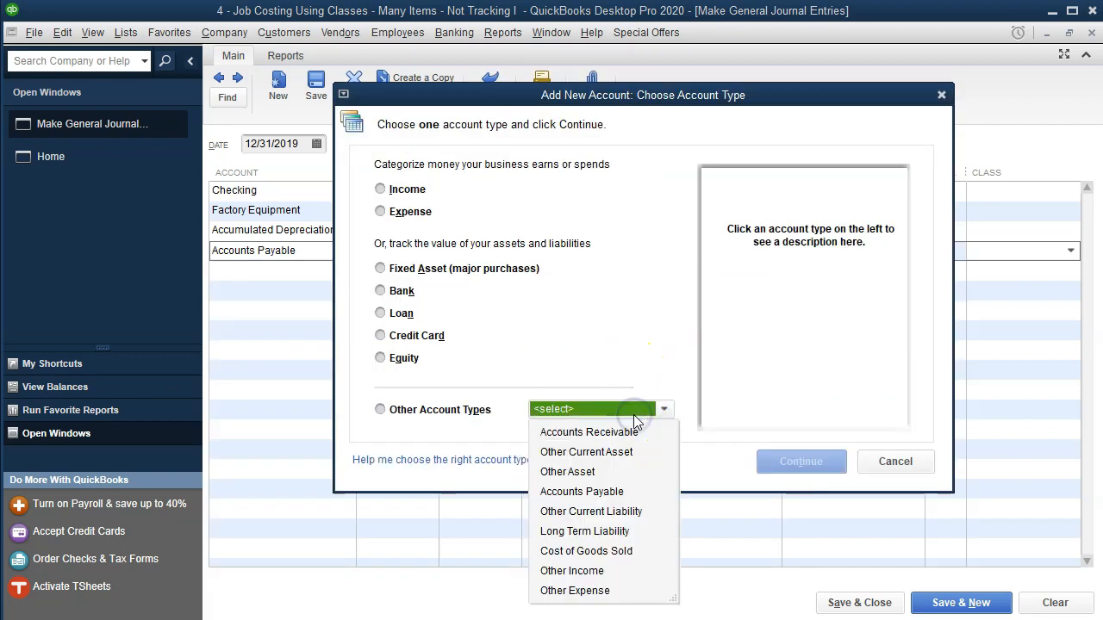
pyautogui.click(620, 492)
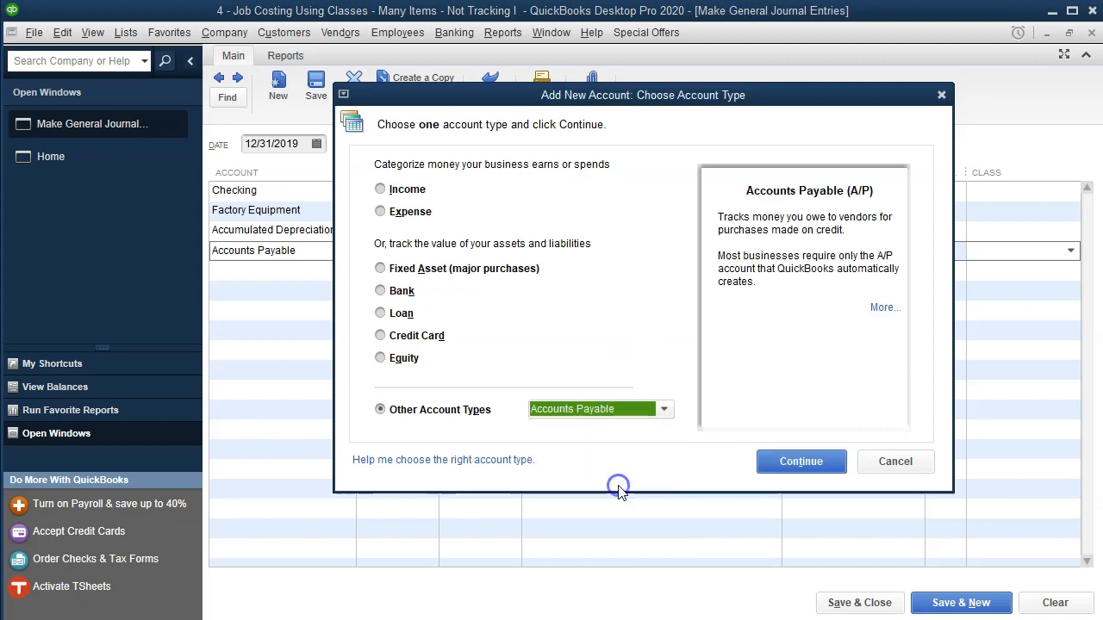
pyautogui.click(784, 460)
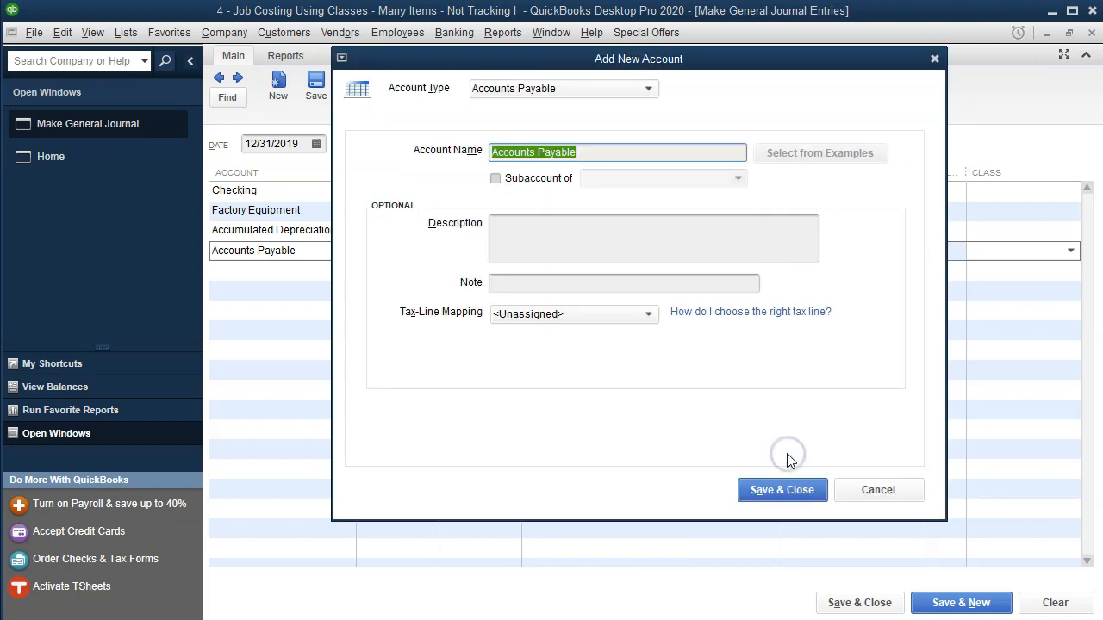
pyautogui.click(771, 479)
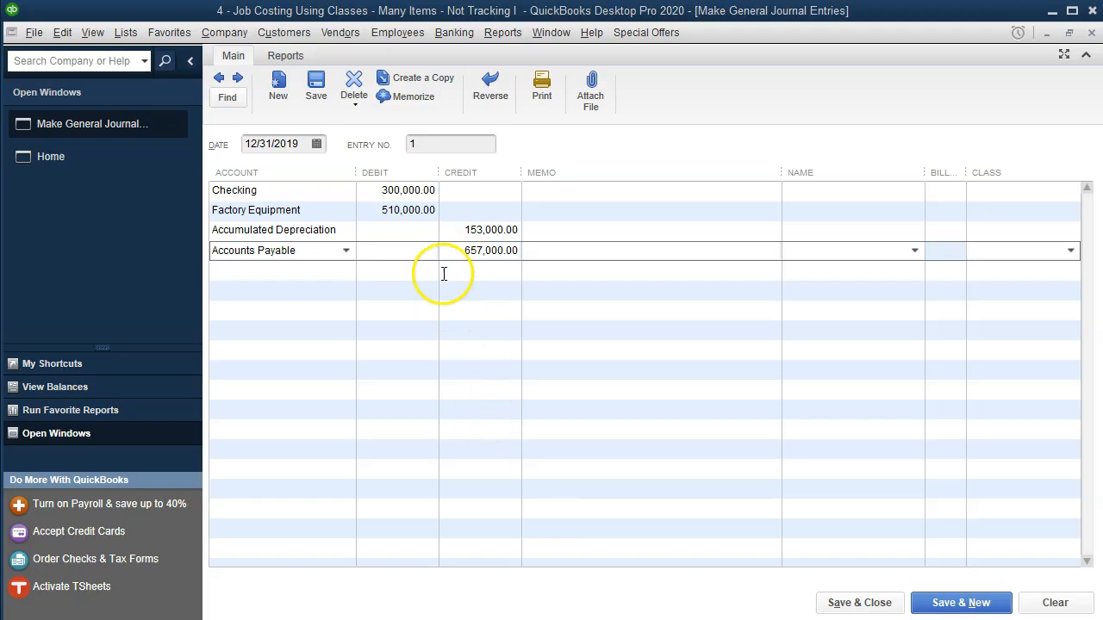
# Set the credit on the Accounts Payable line to 45,000.
pyautogui.click(509, 251)
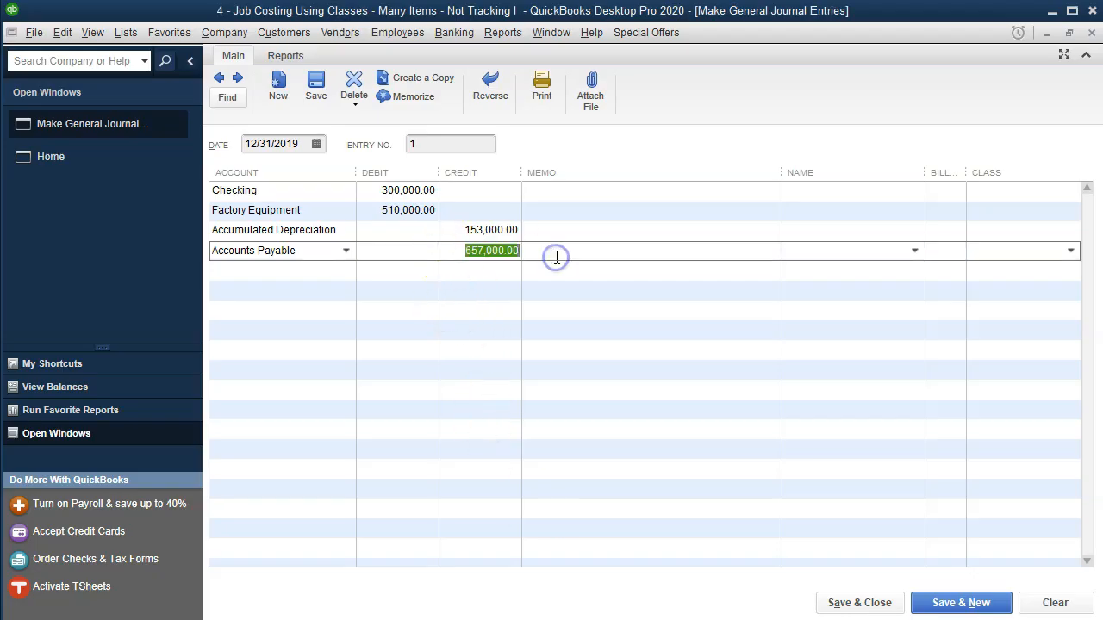
pyautogui.write('45,000')
pyautogui.click(557, 256)
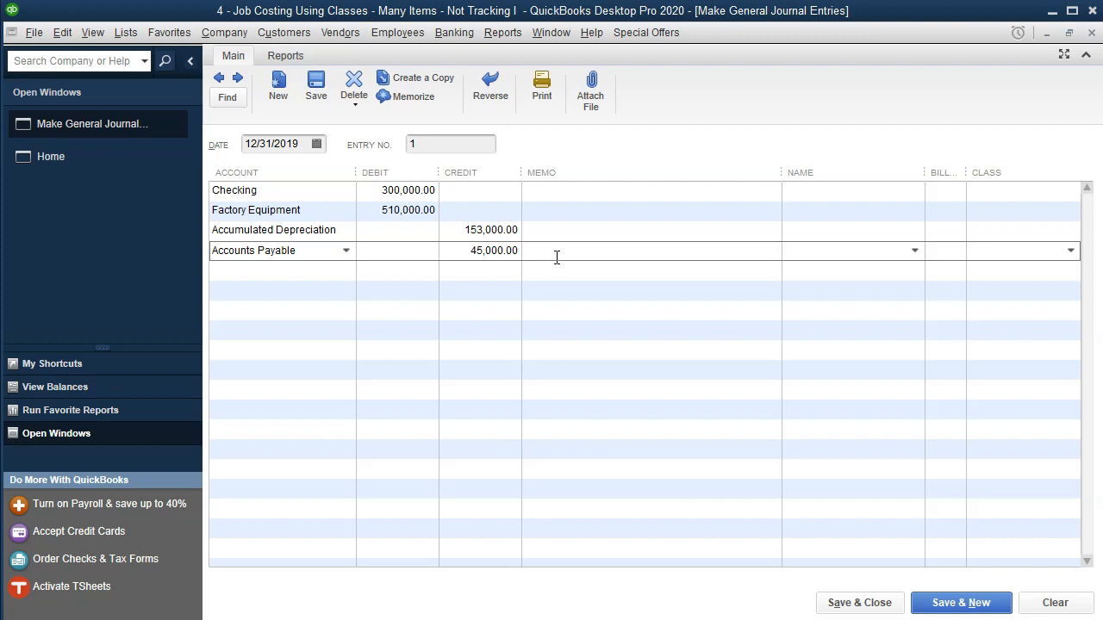
# Assign the name Home Depot to the Accounts Payable line, correcting its spelling, and quick-add it as a vendor.
pyautogui.press('Tab')
pyautogui.write('Home Dopot')
pyautogui.press('Tab')
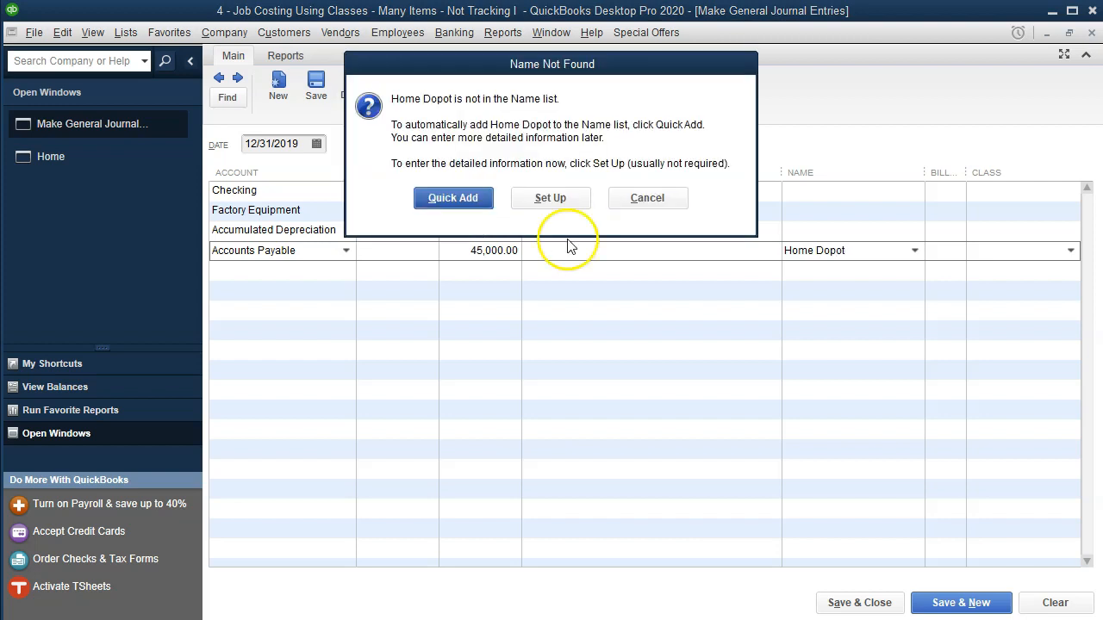
pyautogui.click(638, 197)
pyautogui.click(831, 251)
pyautogui.press('BackSpace')
pyautogui.write('e')
pyautogui.press('Tab')
pyautogui.click(455, 197)
pyautogui.click(610, 228)
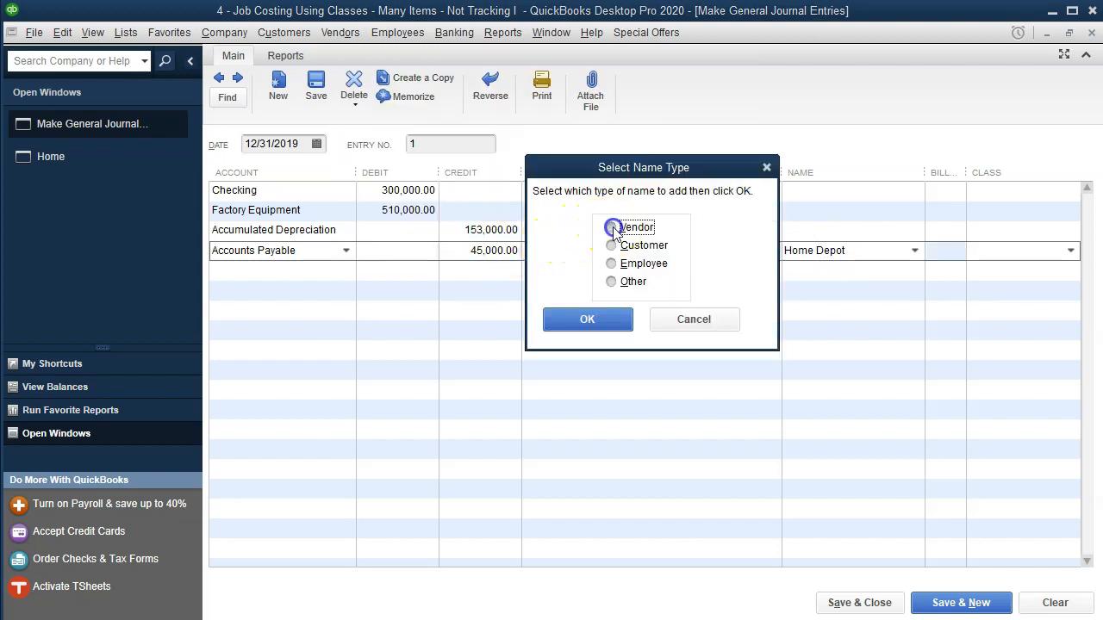
pyautogui.click(610, 321)
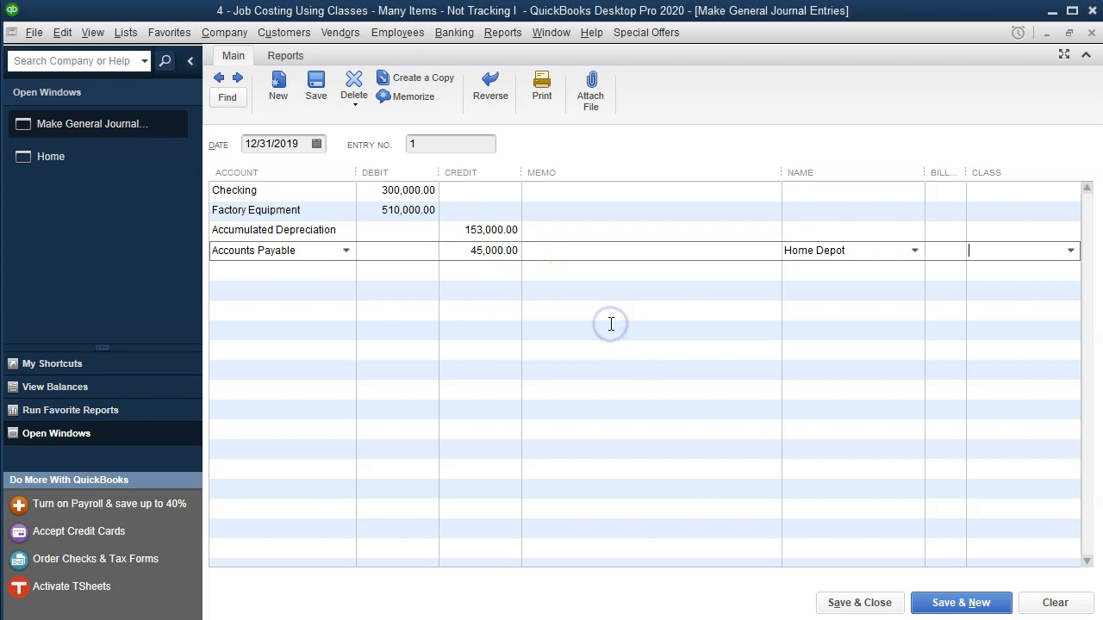
# Enter Owners Equity as the account on the fifth journal entry line and select its name.
pyautogui.press('Tab')
pyautogui.press('Tab')
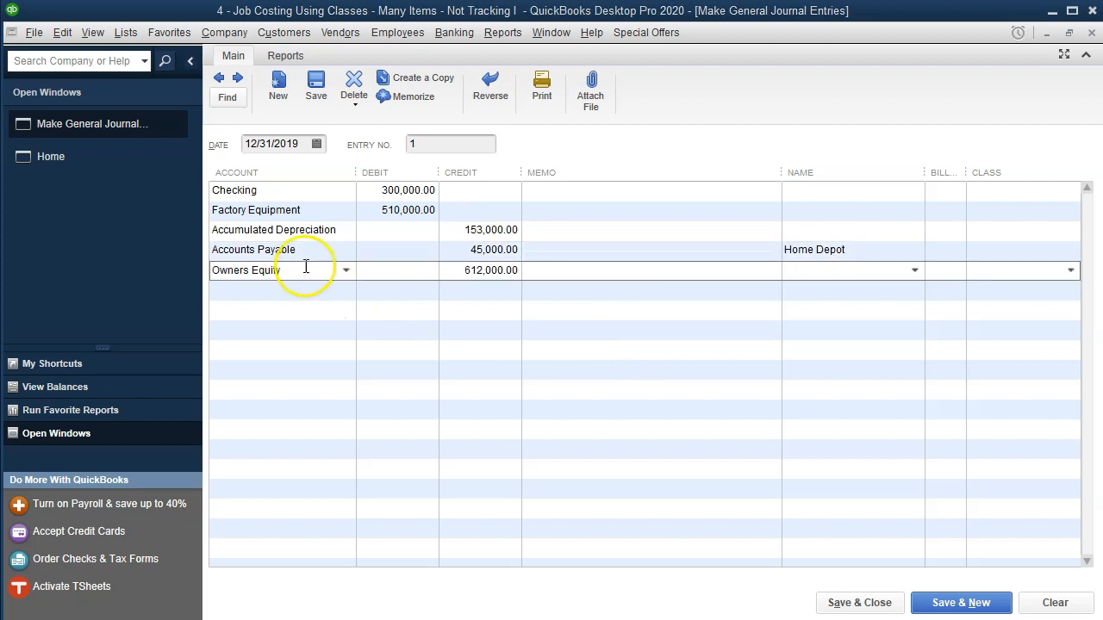
pyautogui.moveTo(306, 267); pyautogui.dragTo(175, 270)
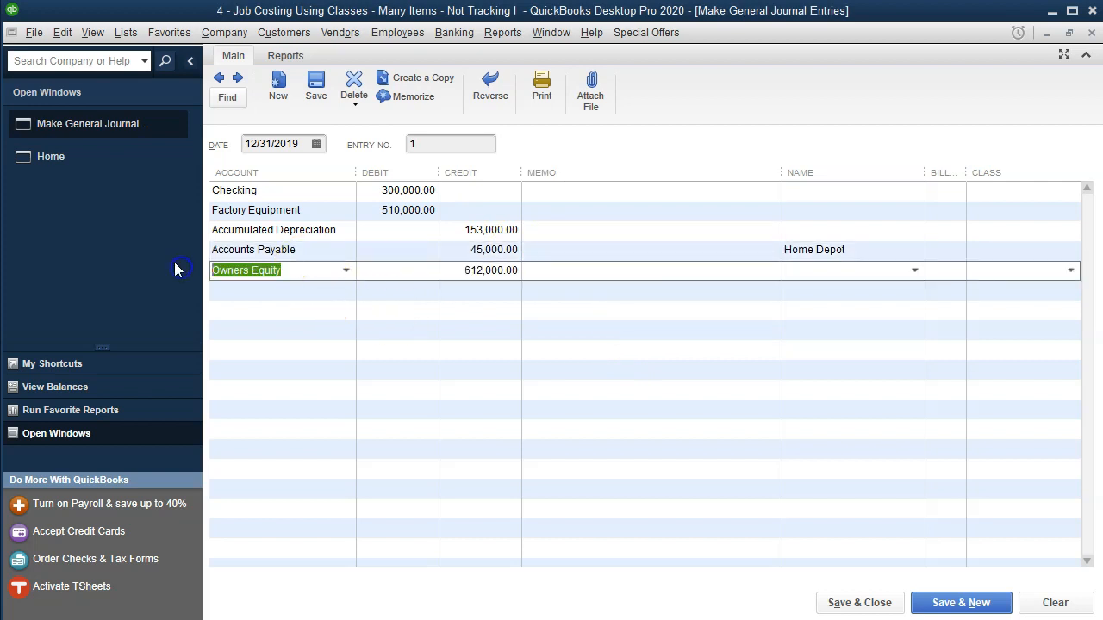
# Clear the account on the fifth journal line, after checking the open jobs' cost records in Excel return to QuickBooks.
pyautogui.press('Delete')
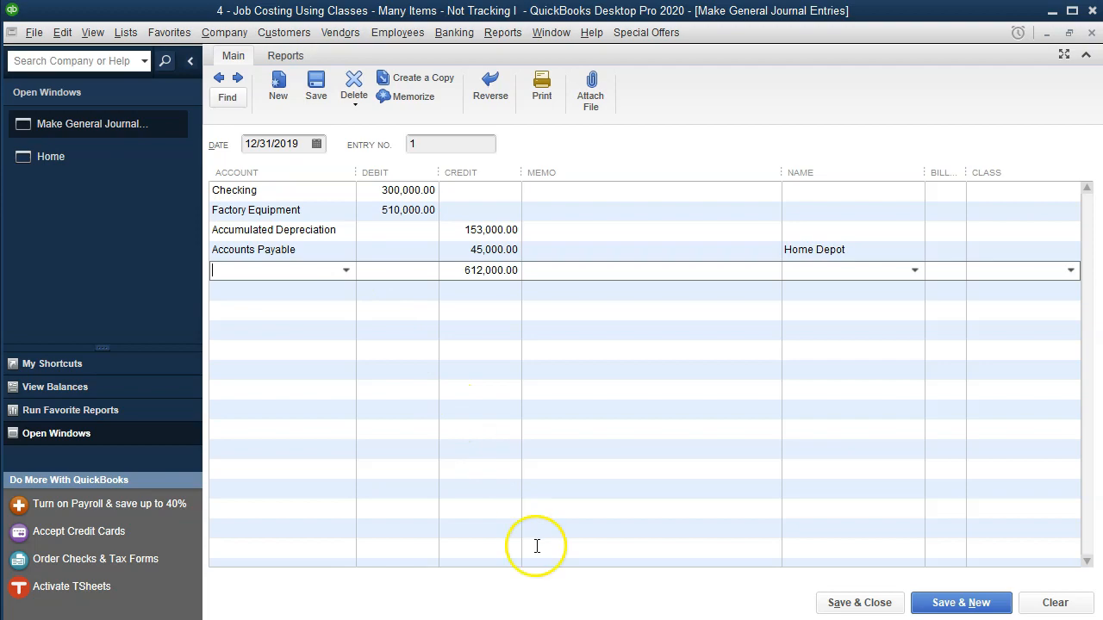
pyautogui.click(603, 619)
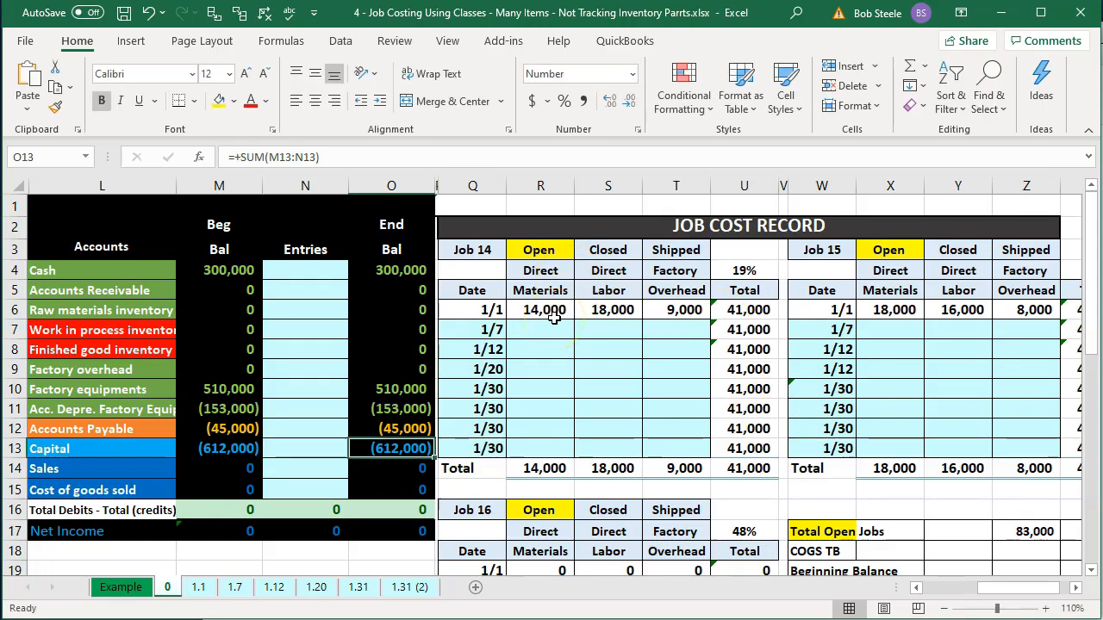
pyautogui.click(1001, 13)
pyautogui.click(303, 270)
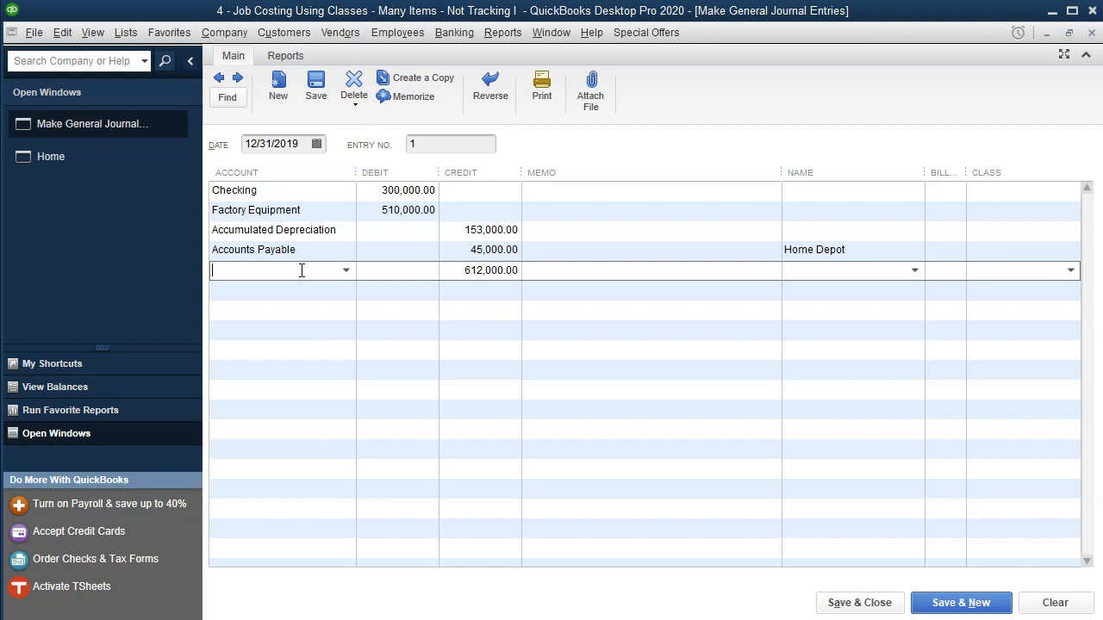
# Enter Material Other as the account on the fifth journal entry line.
pyautogui.write('Direct')
pyautogui.press('BackSpace')
pyautogui.press('BackSpace')
pyautogui.press('BackSpace')
pyautogui.press('BackSpace')
pyautogui.press('BackSpace')
pyautogui.press('BackSpace')
pyautogui.press('BackSpace')
pyautogui.press('BackSpace')
pyautogui.write('Direct Materials:Ma')
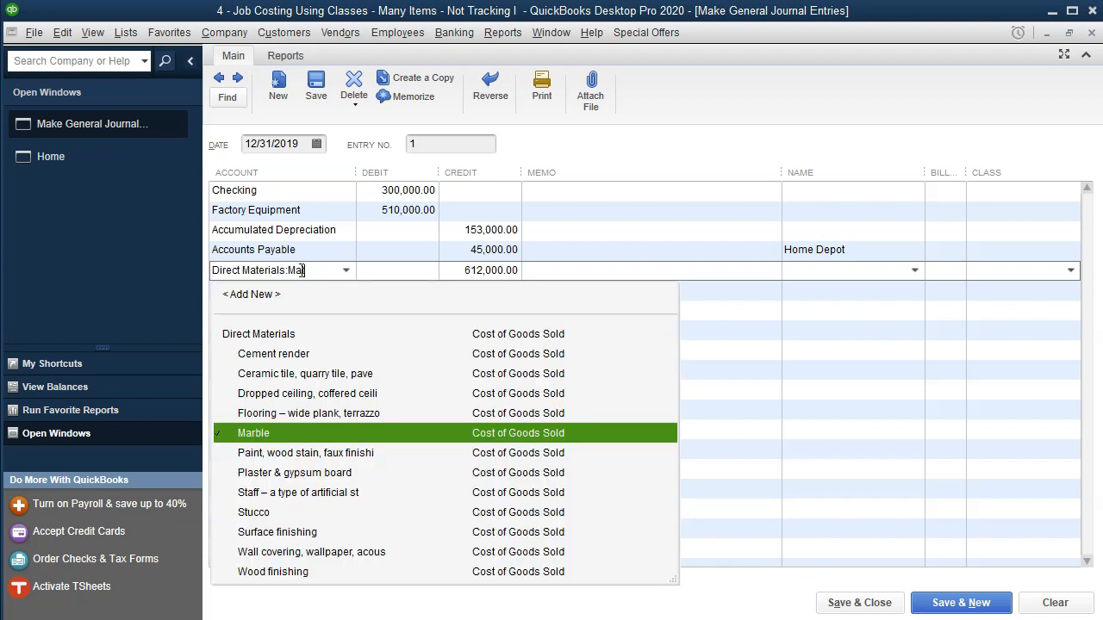
pyautogui.write('terial Other')
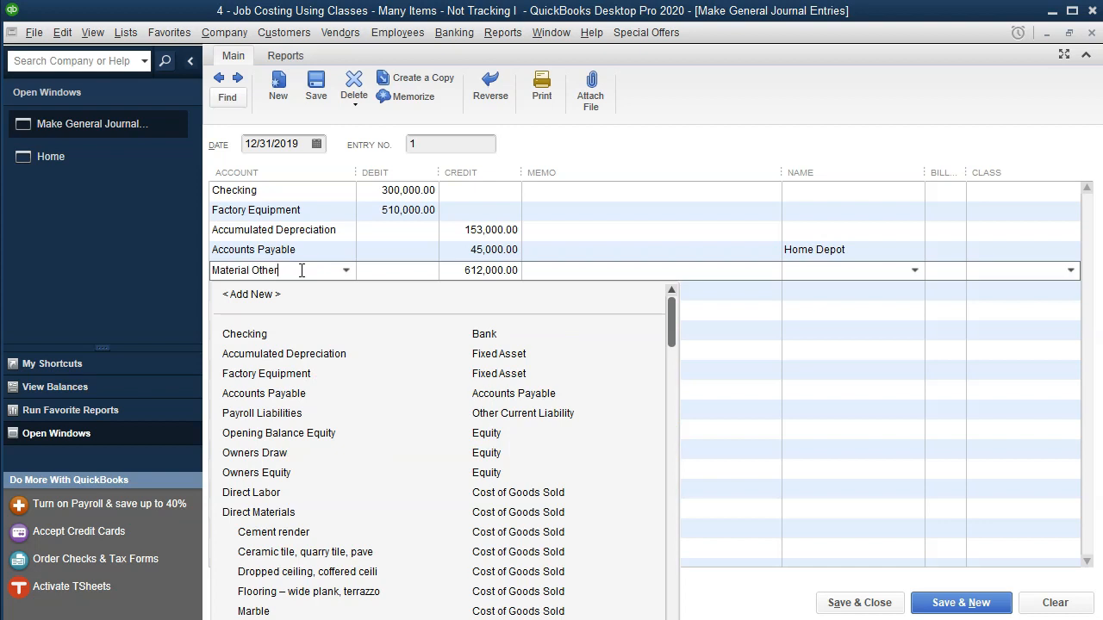
# Set up Material Other as a new Cost of Goods Sold account, make it a subaccount of Direct Materials and save it.
pyautogui.press('Tab')
pyautogui.press('Return')
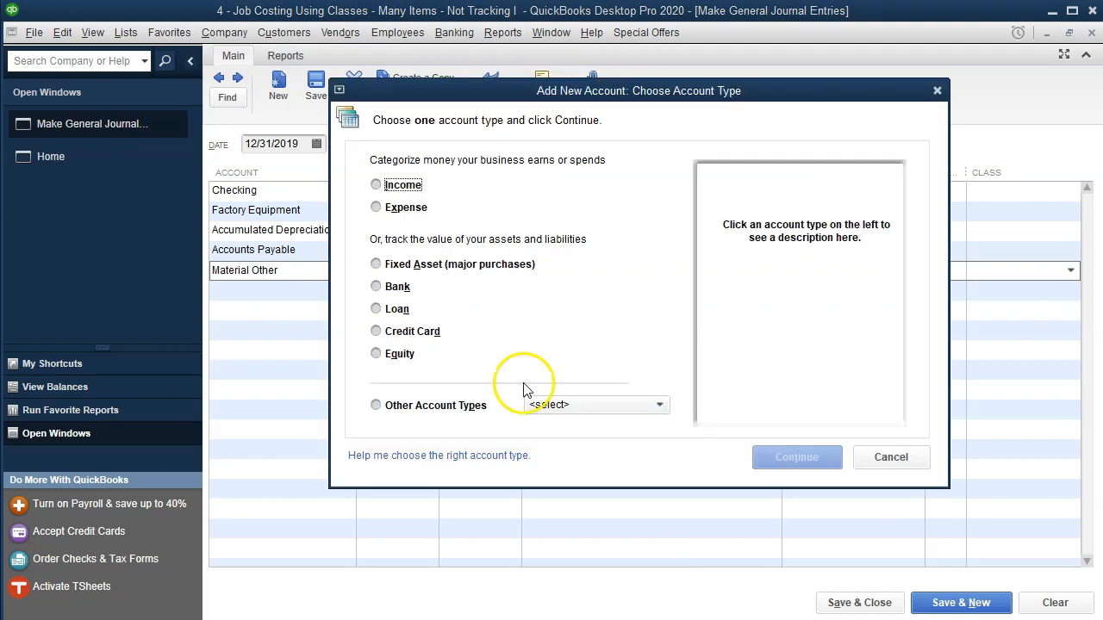
pyautogui.click(627, 407)
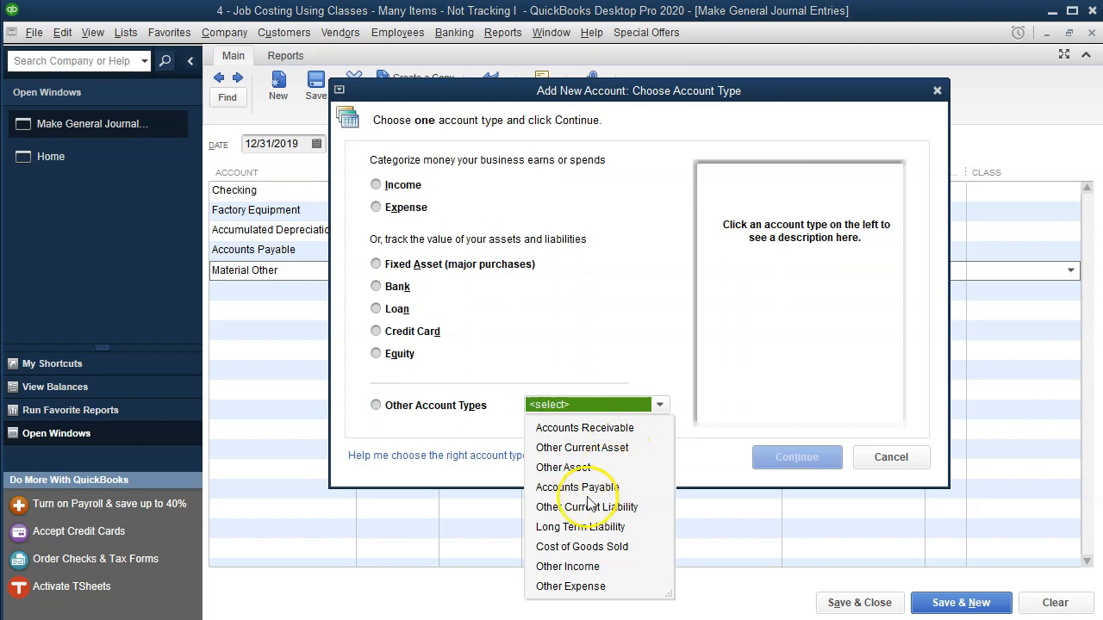
pyautogui.click(567, 549)
pyautogui.click(788, 460)
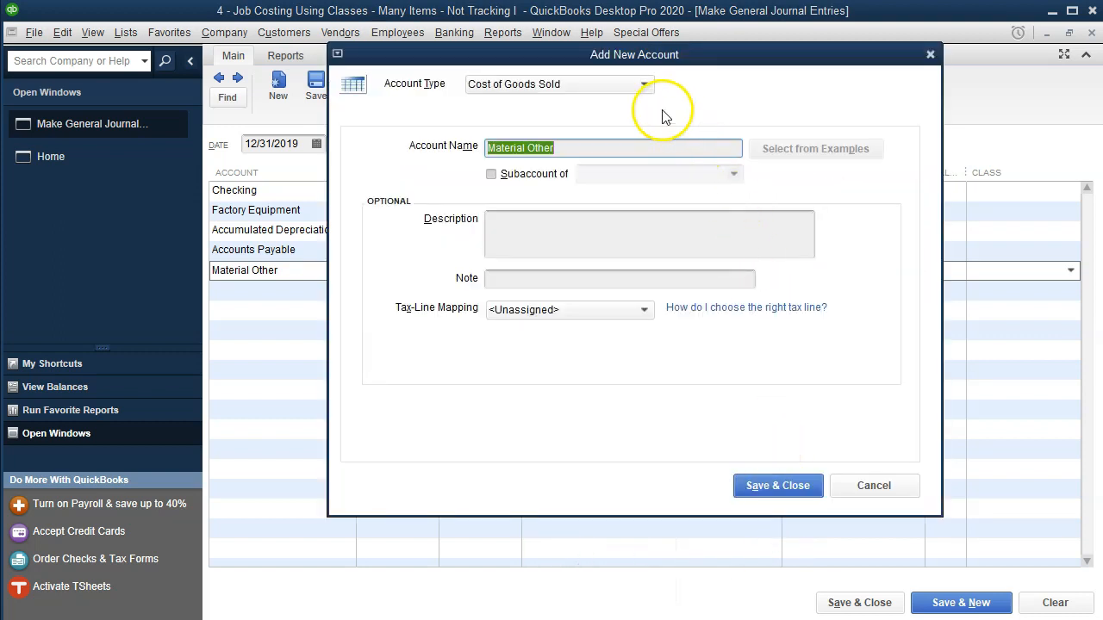
pyautogui.click(491, 174)
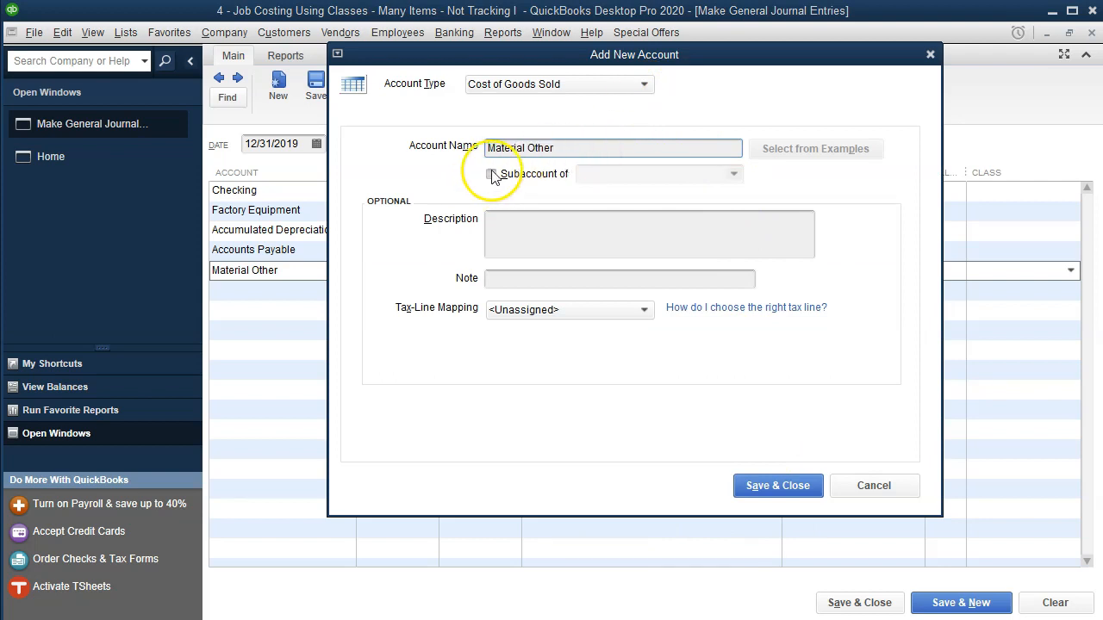
pyautogui.click(734, 174)
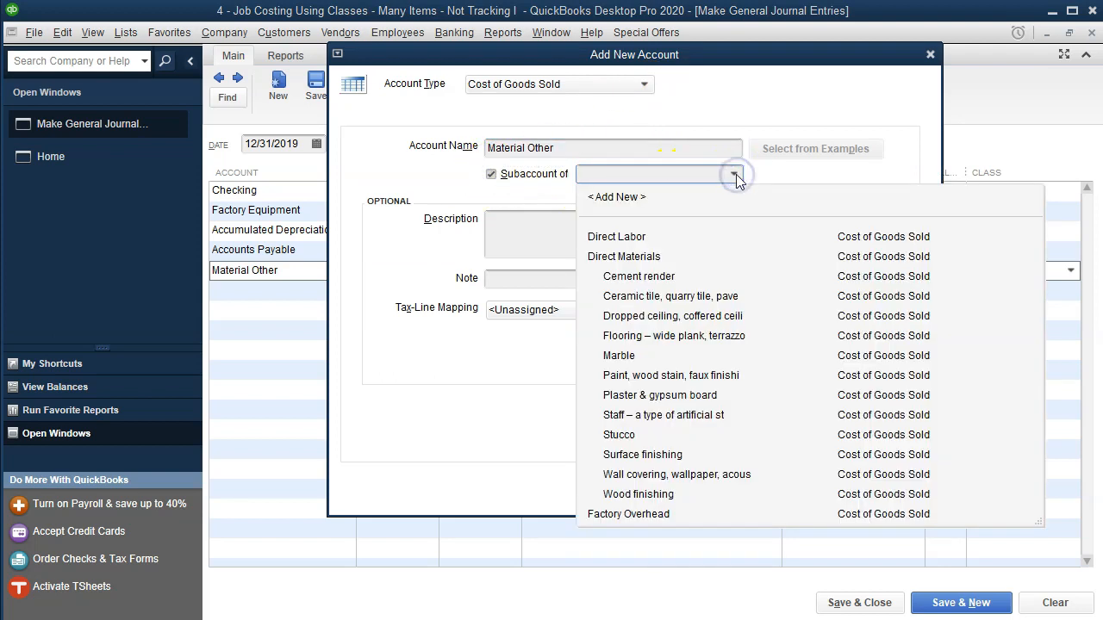
pyautogui.click(644, 256)
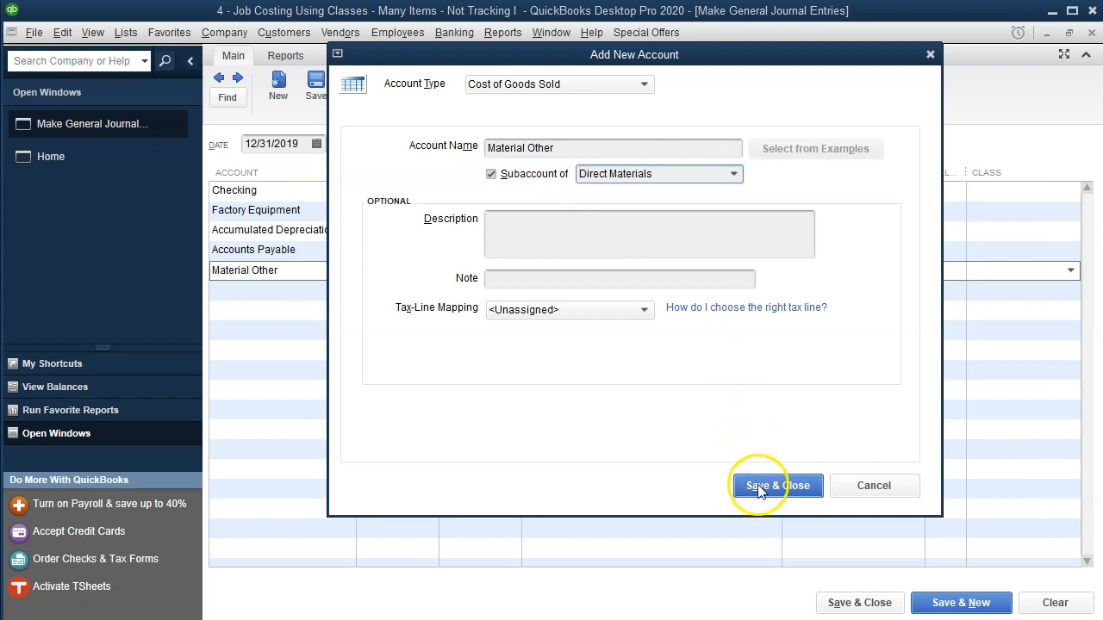
pyautogui.click(734, 174)
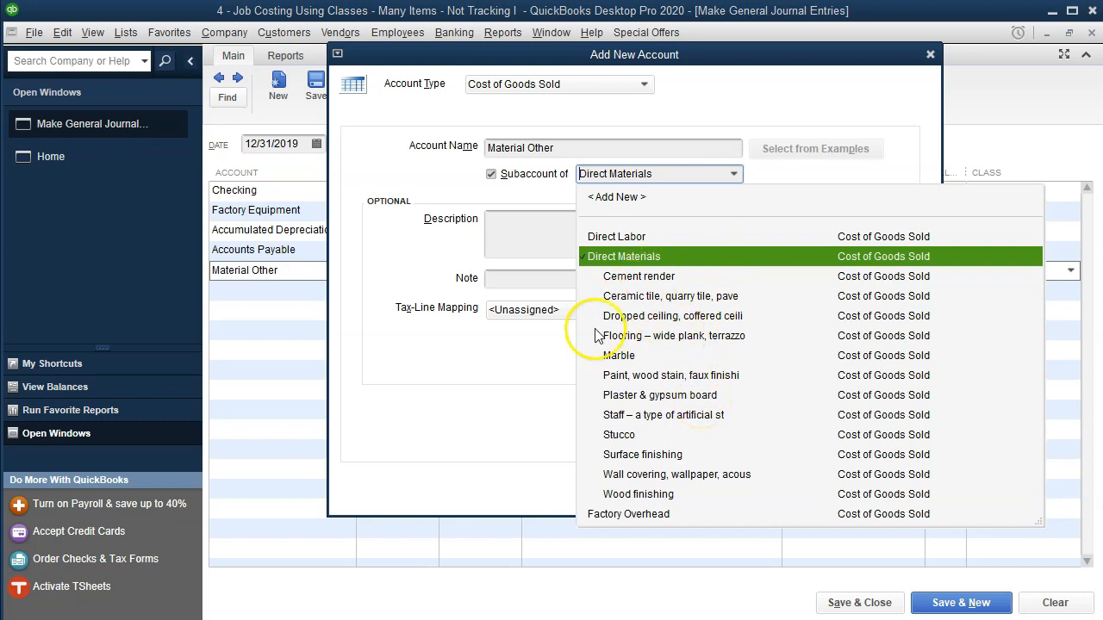
pyautogui.click(461, 372)
pyautogui.click(753, 483)
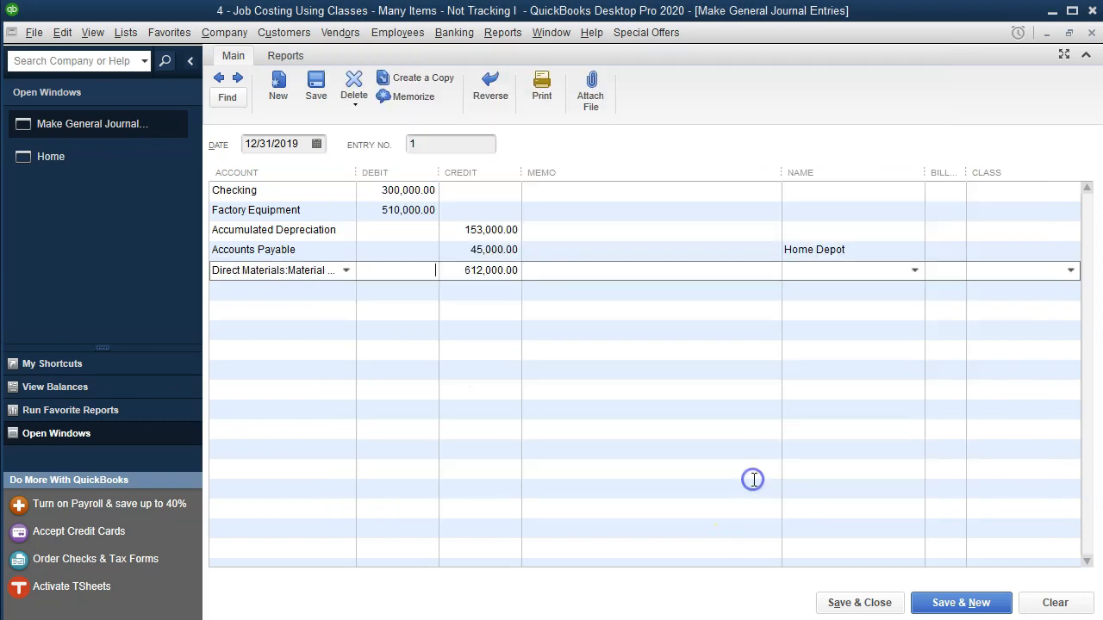
# Check Job 14's direct materials total in the Excel workbook and enter a 14,000 debit on the Material Other line in QuickBooks.
pyautogui.press('Tab')
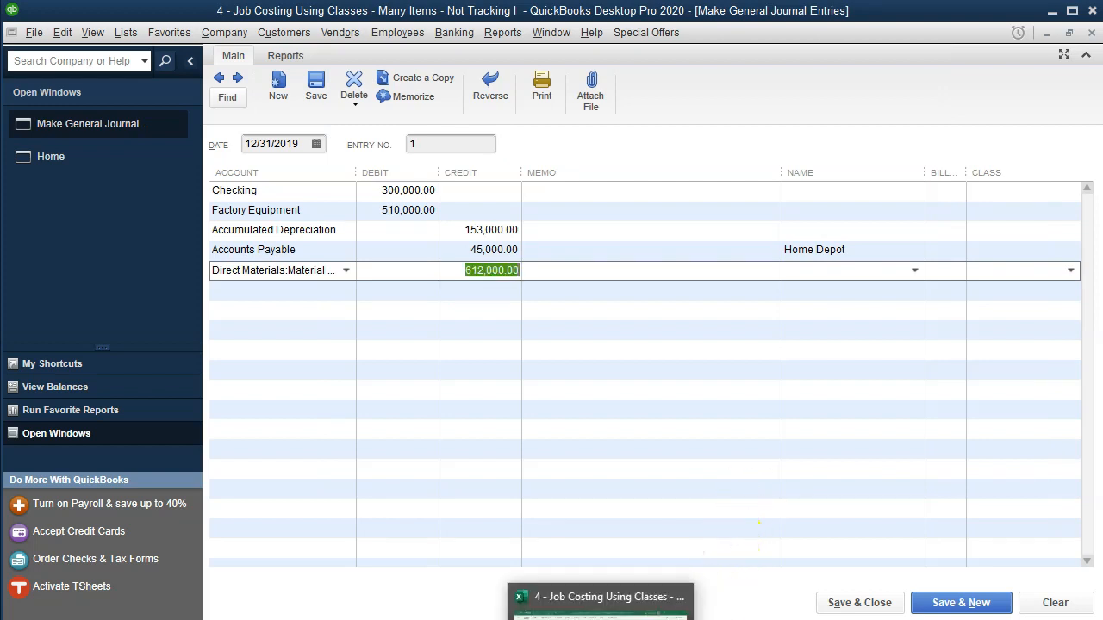
pyautogui.click(600, 612)
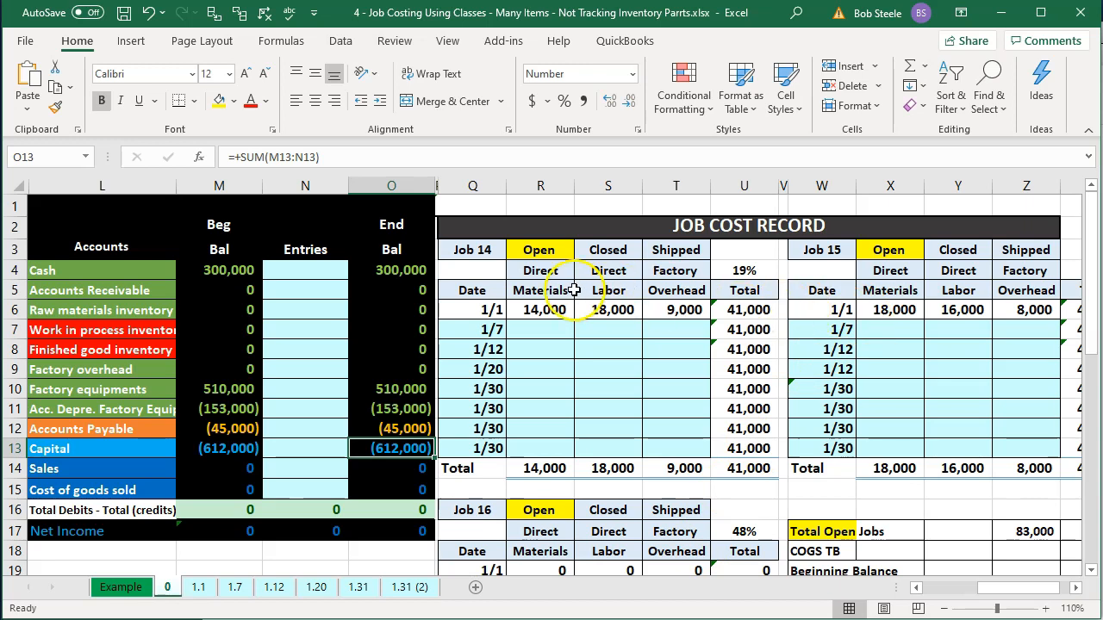
pyautogui.click(560, 467)
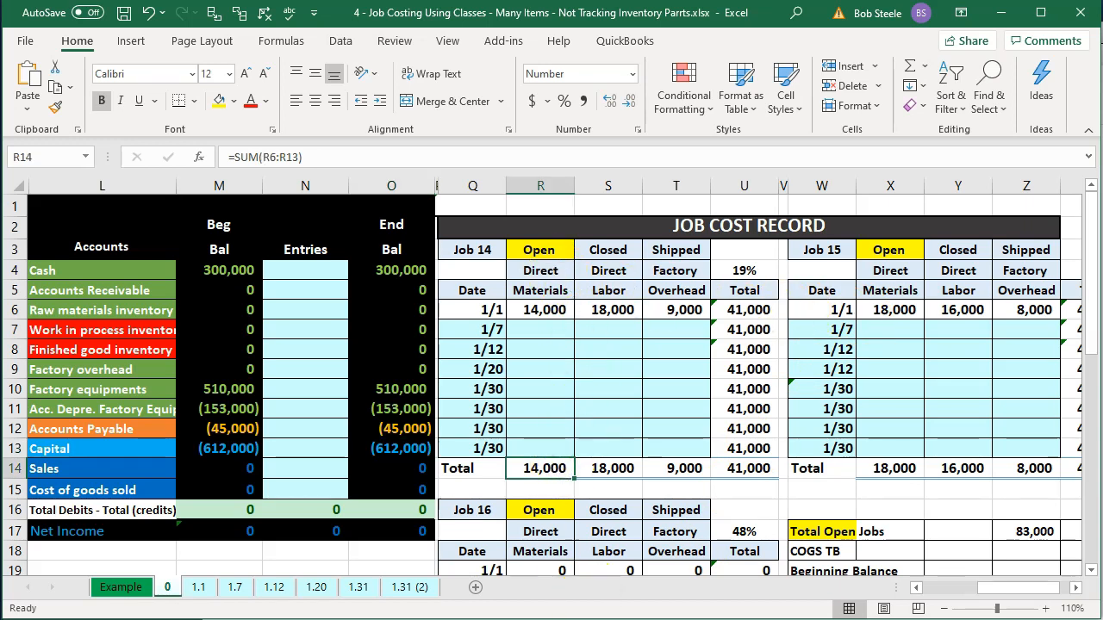
pyautogui.click(555, 616)
pyautogui.click(410, 275)
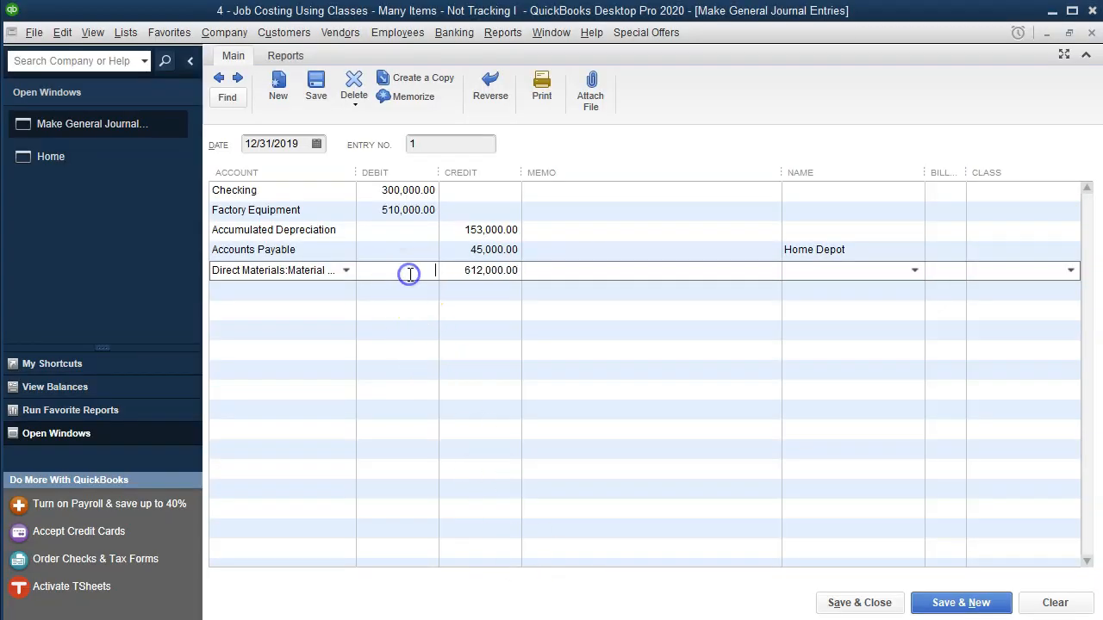
pyautogui.write('14,000')
# Assign the existing class Open:Job 14 to the 14,000 Direct Materials line instead of adding a new class.
pyautogui.press('Tab')
pyautogui.write('14')
pyautogui.press('Tab')
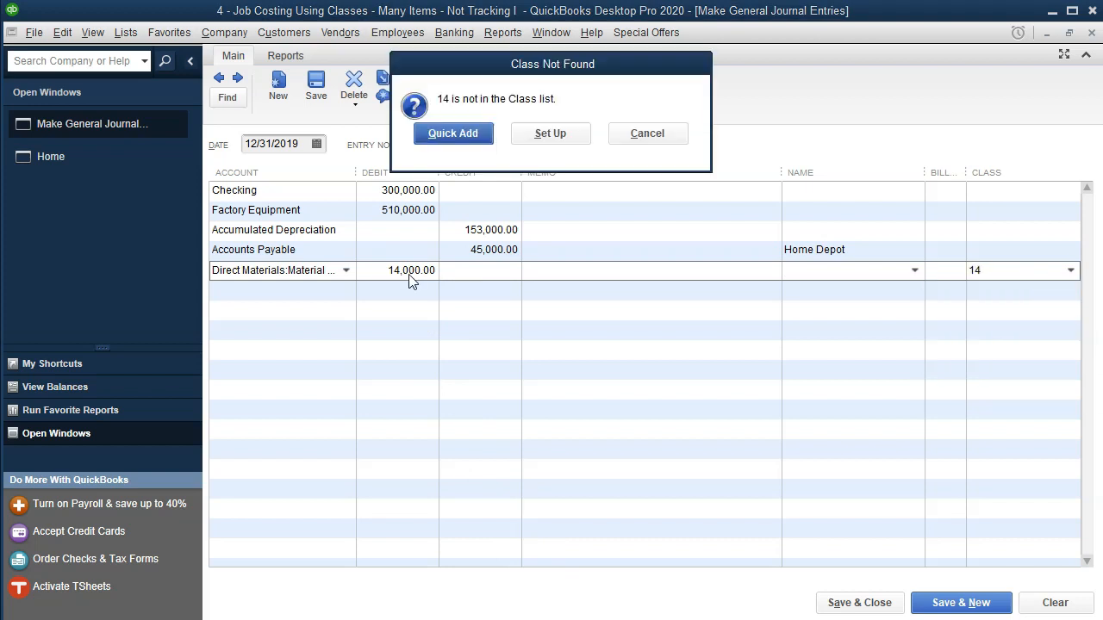
pyautogui.click(656, 133)
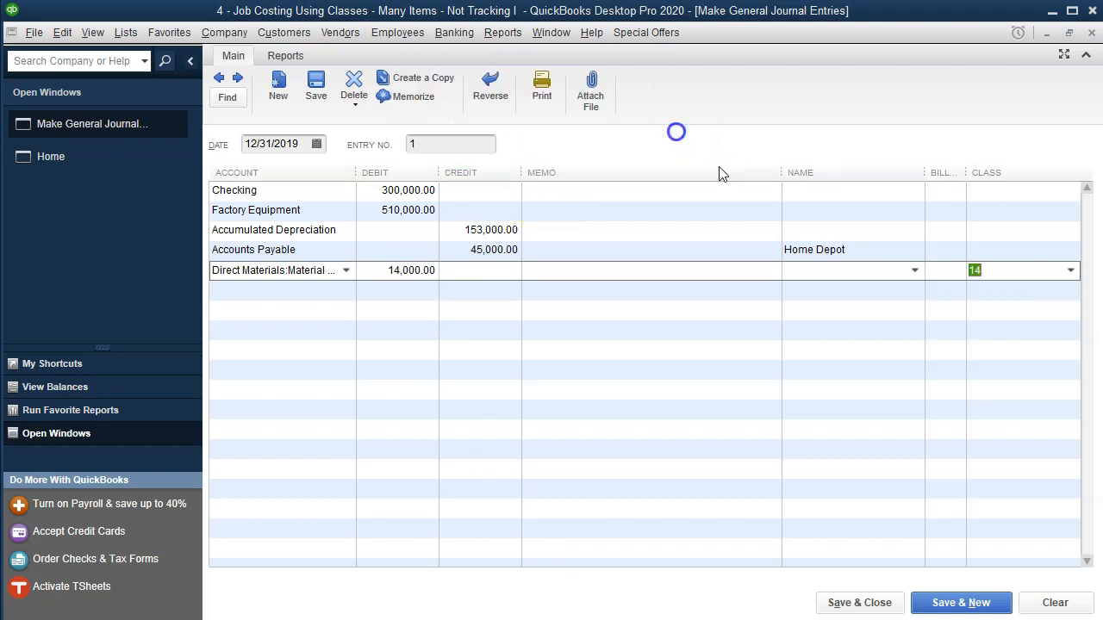
pyautogui.write('14')
pyautogui.press('Down')
pyautogui.press('Down')
pyautogui.press('Tab')
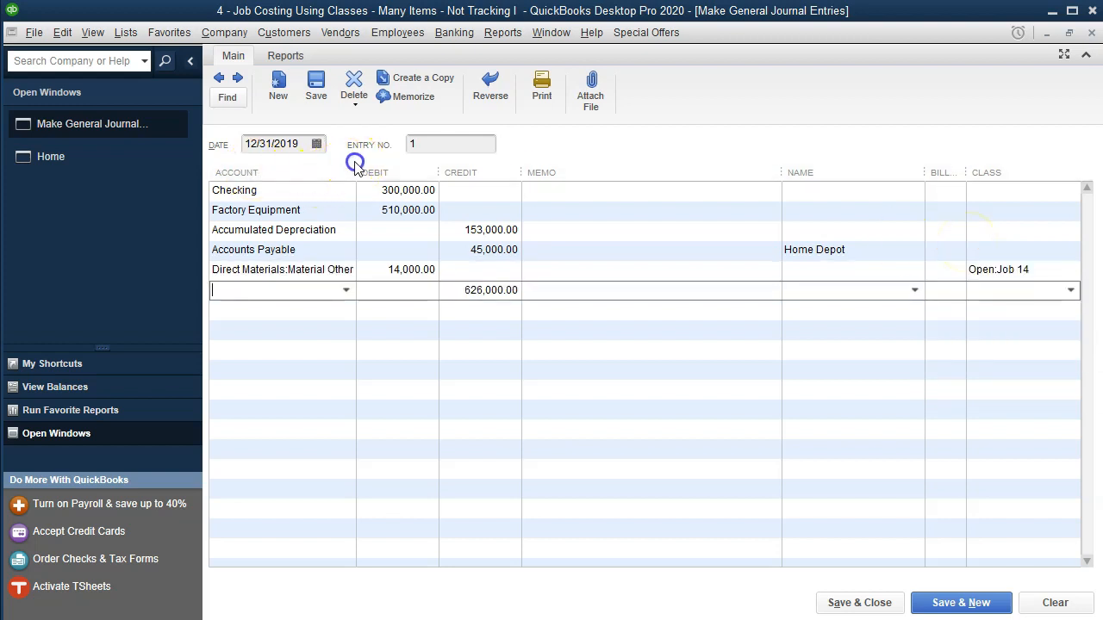
# Widen the Account column and choose Direct Materials:Material Other as the account on the sixth journal line.
pyautogui.moveTo(356, 172); pyautogui.dragTo(407, 184)
pyautogui.click(288, 291)
pyautogui.write('Ci')
pyautogui.press('BackSpace')
pyautogui.press('BackSpace')
pyautogui.write('dire')
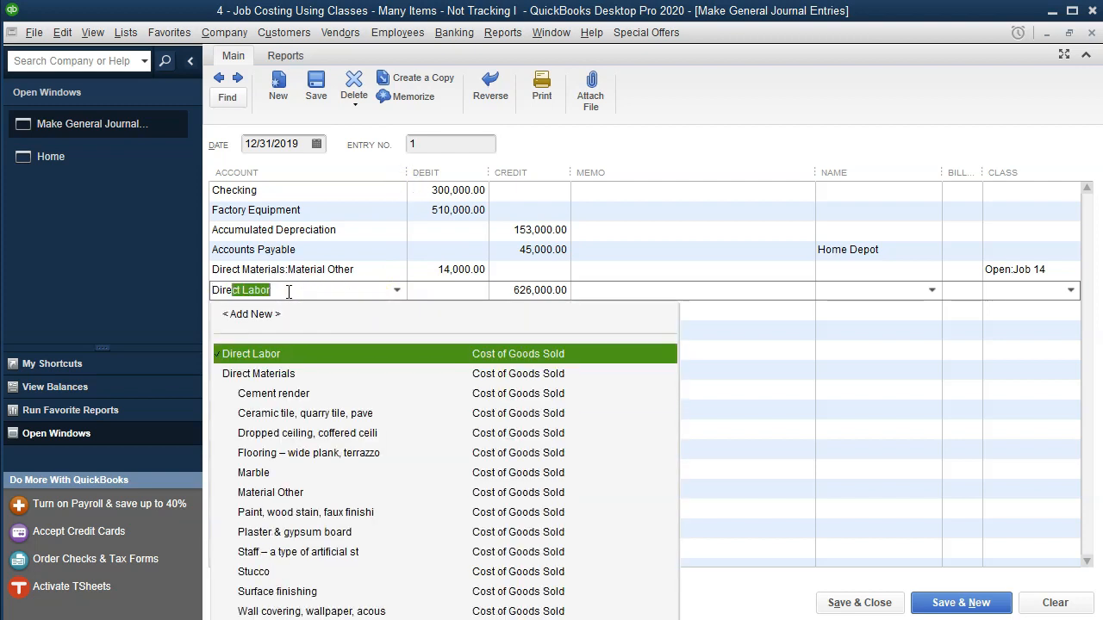
pyautogui.write('ct')
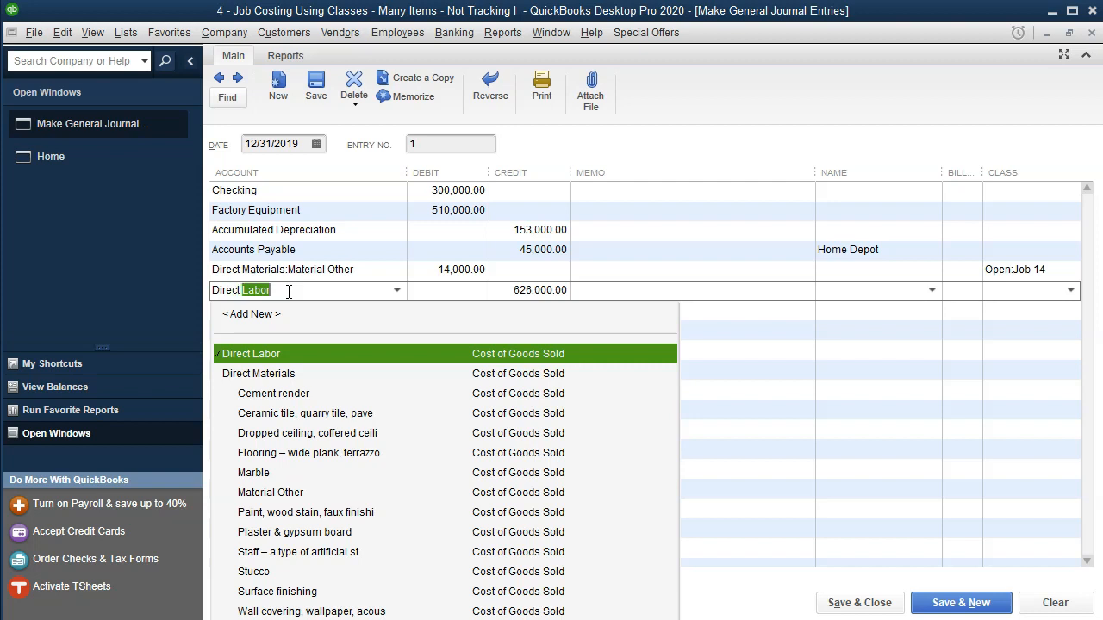
pyautogui.press('BackSpace')
pyautogui.press('BackSpace')
pyautogui.press('BackSpace')
pyautogui.press('BackSpace')
pyautogui.press('BackSpace')
pyautogui.press('BackSpace')
pyautogui.press('BackSpace')
pyautogui.press('BackSpace')
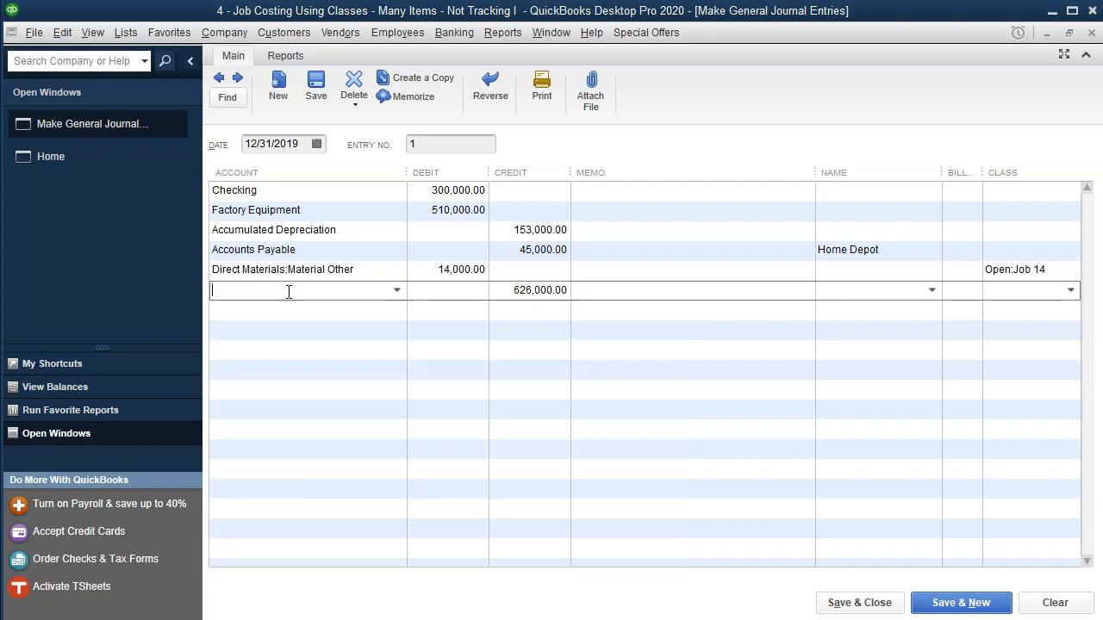
pyautogui.write('Direct Materials:Material')
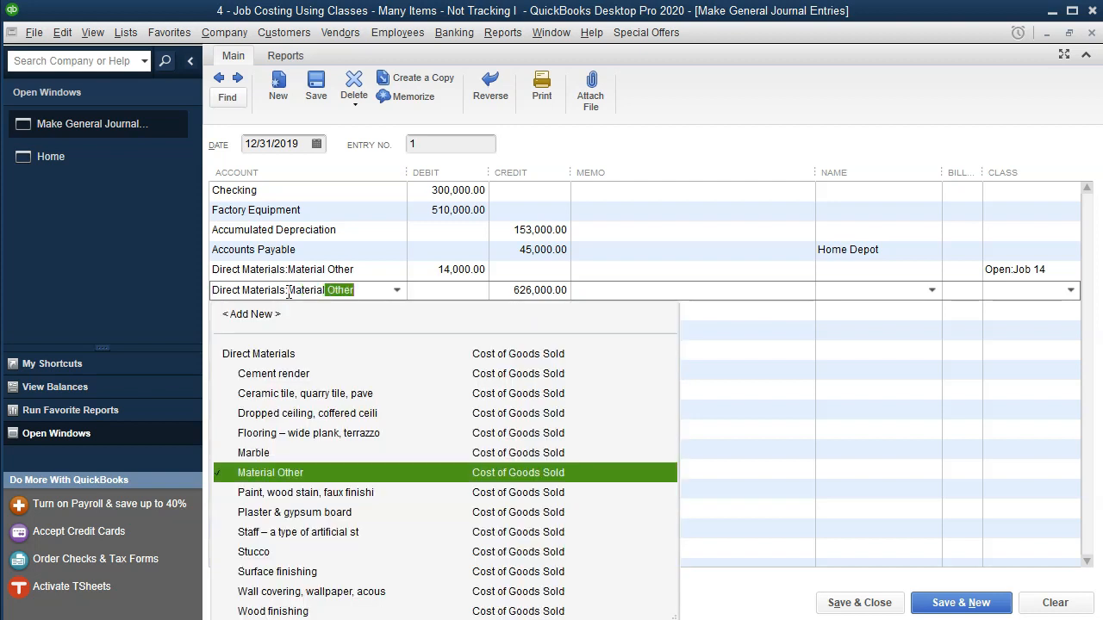
pyautogui.click(309, 470)
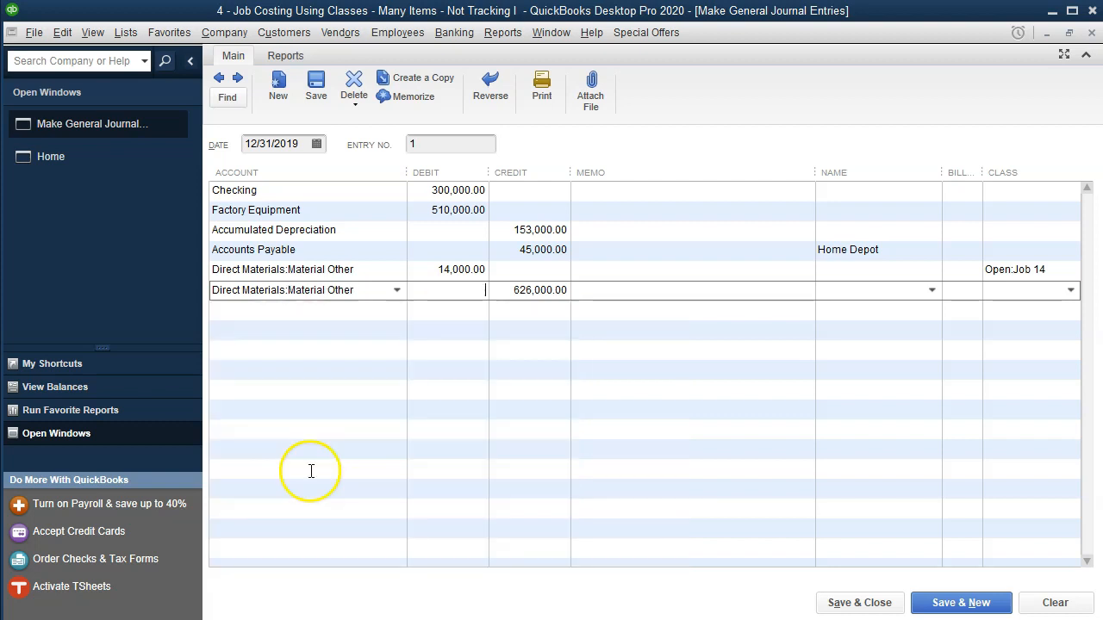
# Look up Job 15's direct materials cost in the Excel workbook and enter an 18,000 debit on the sixth journal line in QuickBooks.
pyautogui.hotkey('alt', 'Tab')
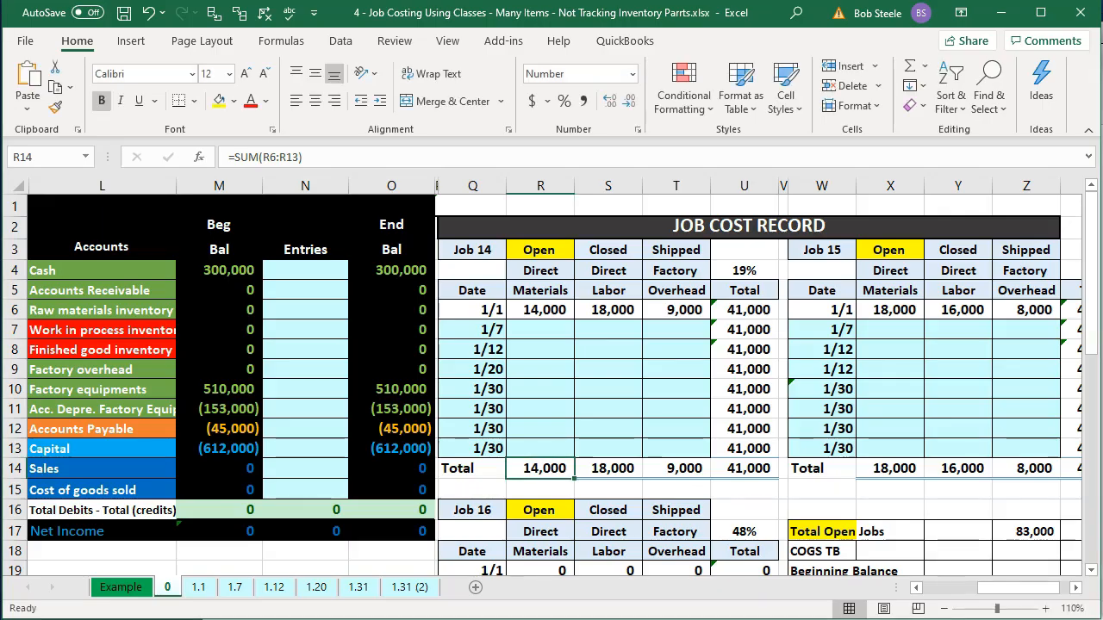
pyautogui.click(901, 318)
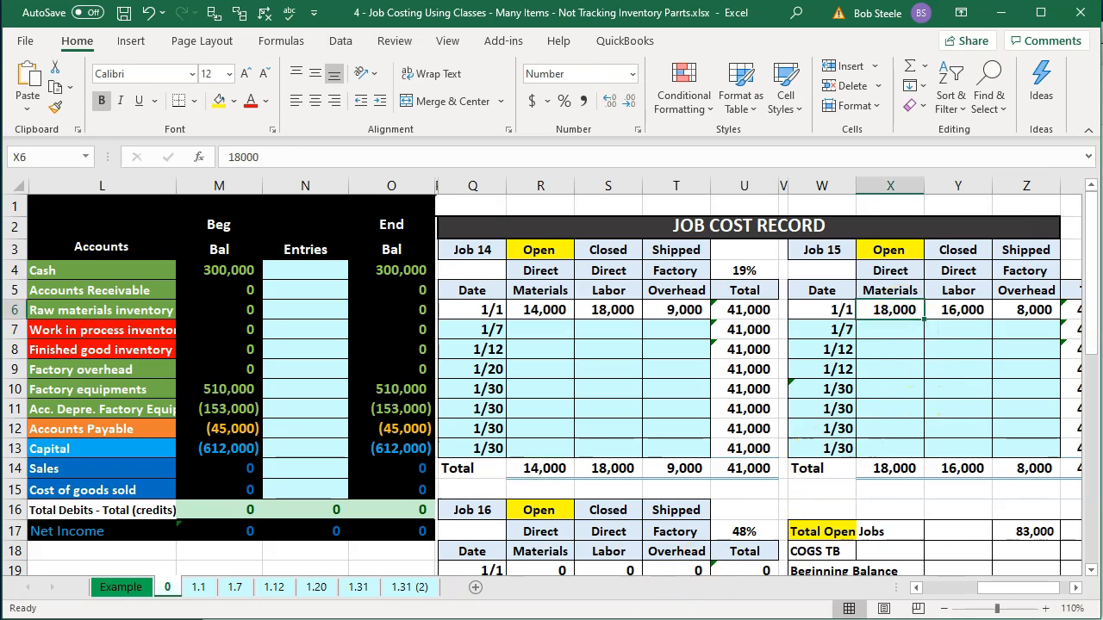
pyautogui.hotkey('alt', 'Tab')
pyautogui.click(443, 292)
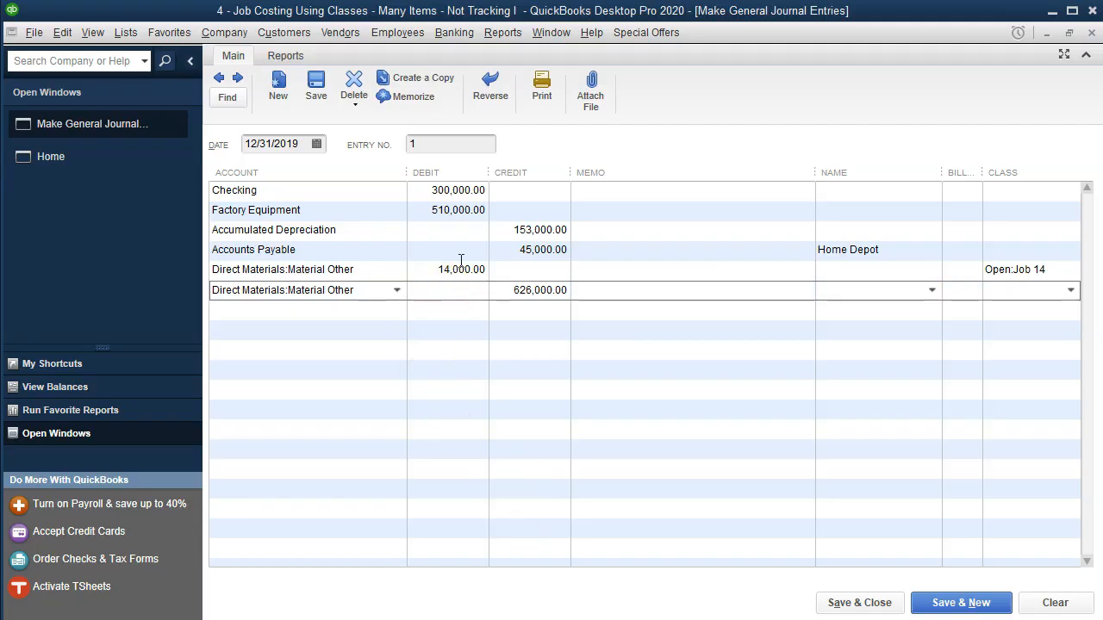
pyautogui.press('Tab')
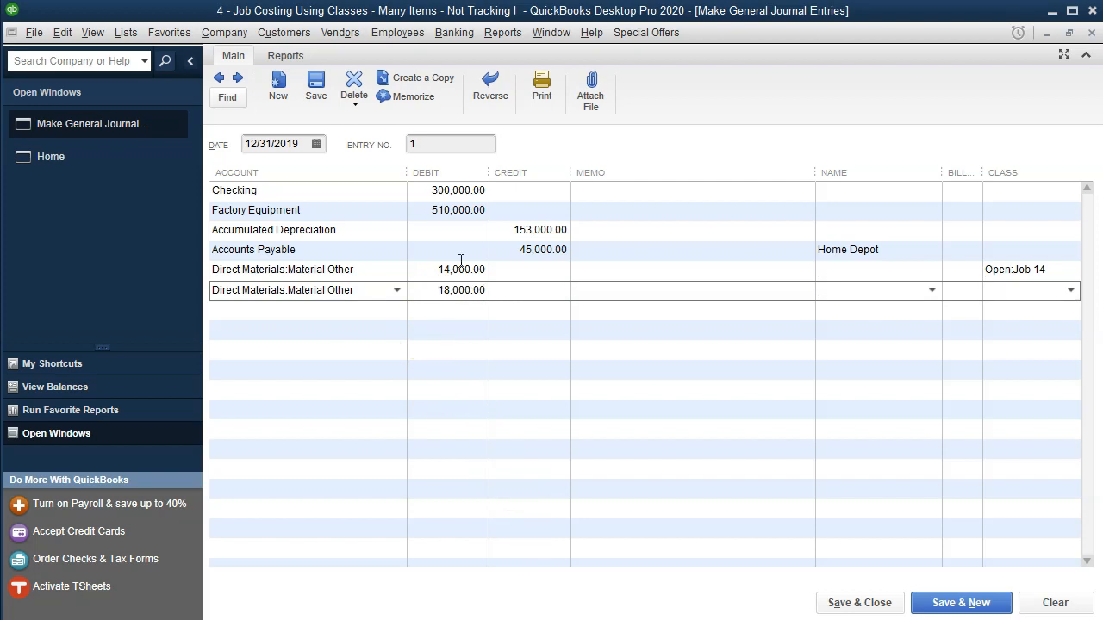
# Assign the class Open:Job 15 to the 18,000 Direct Materials line.
pyautogui.write('15')
pyautogui.press('Down')
pyautogui.press('Down')
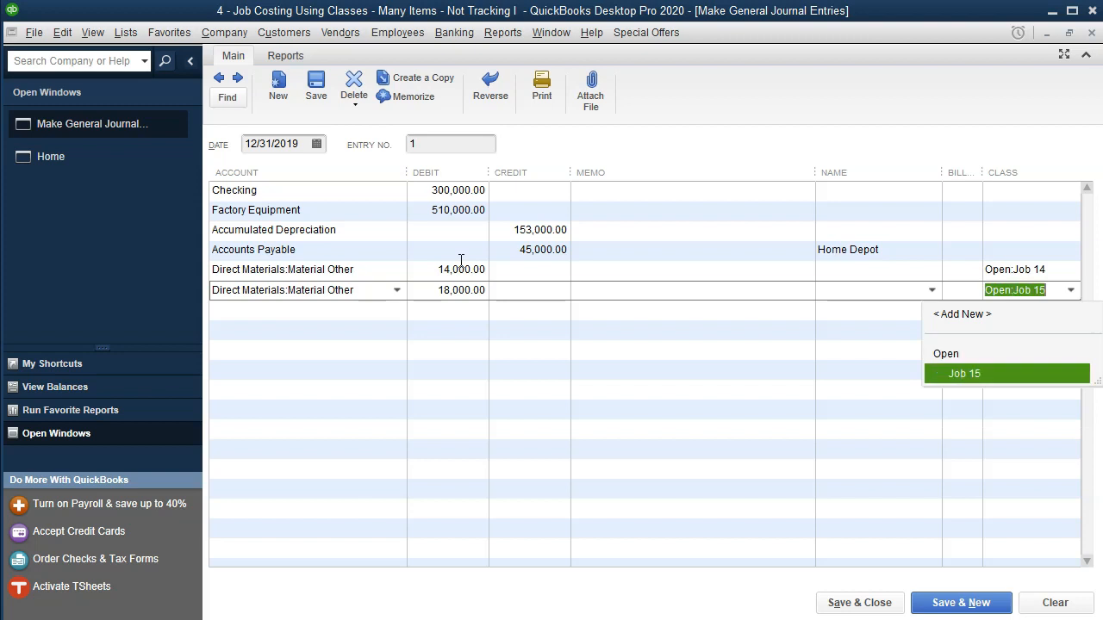
pyautogui.press('Tab')
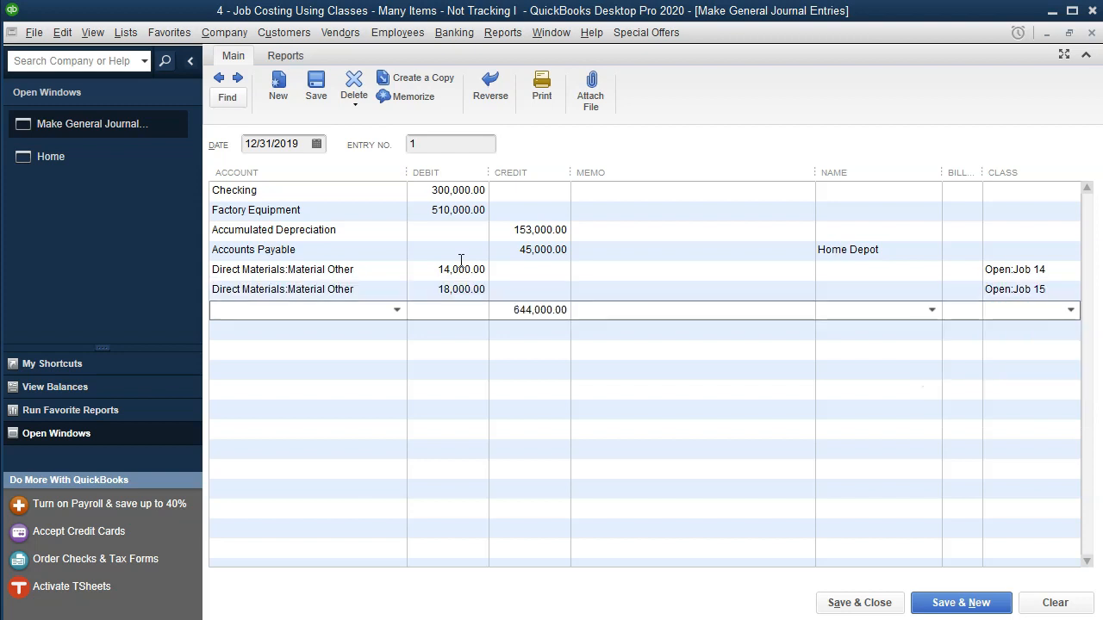
# Enter Direct Materials:Material Other as the account on the seventh journal line.
pyautogui.write('Direct Materials:Material Other')
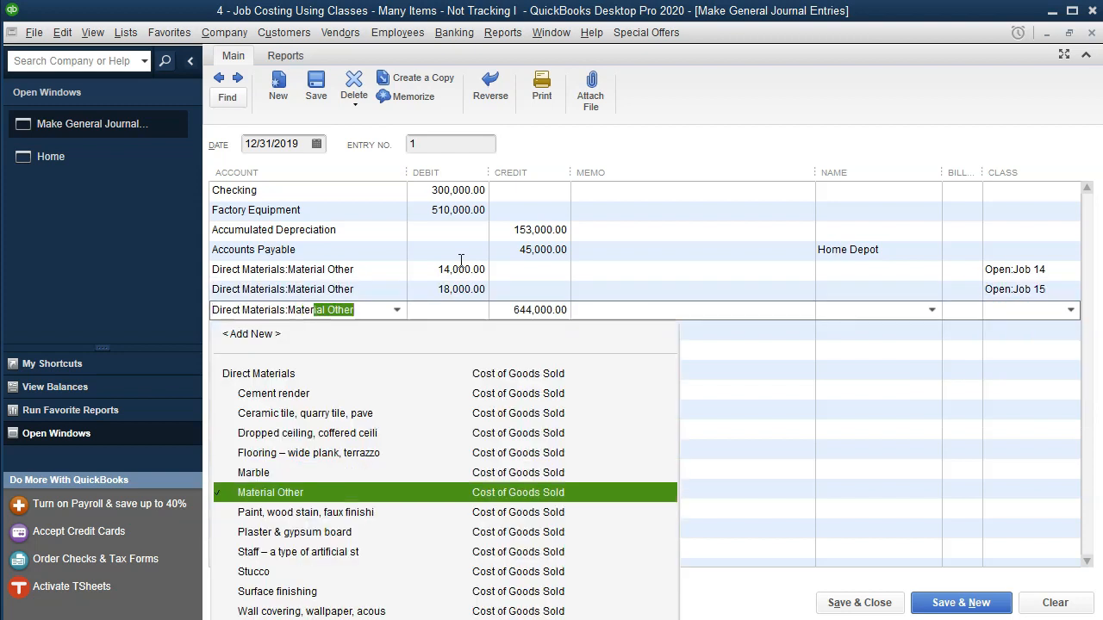
pyautogui.press('Tab')
# Review the job cost records in the Excel workbook, including Job 16 and Job 14's direct labor total, and return to QuickBooks.
pyautogui.hotkey('alt', 'Tab')
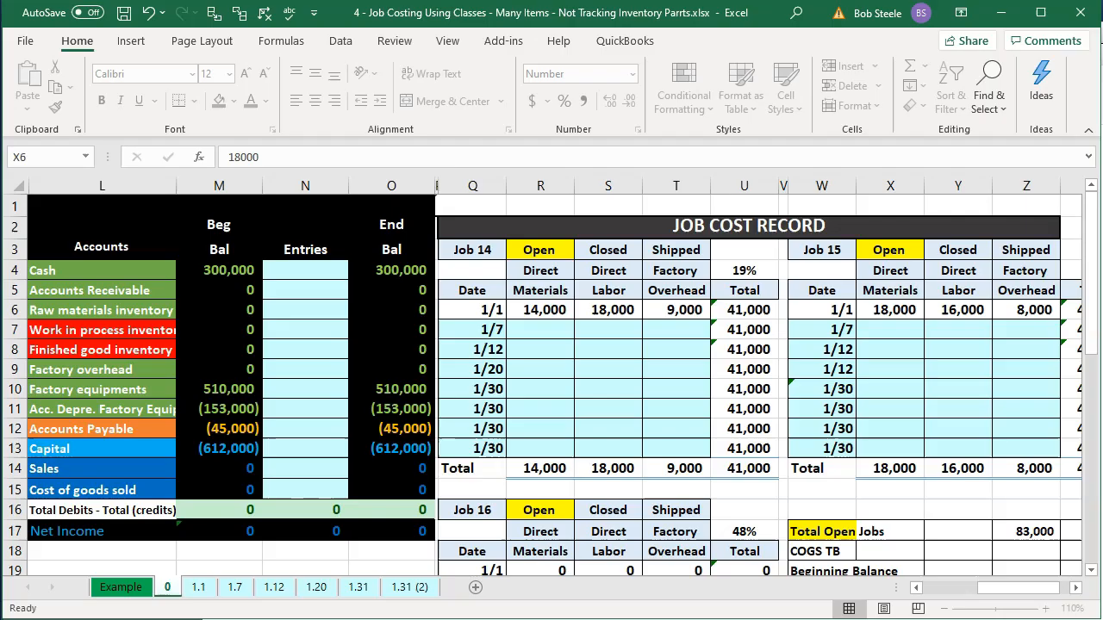
pyautogui.scroll(-1, 729, 490)
pyautogui.scroll(1, 721, 529)
pyautogui.scroll(-1, 724, 492)
pyautogui.scroll(-1, 677, 505)
pyautogui.scroll(2, 684, 499)
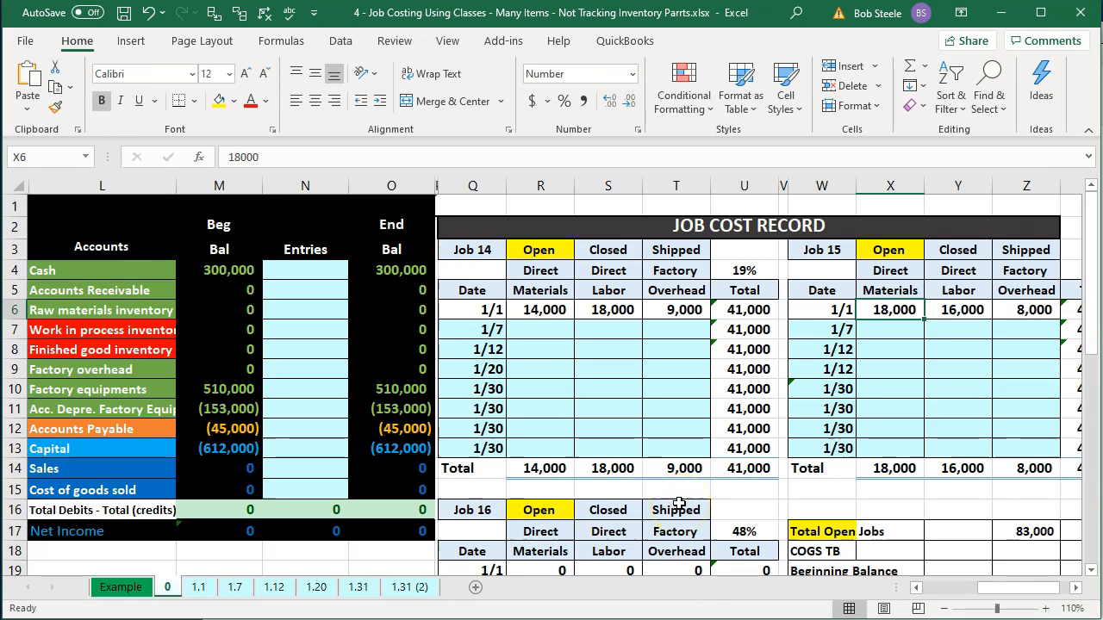
pyautogui.click(616, 467)
pyautogui.click(522, 615)
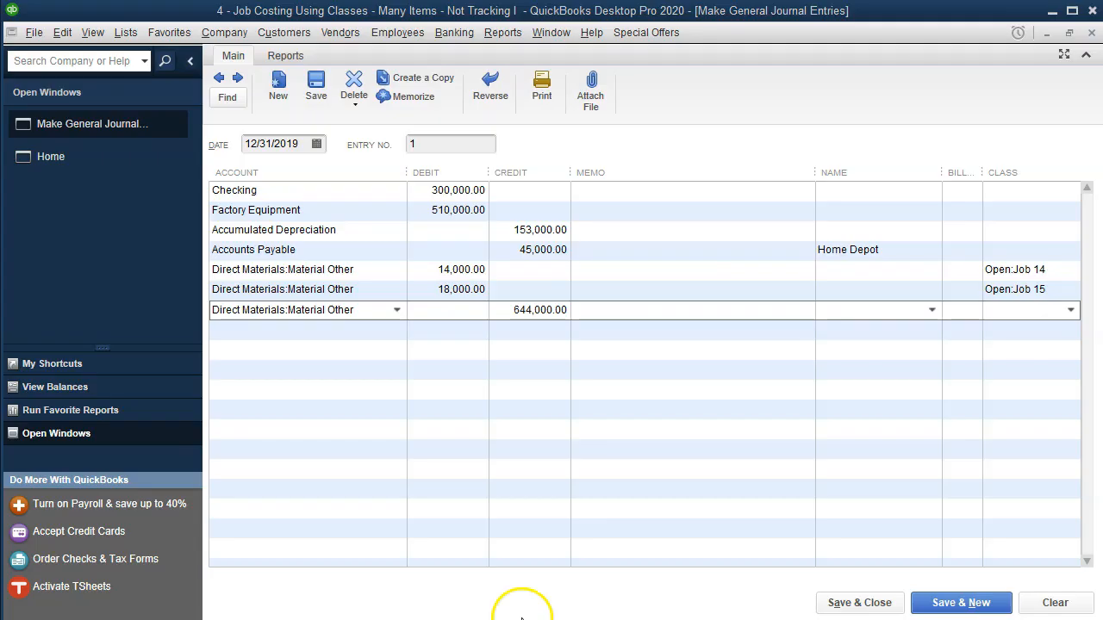
# Replace the account on the seventh journal line with Direct Labor - Other.
pyautogui.click(365, 327)
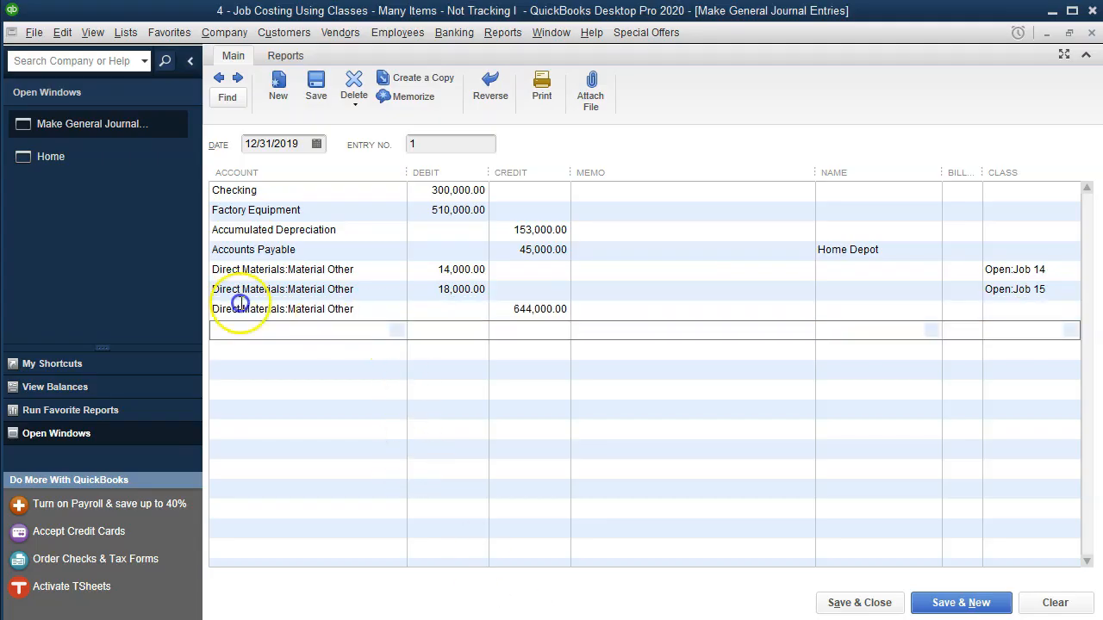
pyautogui.click(365, 308)
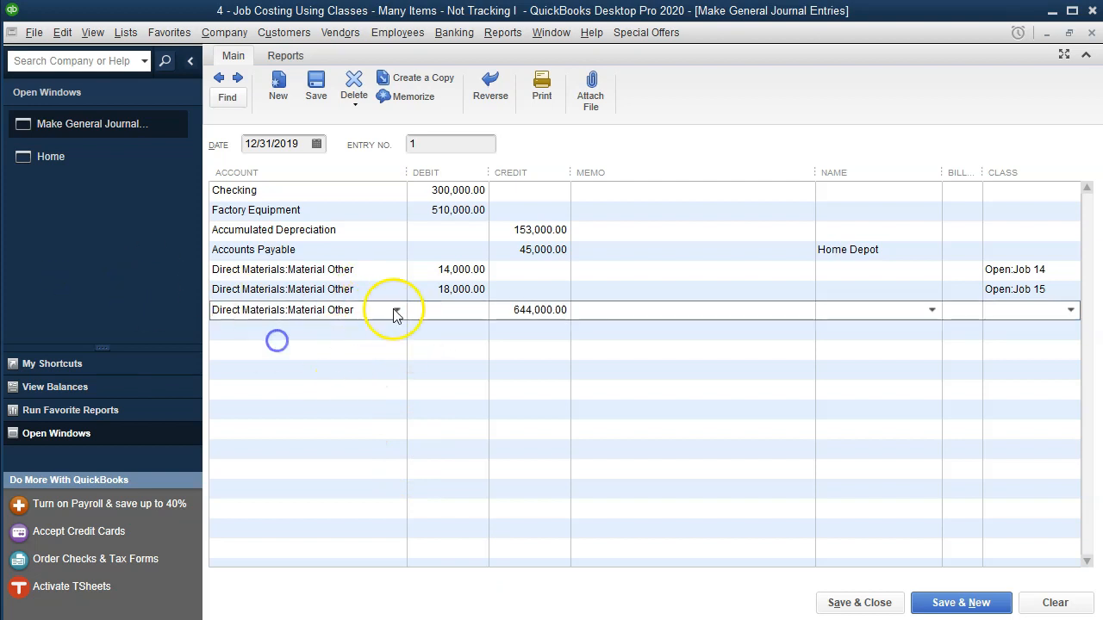
pyautogui.moveTo(369, 306); pyautogui.dragTo(209, 283)
pyautogui.write('dir')
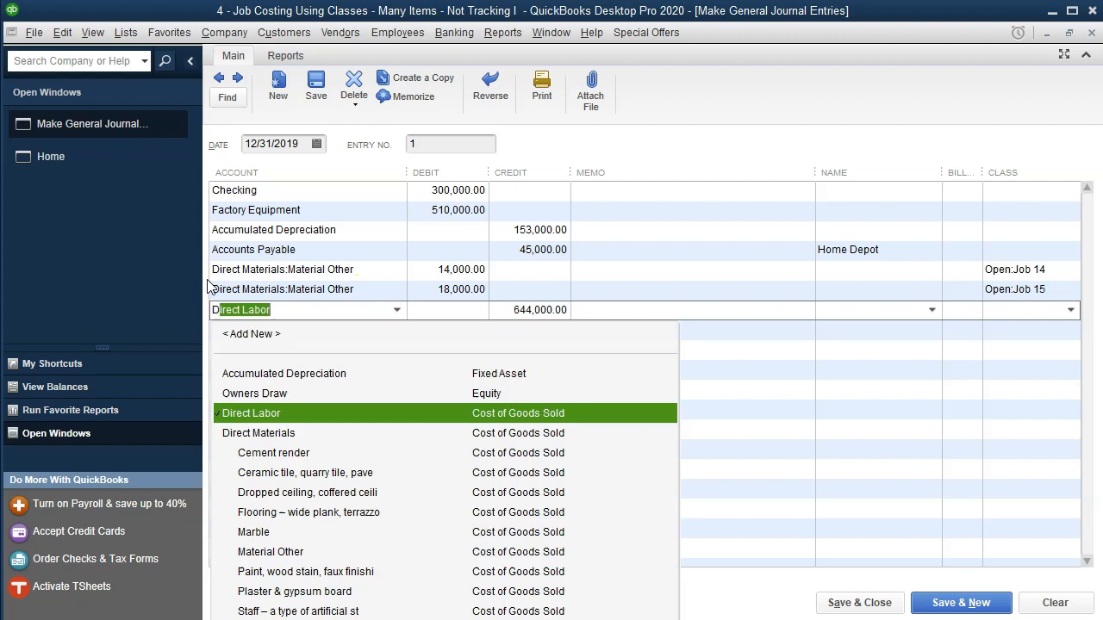
pyautogui.write('ect Labor')
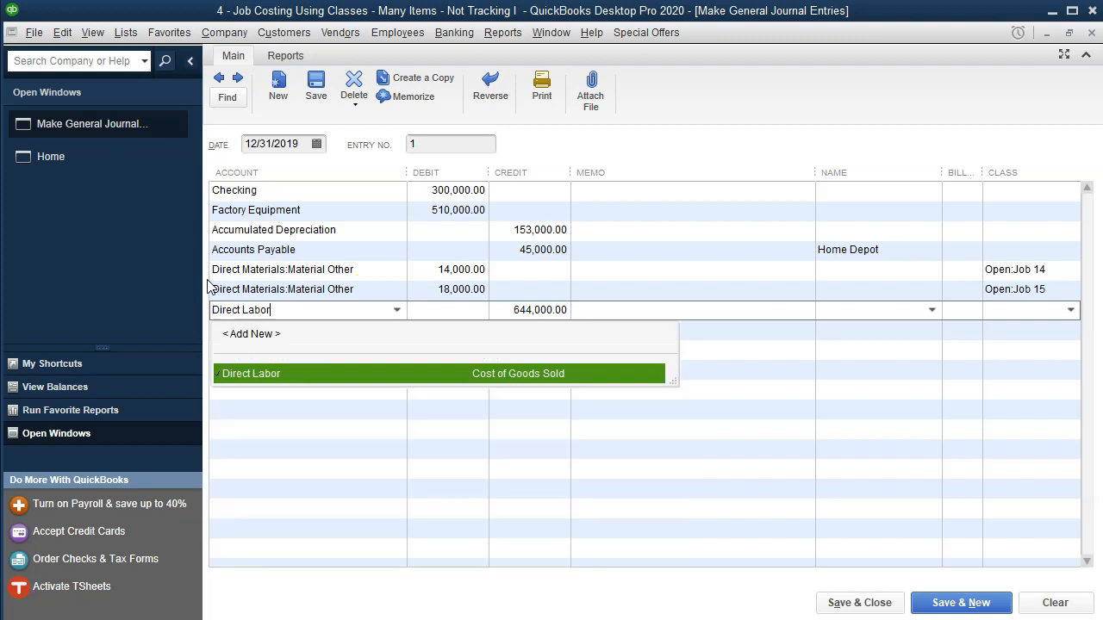
pyautogui.write(' - Other')
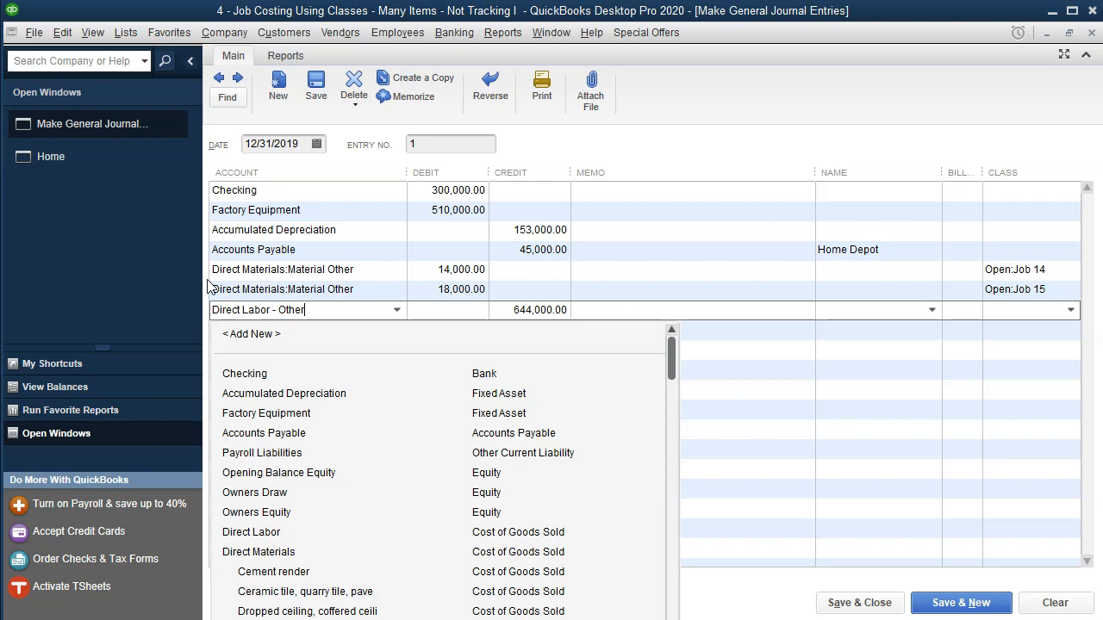
pyautogui.press('Tab')
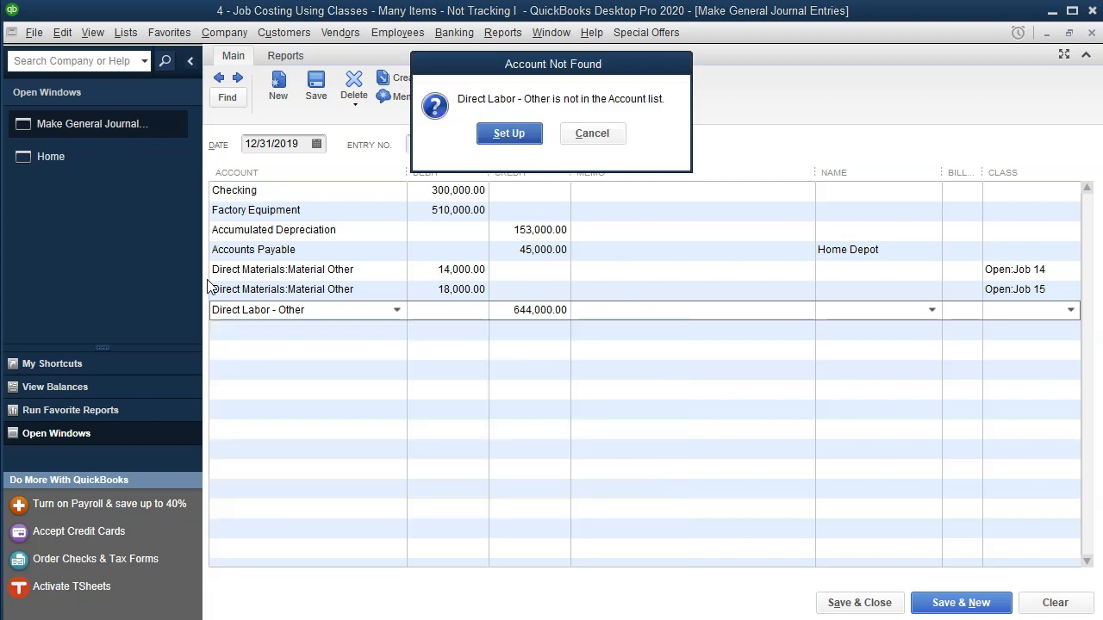
# Set up Direct Labor - Other as a Cost of Goods Sold account, make it a subaccount of Direct Labor, and save it.
pyautogui.click(527, 141)
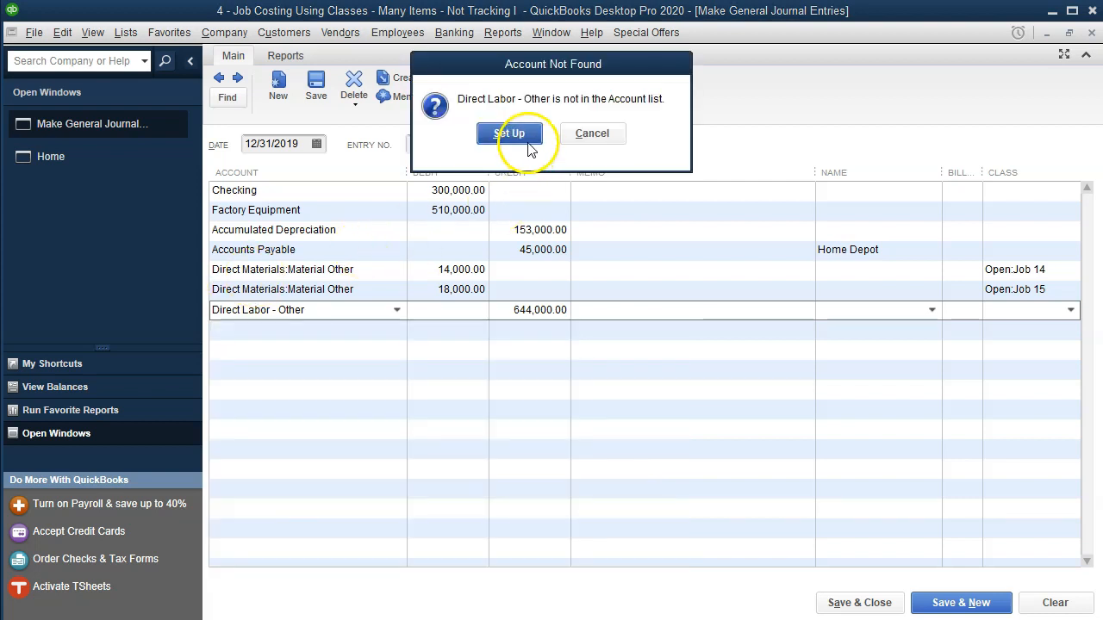
pyautogui.click(621, 400)
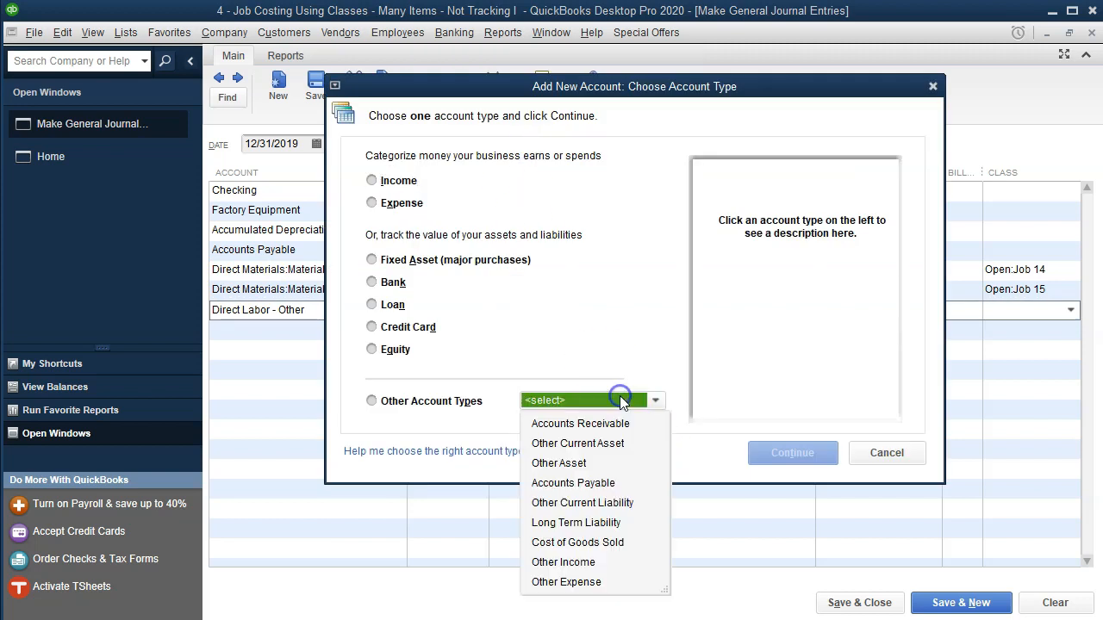
pyautogui.click(575, 541)
pyautogui.click(792, 453)
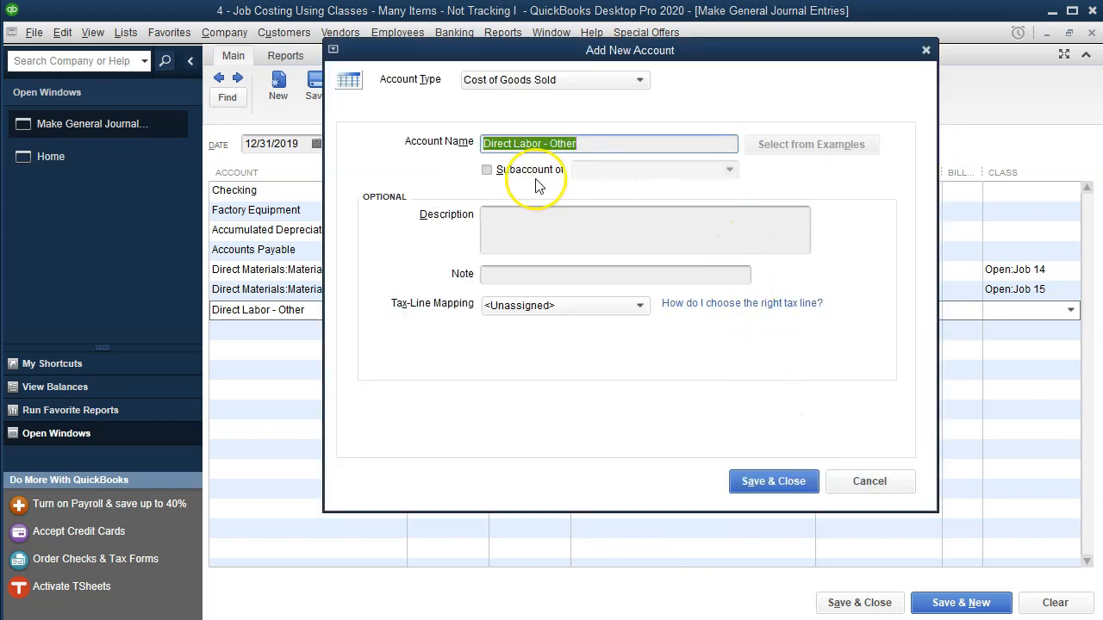
pyautogui.click(487, 170)
pyautogui.click(729, 170)
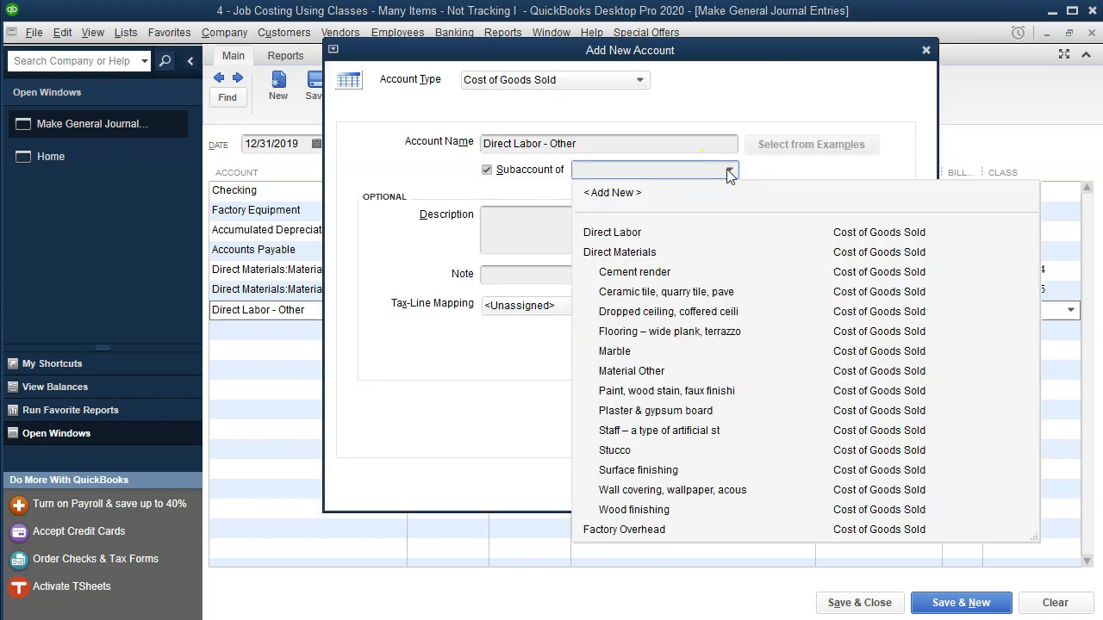
pyautogui.click(645, 233)
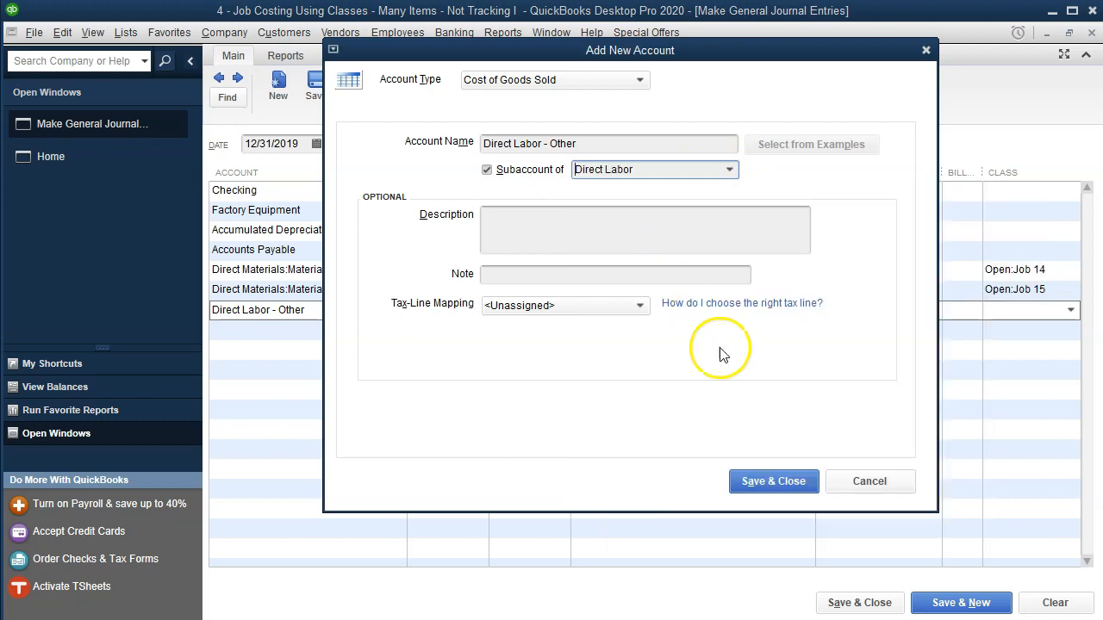
pyautogui.click(749, 480)
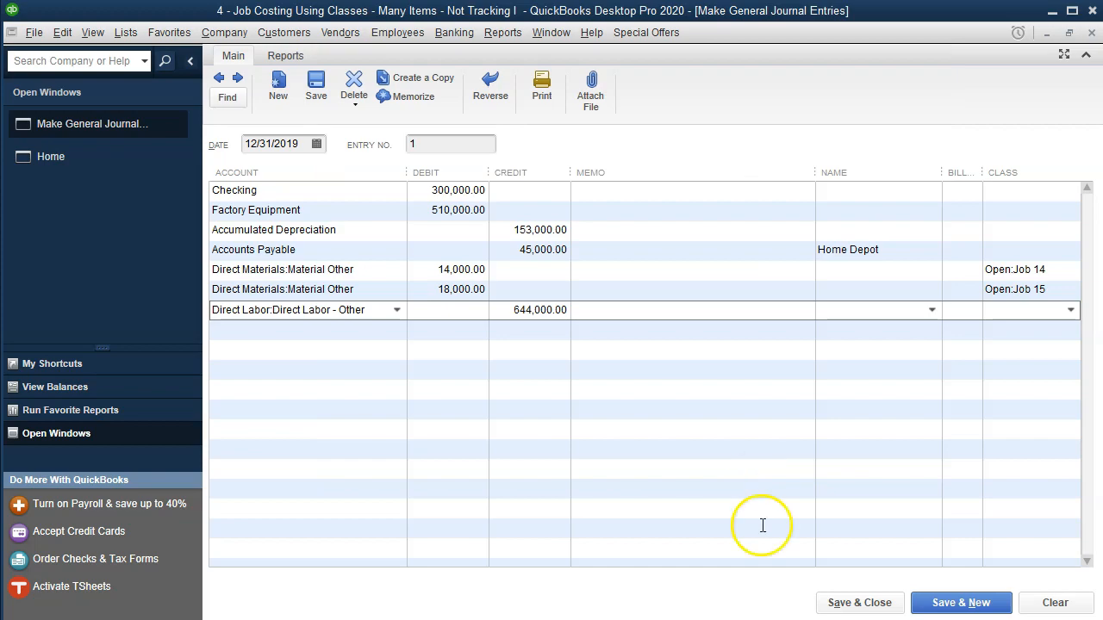
# Look up Job 14's direct labor cost in the Excel workbook and enter an 18,000 debit on the seventh journal line in QuickBooks.
pyautogui.click(586, 618)
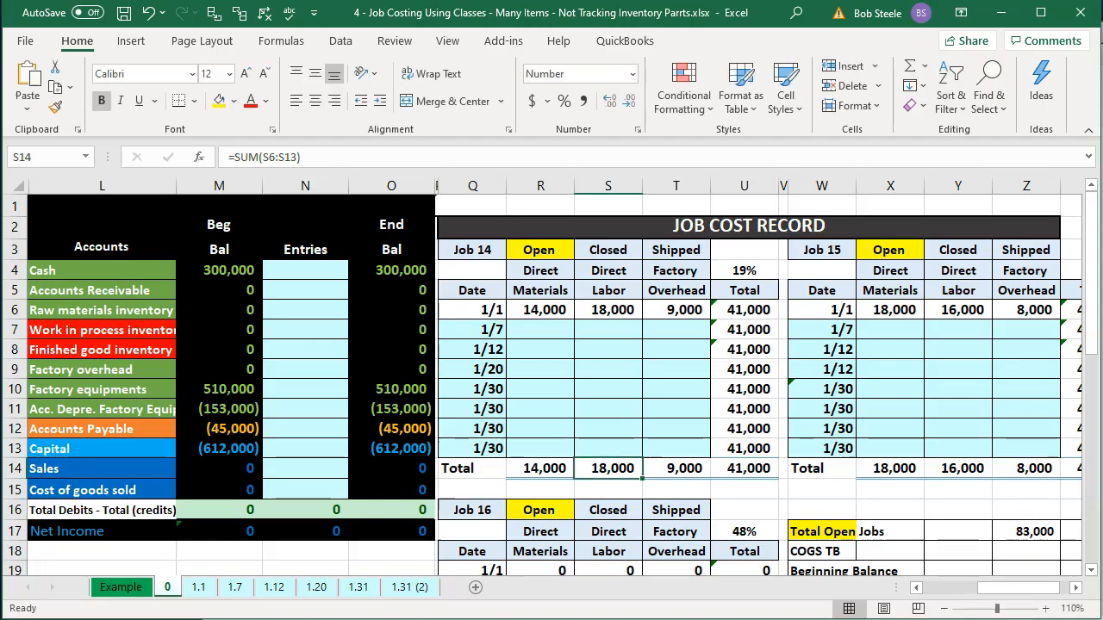
pyautogui.click(622, 317)
pyautogui.click(586, 618)
pyautogui.click(480, 310)
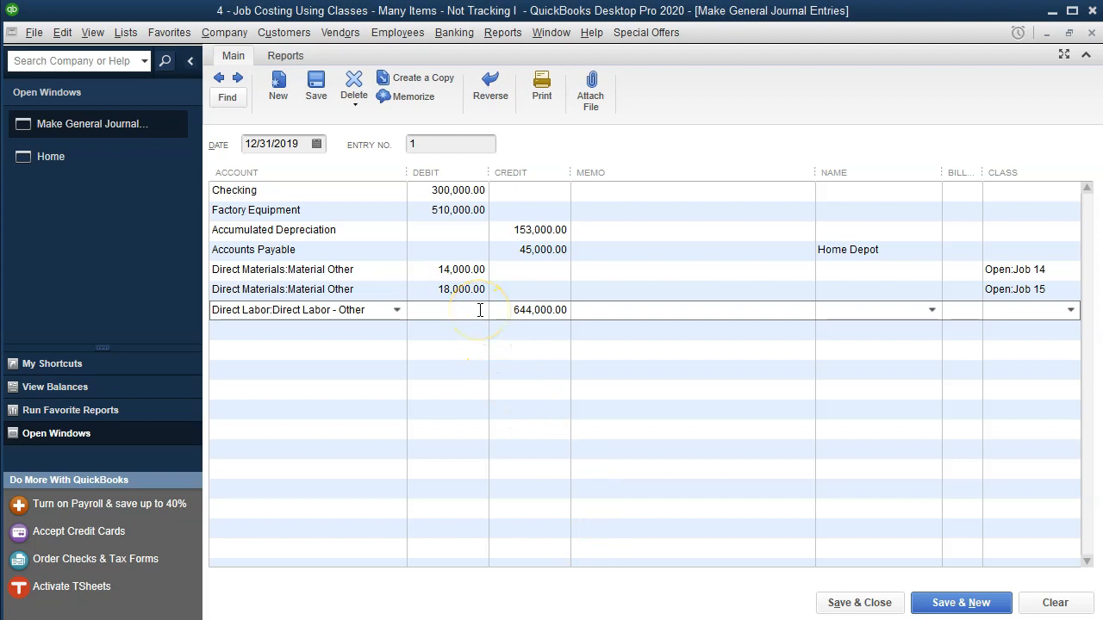
pyautogui.write('18000')
pyautogui.press('Tab')
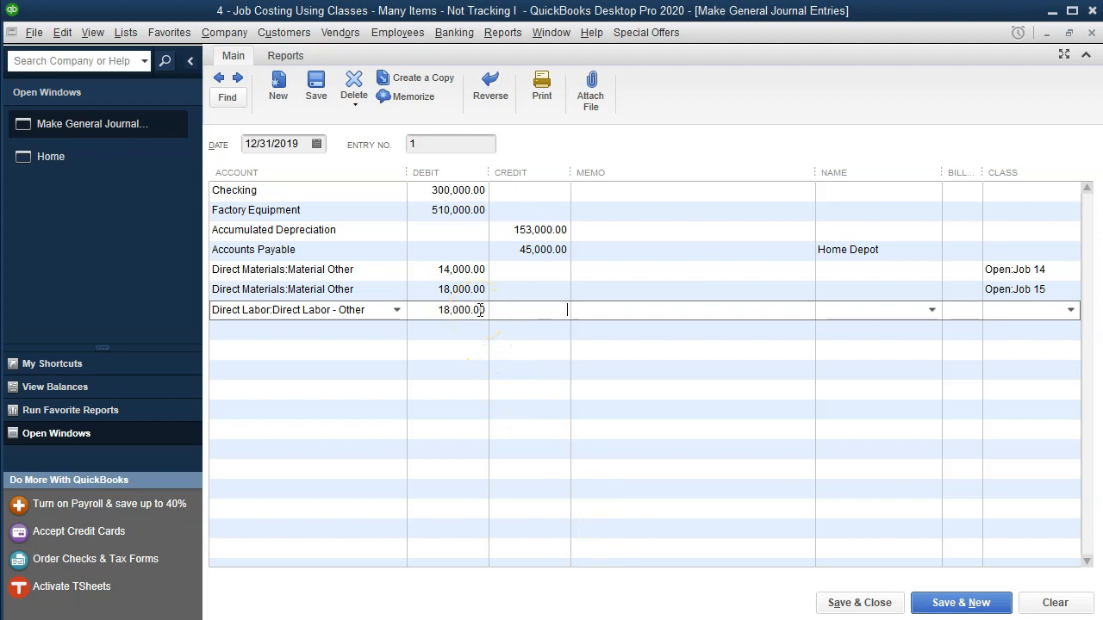
# Assign the class Open:Job 14 to the 18,000 Direct Labor line.
pyautogui.press('Tab')
pyautogui.press('Tab')
pyautogui.write('14')
pyautogui.press('Down')
pyautogui.press('Tab')
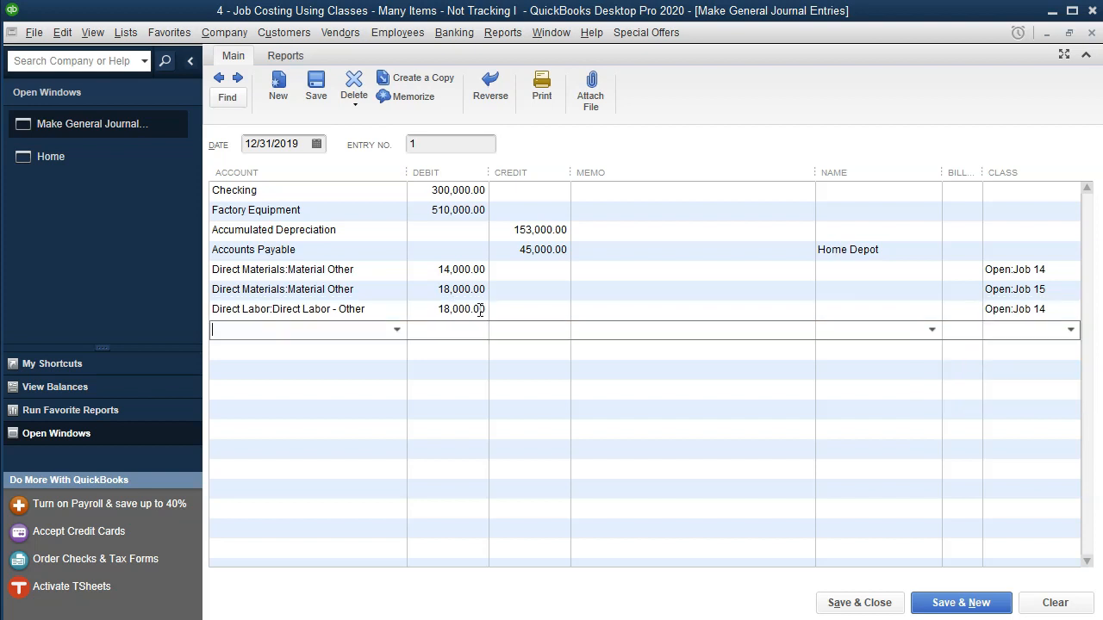
# Choose Direct Labor:Direct Labor - Other as the account on the eighth journal line.
pyautogui.write('Direct Labor')
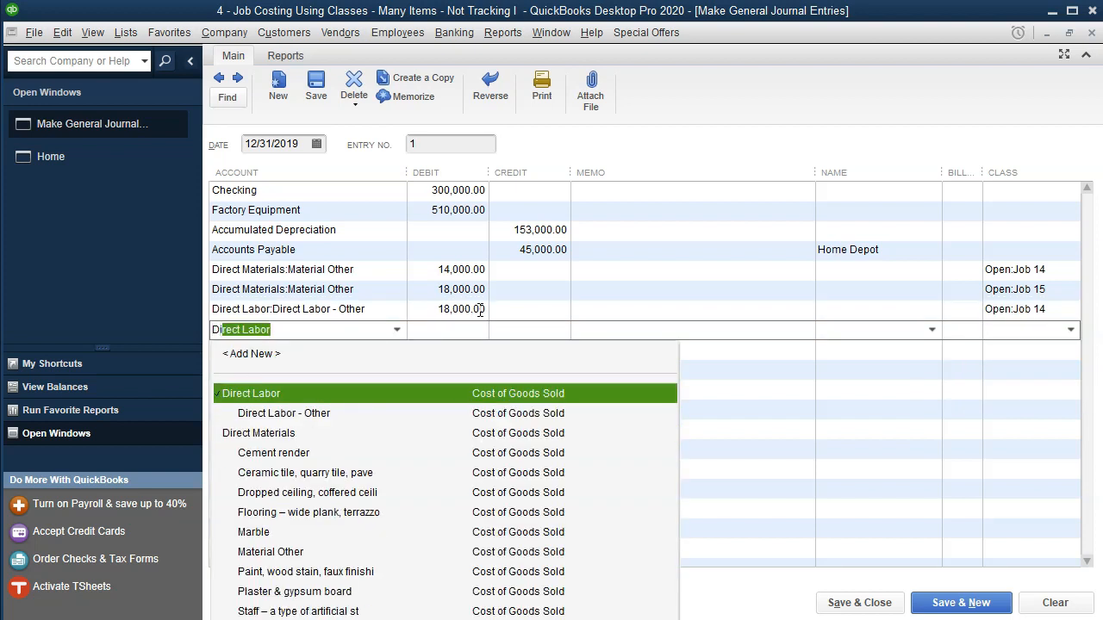
pyautogui.press('Down')
pyautogui.press('Tab')
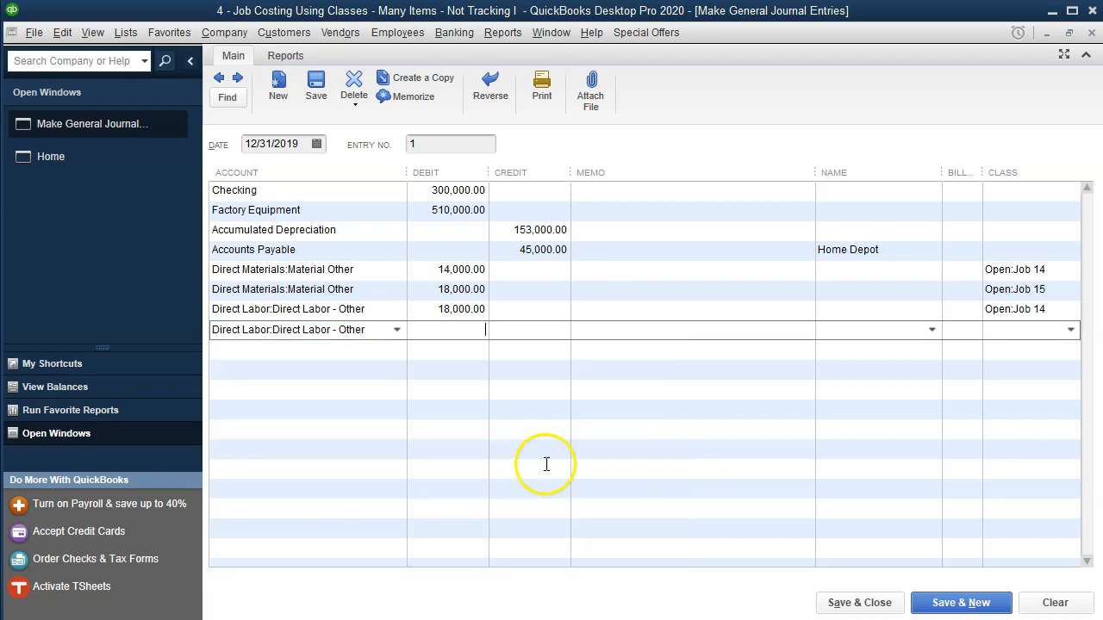
# Look up Job 15's direct labor cost in the Excel workbook and enter a 160,000 debit on the eighth journal line in QuickBooks.
pyautogui.hotkey('alt', 'Tab')
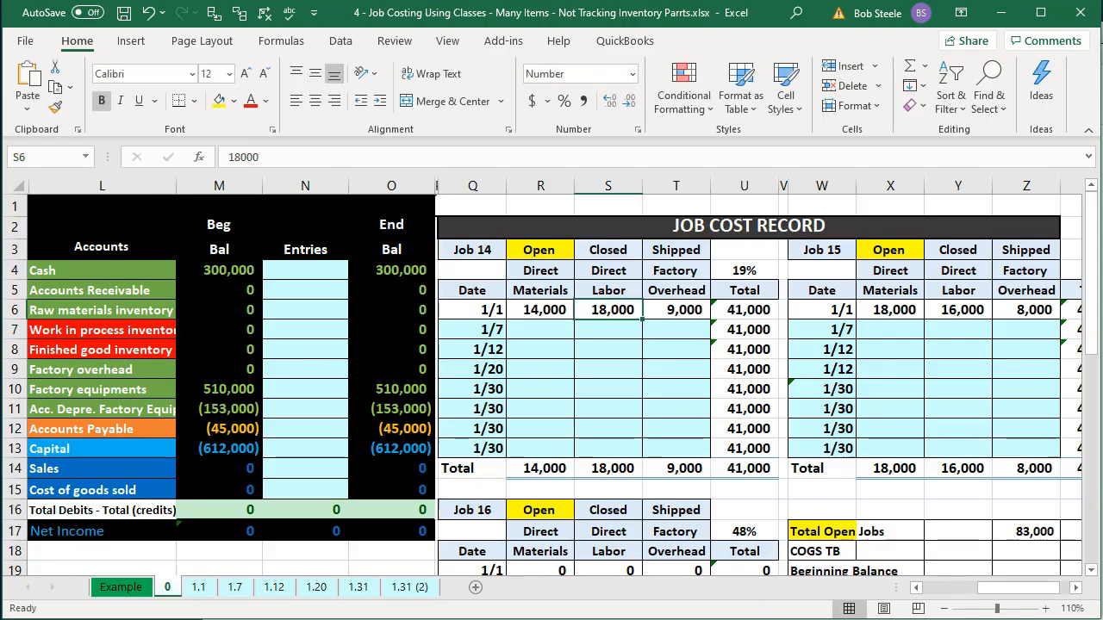
pyautogui.click(977, 470)
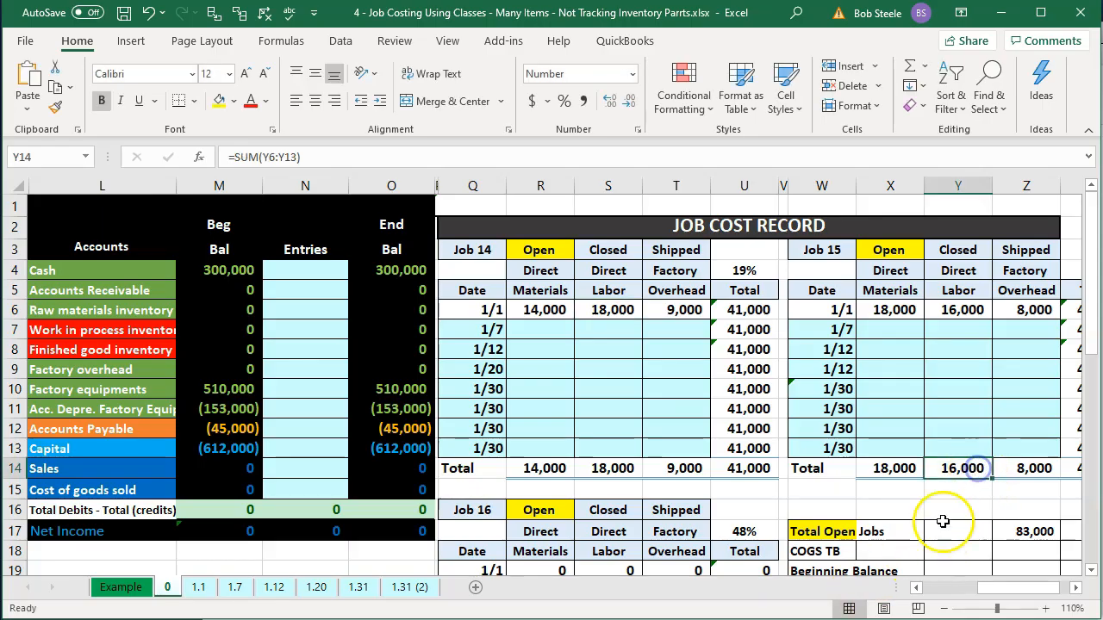
pyautogui.click(968, 310)
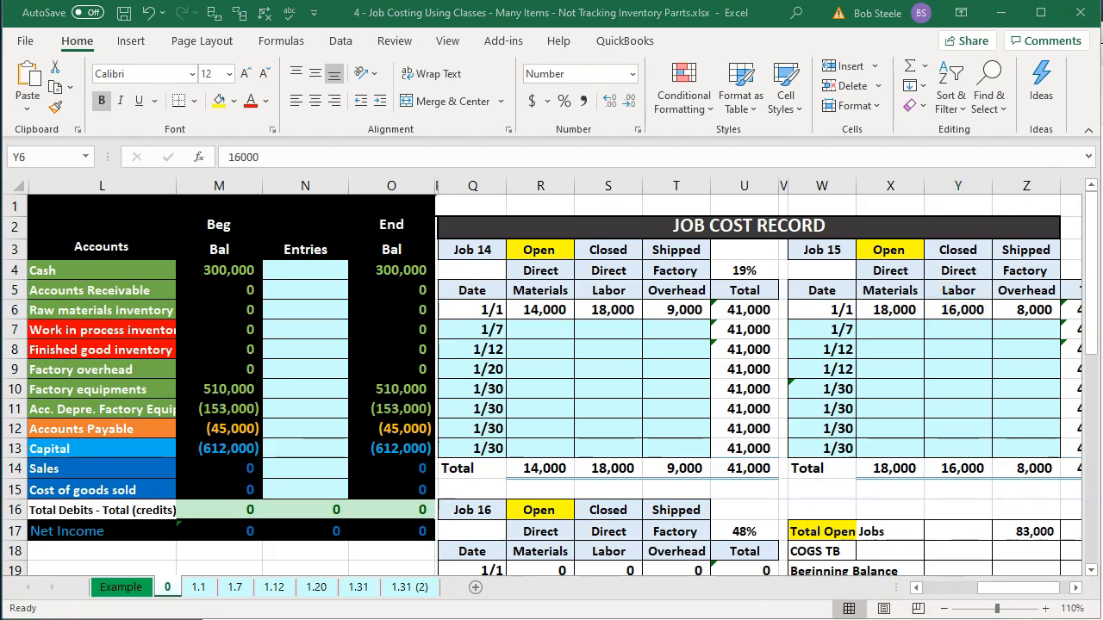
pyautogui.hotkey('alt', 'Tab')
pyautogui.write('16000')
# Assign the class Open:Job 15 to the second Direct Labor line.
pyautogui.press('Tab')
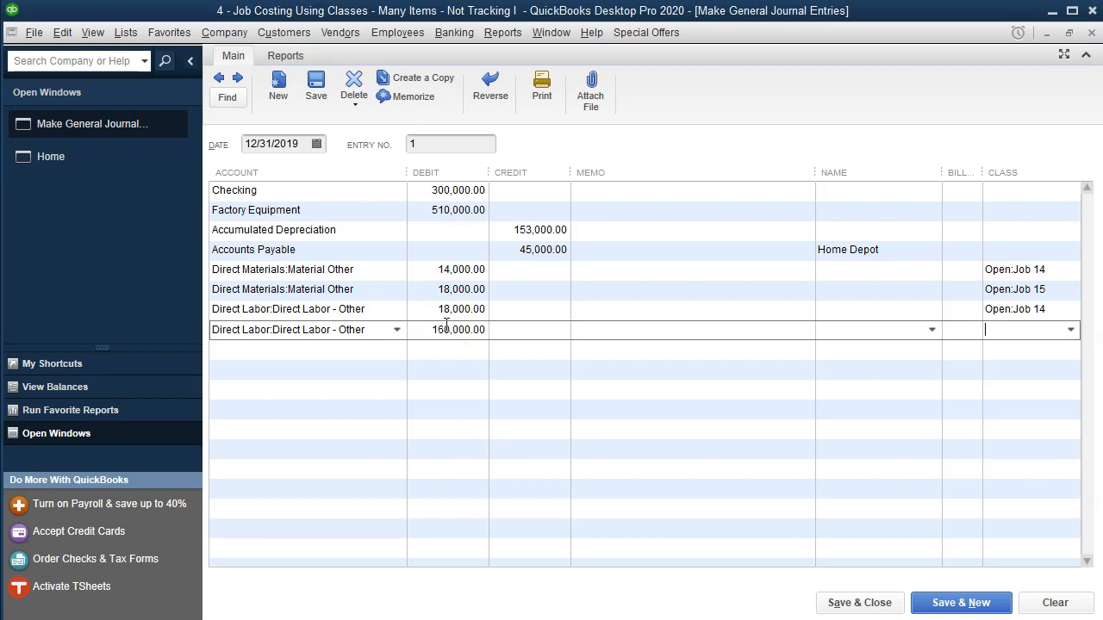
pyautogui.write('15')
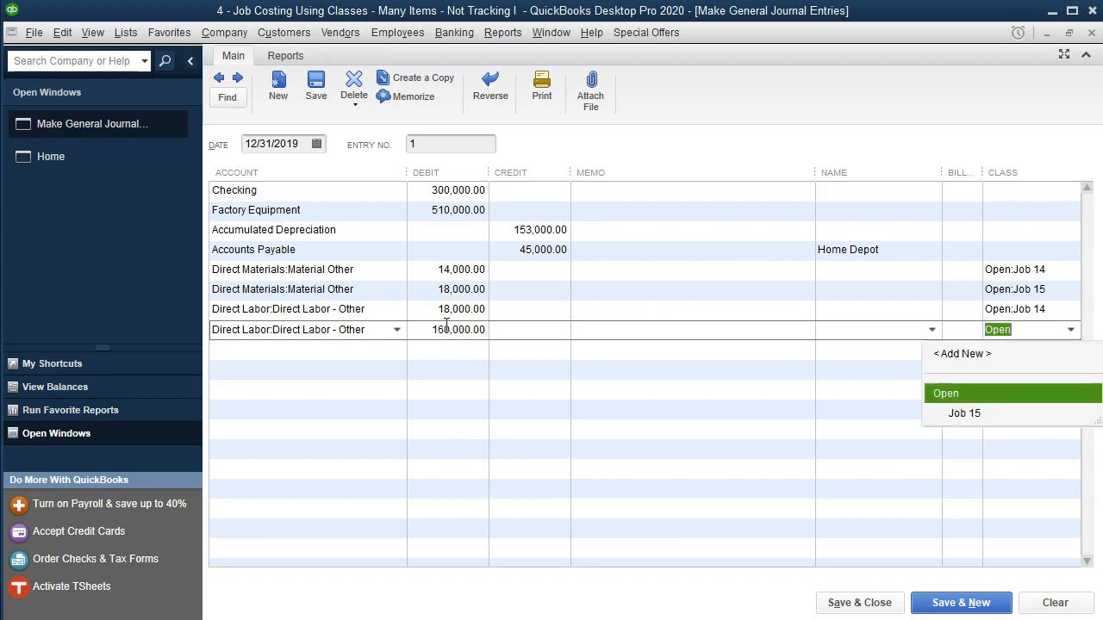
pyautogui.press('Tab')
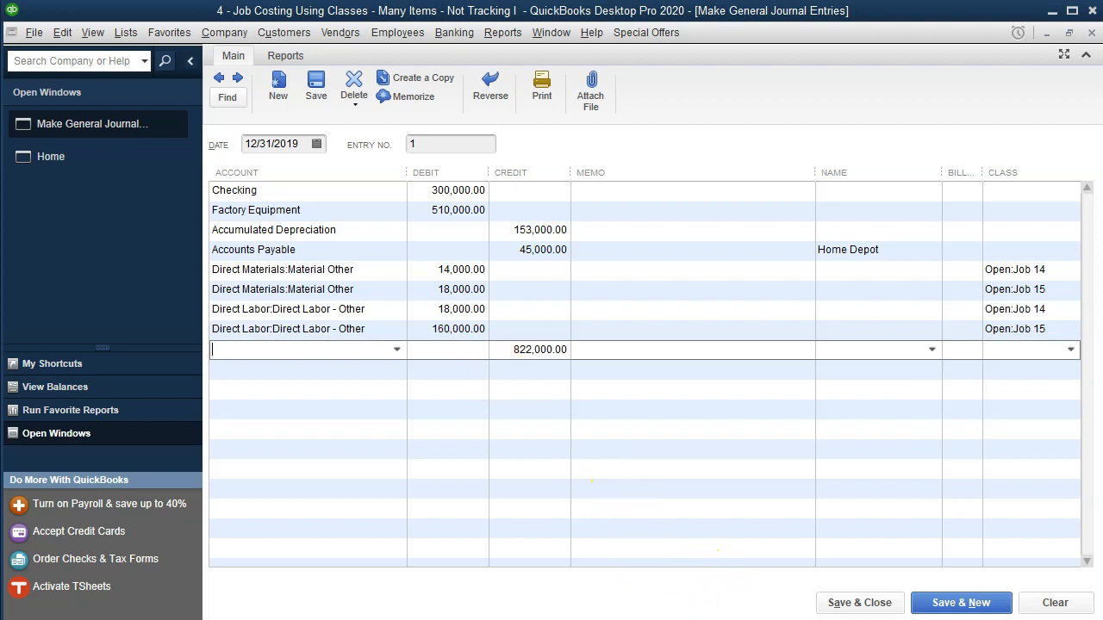
# Look up Job 14's factory overhead in the Excel workbook and enter Overhead - Other as the account on the ninth journal line in QuickBooks.
pyautogui.hotkey('alt', 'Tab')
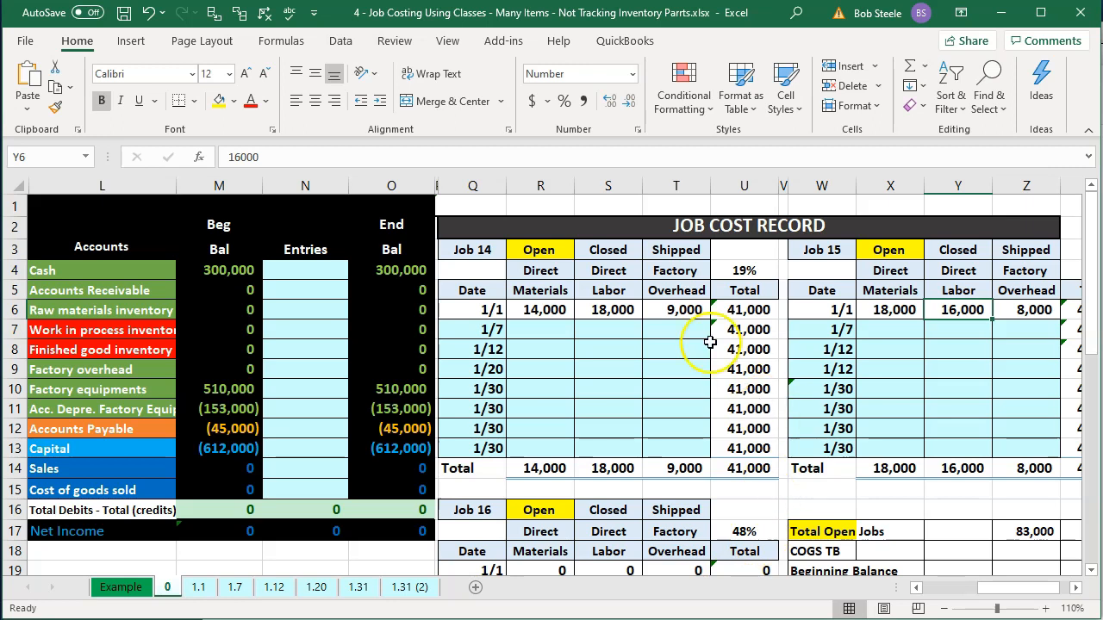
pyautogui.click(689, 310)
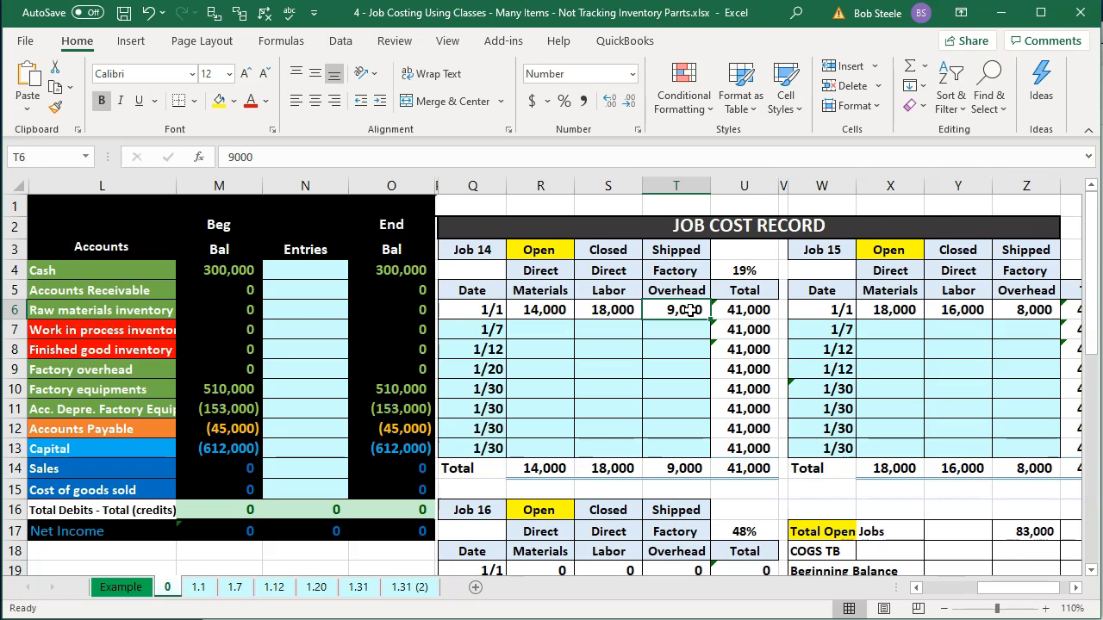
pyautogui.hotkey('alt', 'Tab')
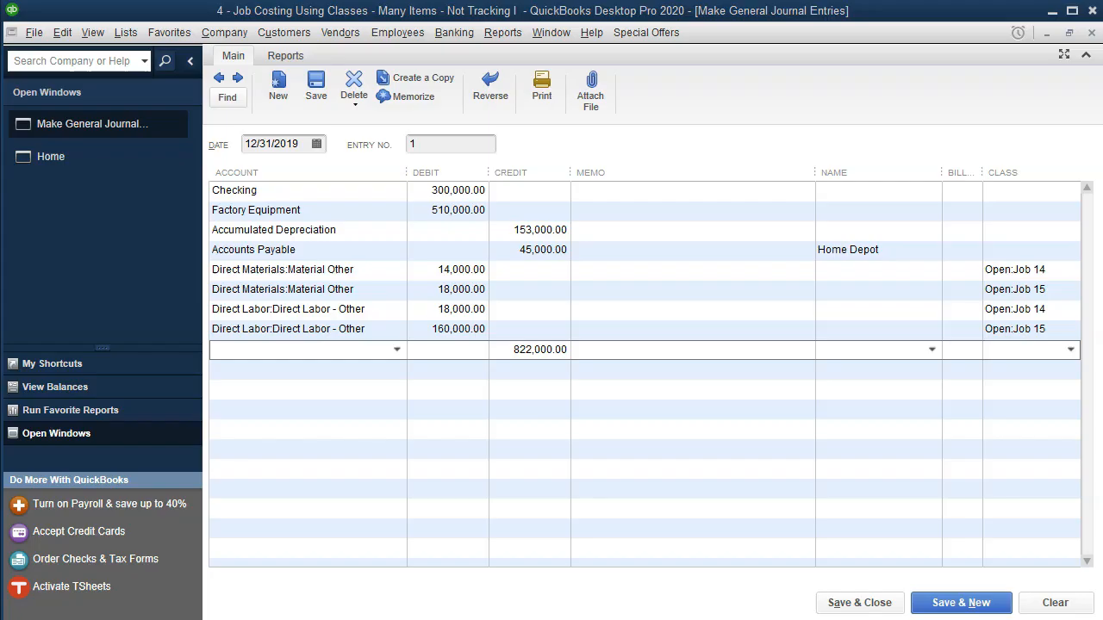
pyautogui.click(267, 355)
pyautogui.write('overhead')
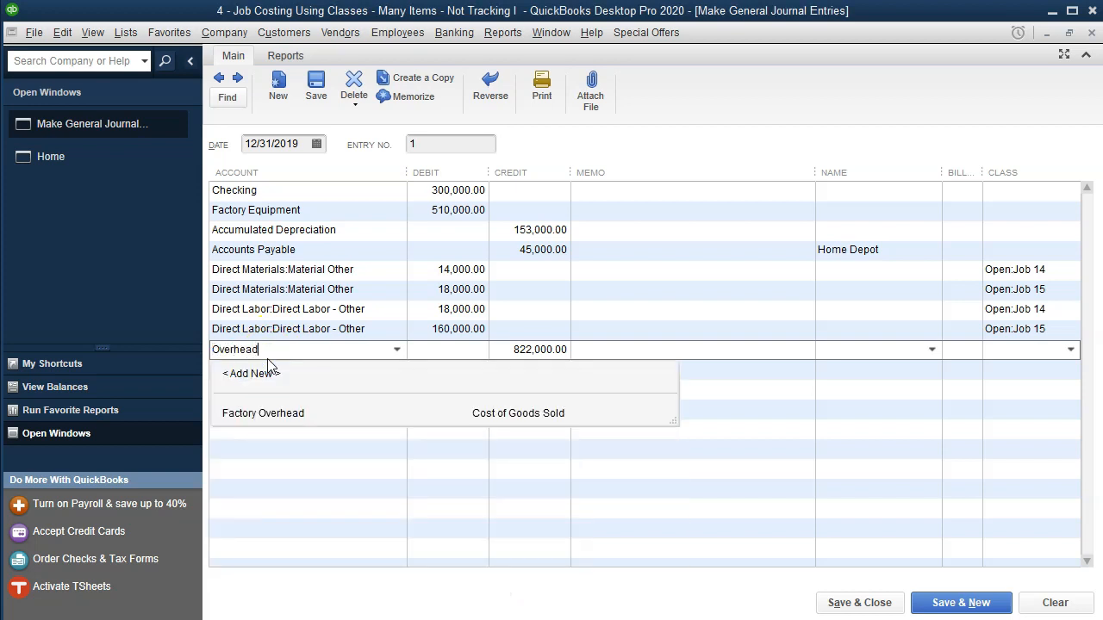
pyautogui.write(' - Other')
pyautogui.press('Tab')
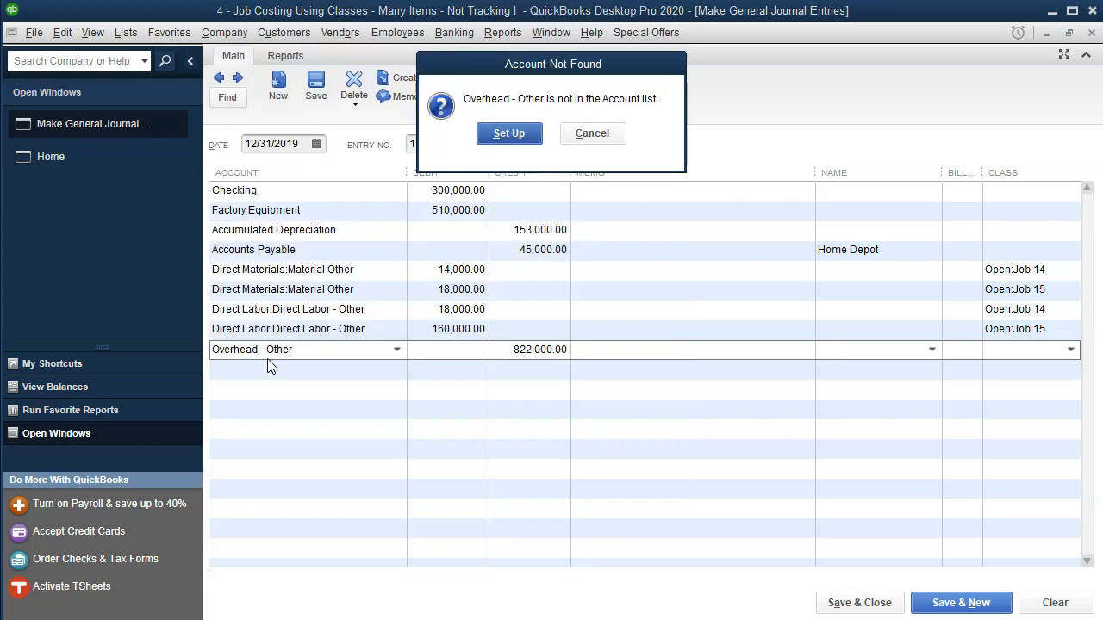
# Set up Overhead - Other as a Cost of Goods Sold account that is a subaccount of Factory Overhead.
pyautogui.press('Return')
pyautogui.click(635, 397)
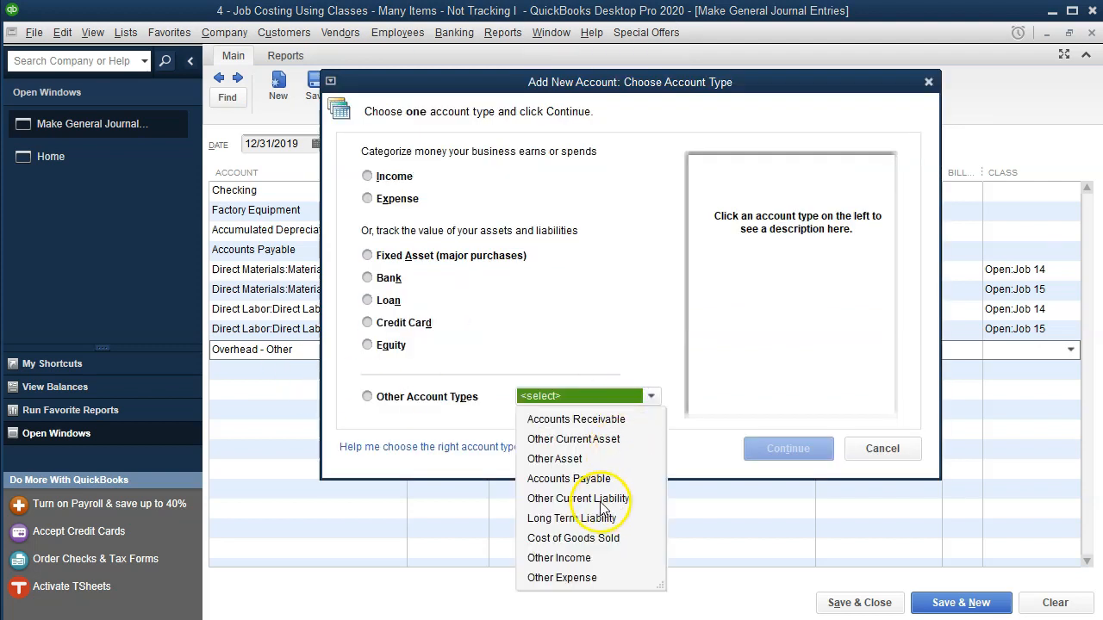
pyautogui.click(573, 538)
pyautogui.click(778, 447)
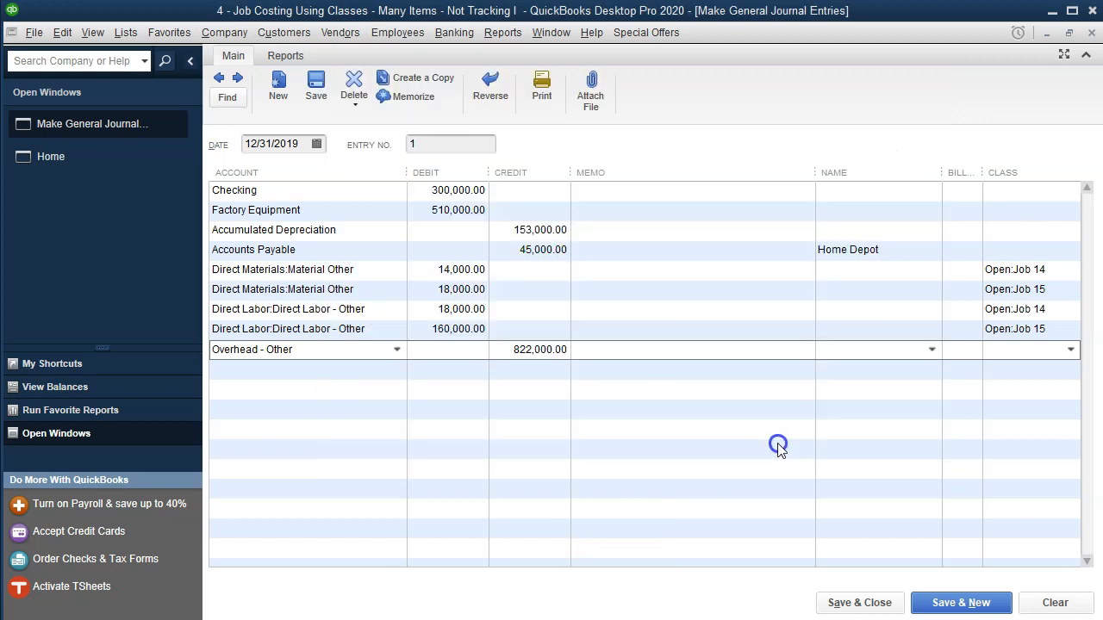
pyautogui.click(501, 166)
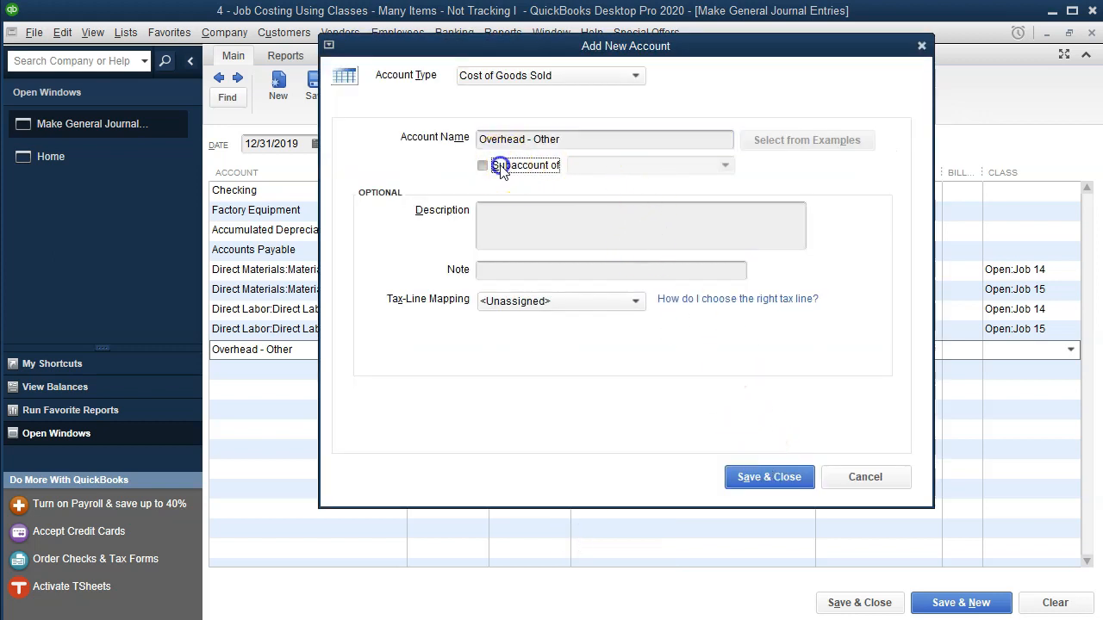
pyautogui.click(722, 164)
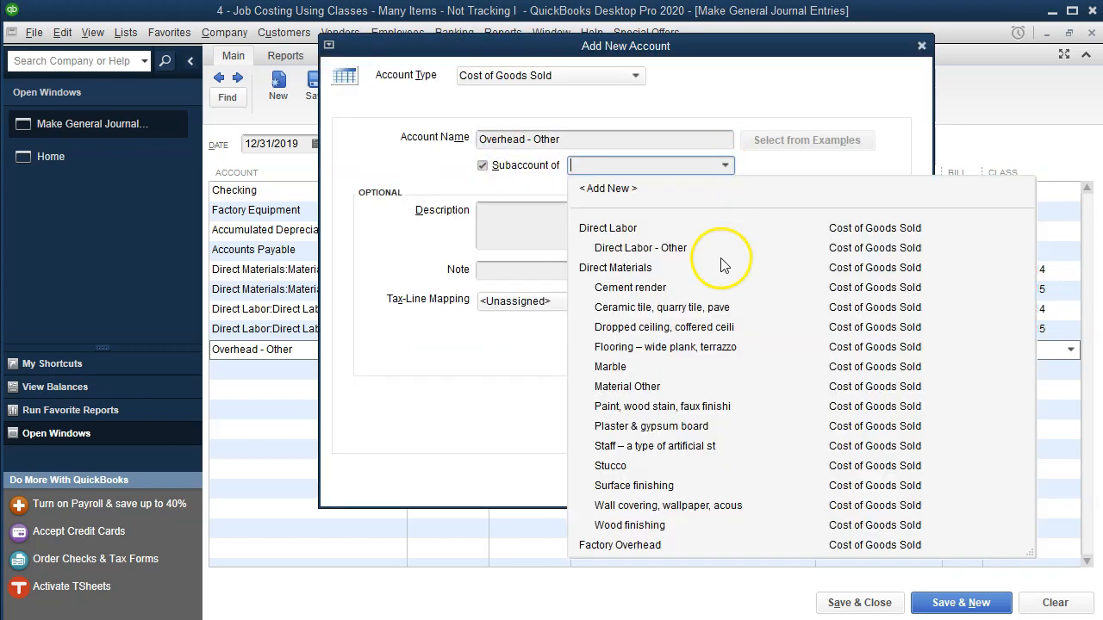
pyautogui.click(647, 546)
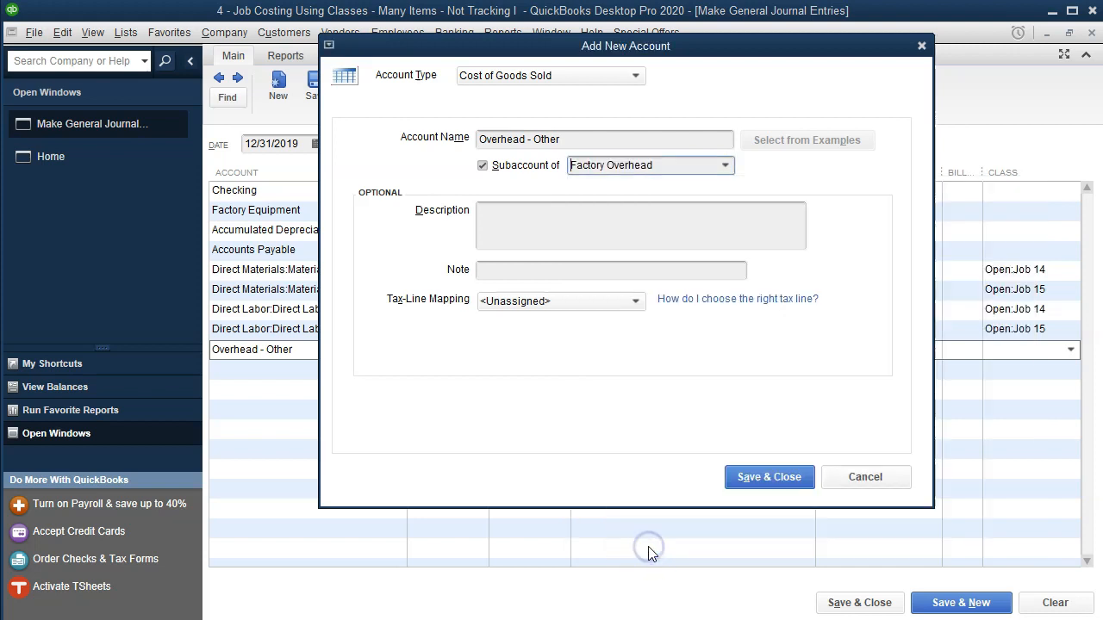
pyautogui.click(760, 478)
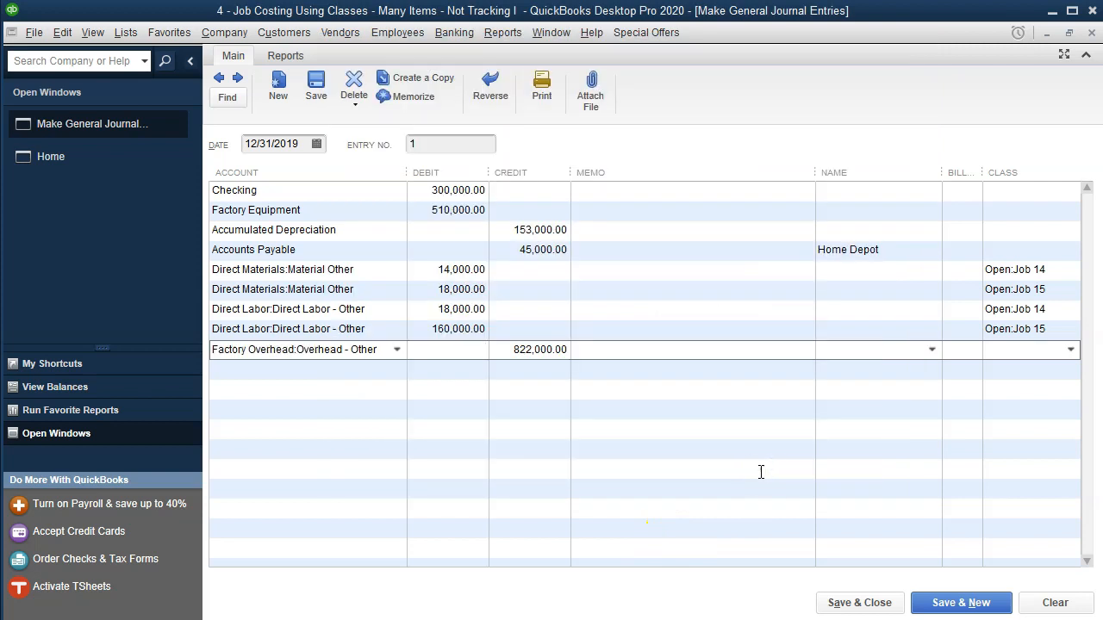
# Check Job 14's total factory overhead in the Excel workbook and enter it in QuickBooks as a 9,000 debit with class Open:Job 14.
pyautogui.hotkey('alt', 'Tab')
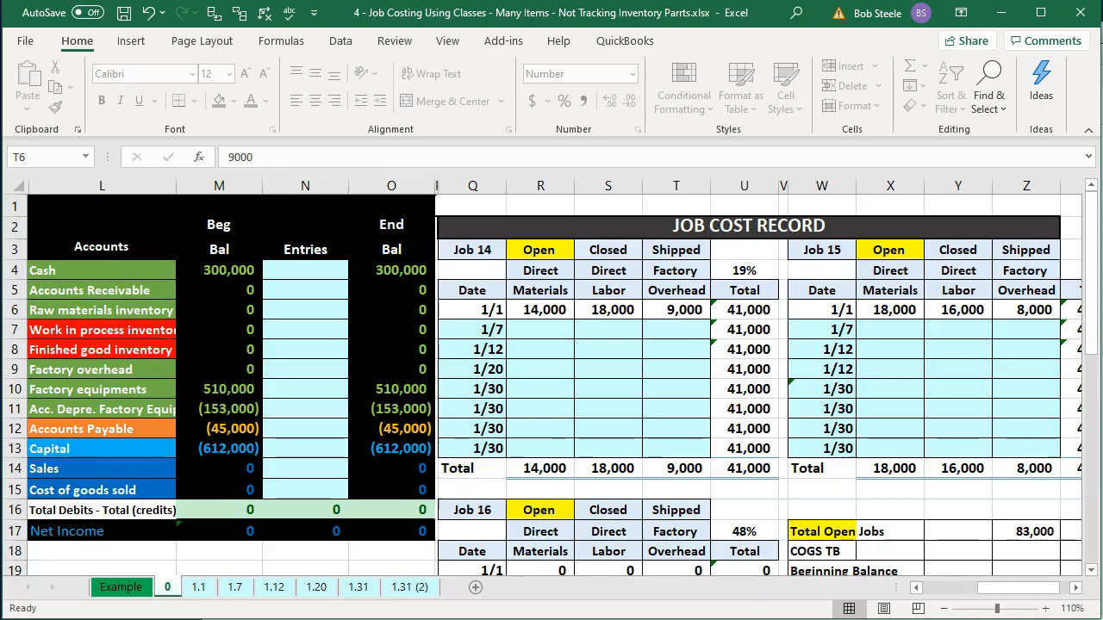
pyautogui.click(674, 466)
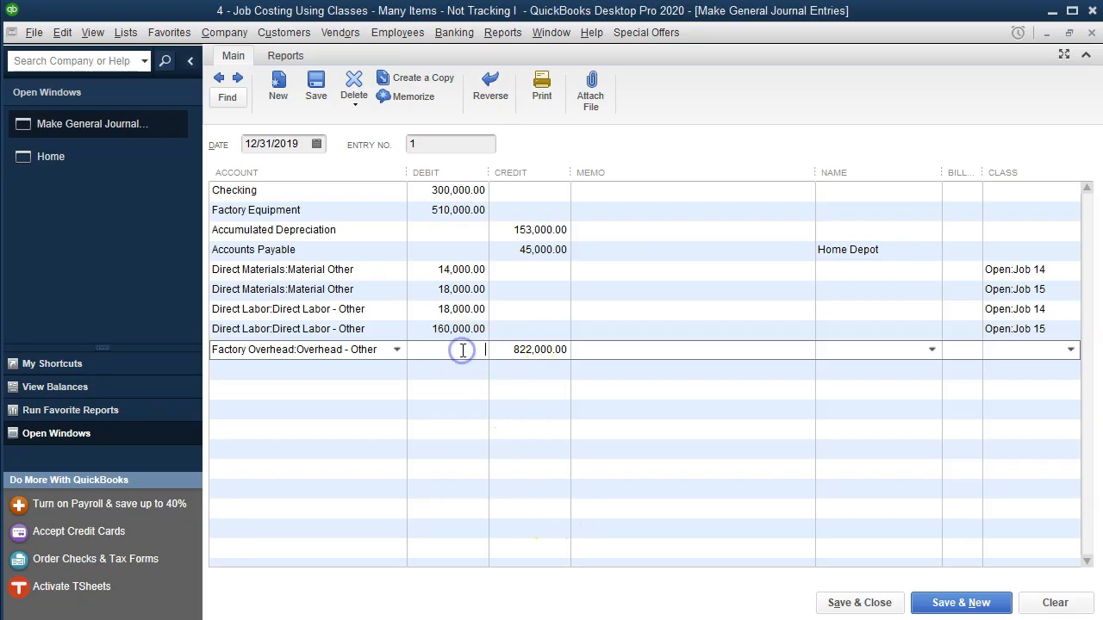
pyautogui.write('000')
pyautogui.press('Tab')
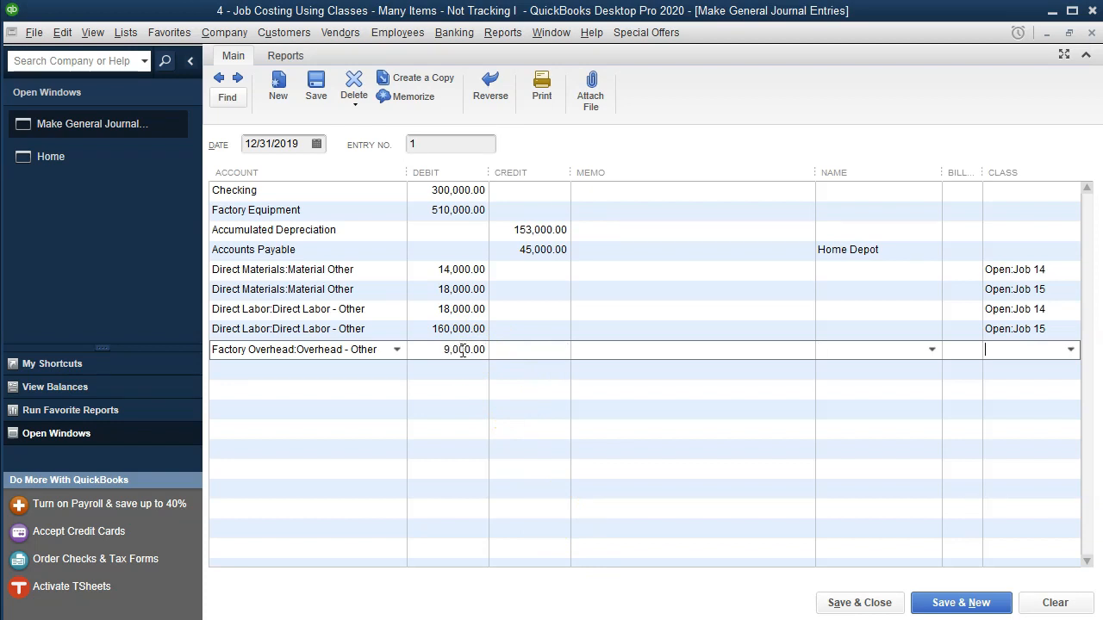
pyautogui.write('14')
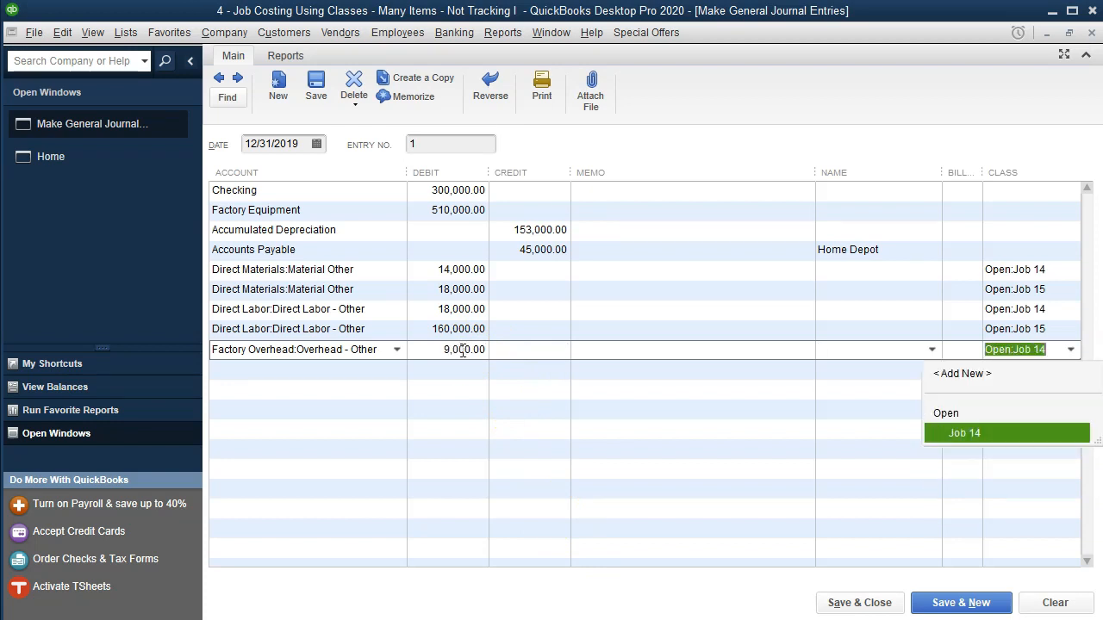
pyautogui.press('Tab')
# Add a second Factory Overhead:Overhead - Other line in QuickBooks with an 8,000 debit, taken from Job 15's factory overhead in the Excel workbook.
pyautogui.write('Over')
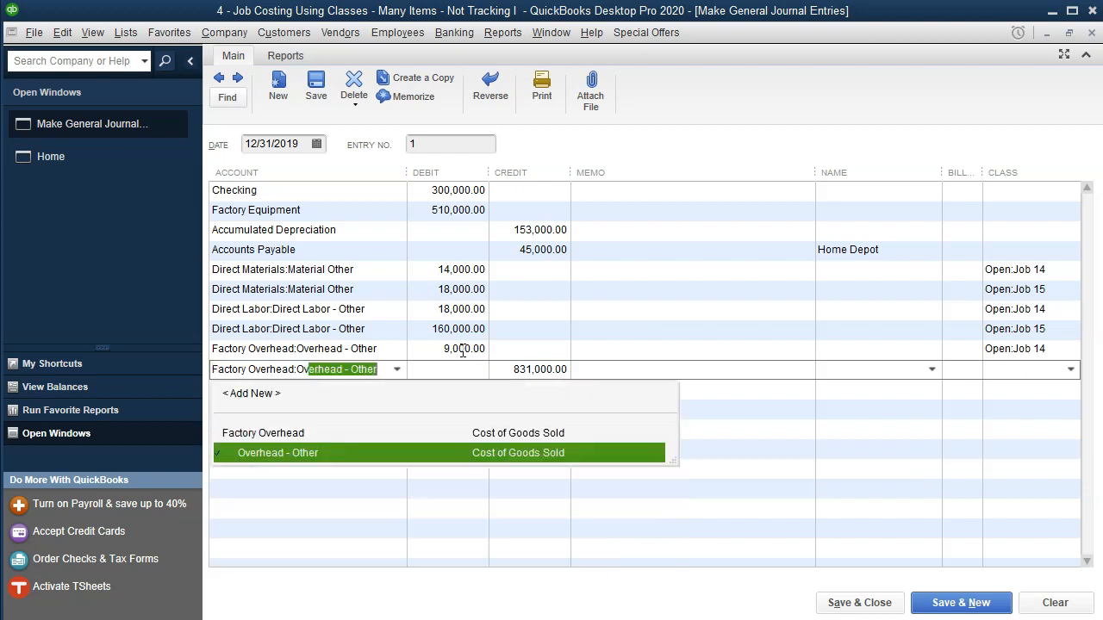
pyautogui.press('Tab')
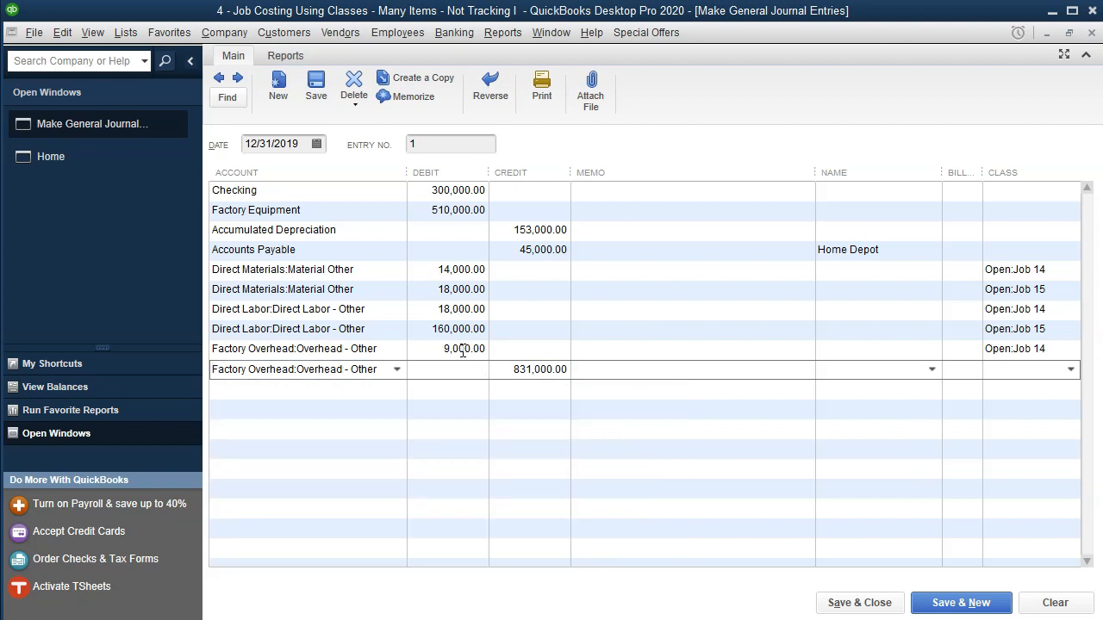
pyautogui.hotkey('alt', 'Tab')
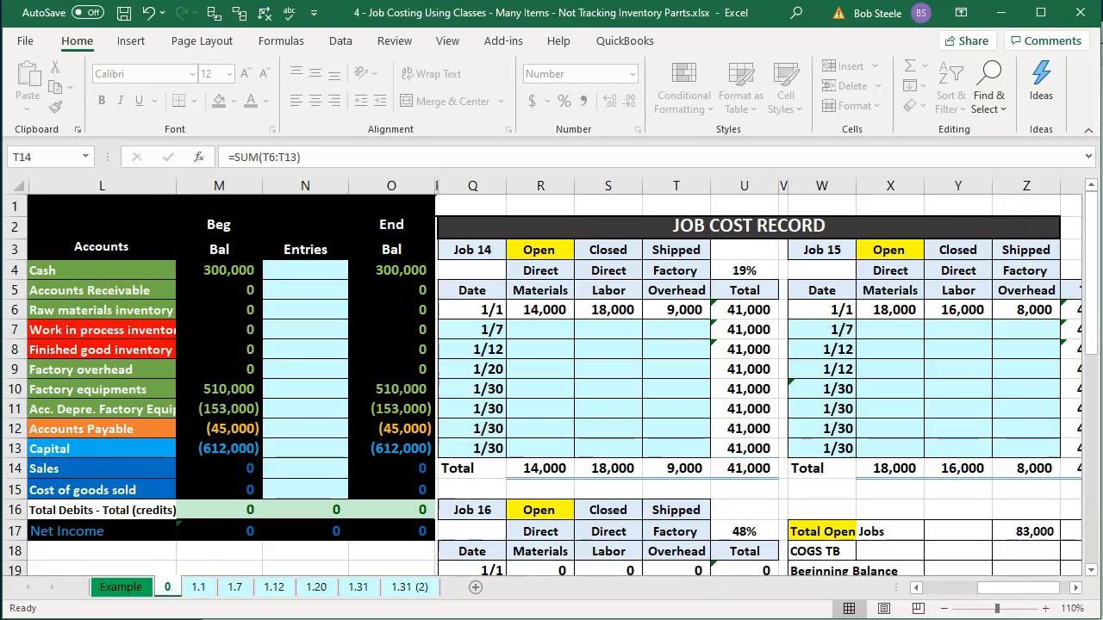
pyautogui.click(1030, 469)
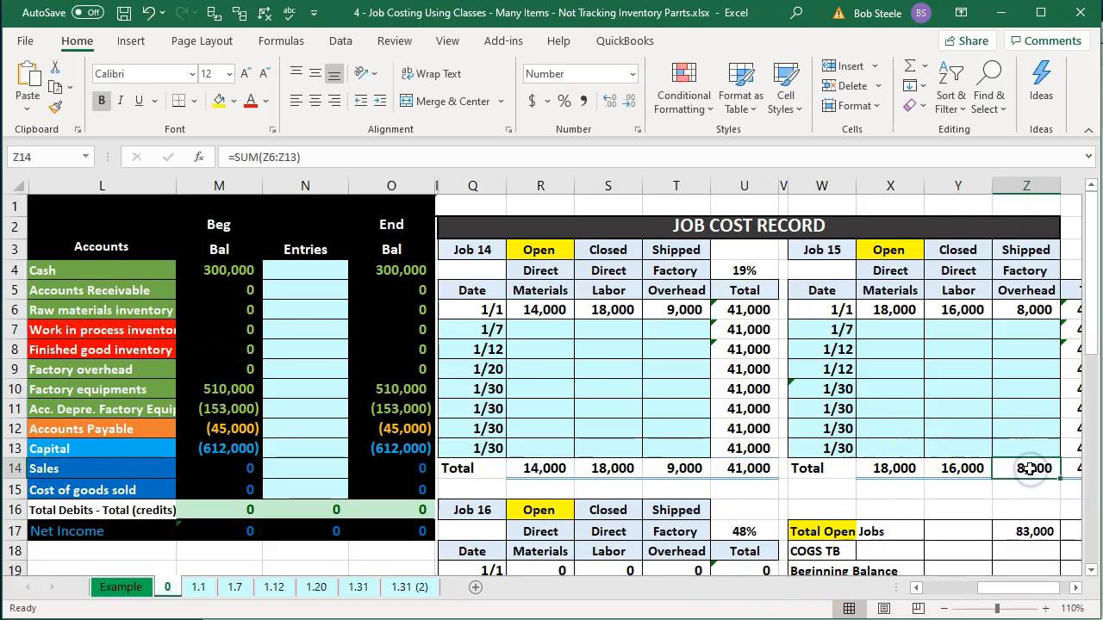
pyautogui.hotkey('alt', 'Tab')
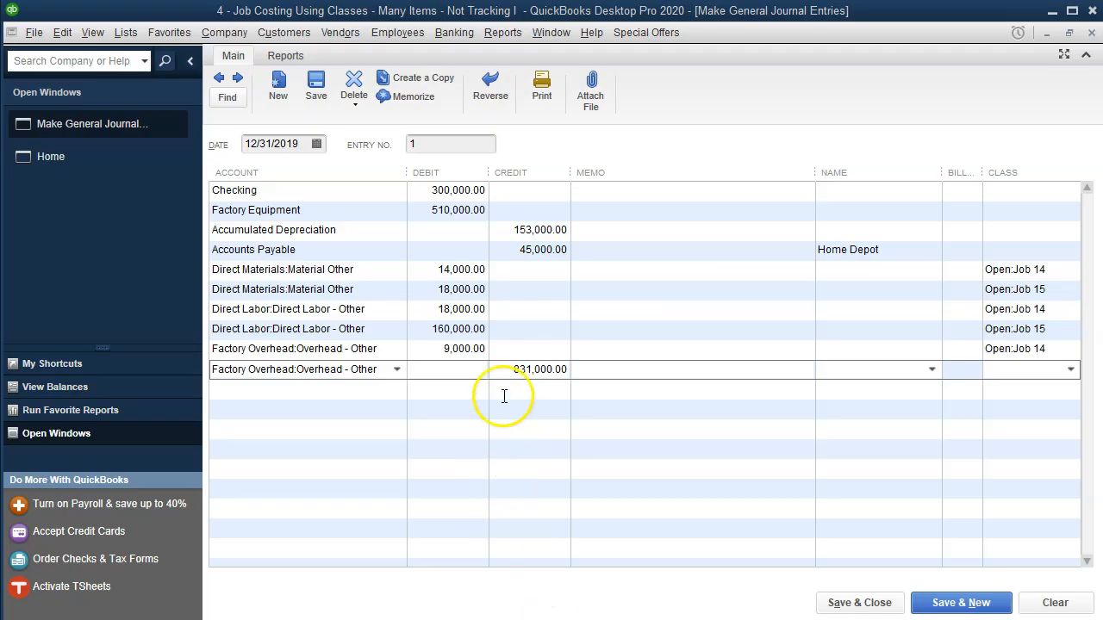
pyautogui.click(470, 370)
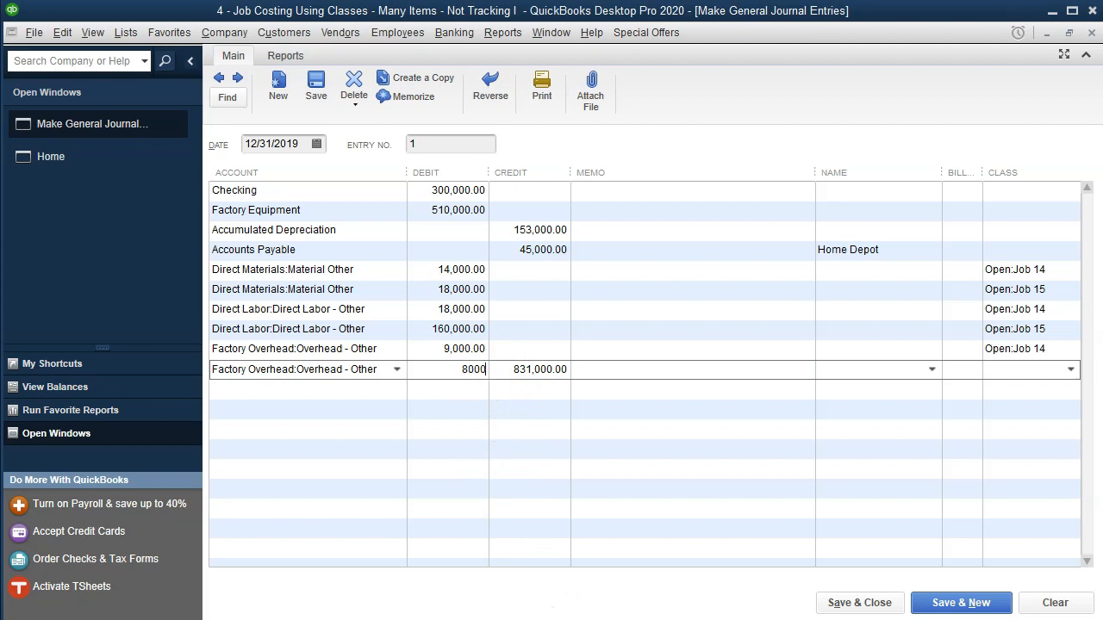
pyautogui.press('Tab')
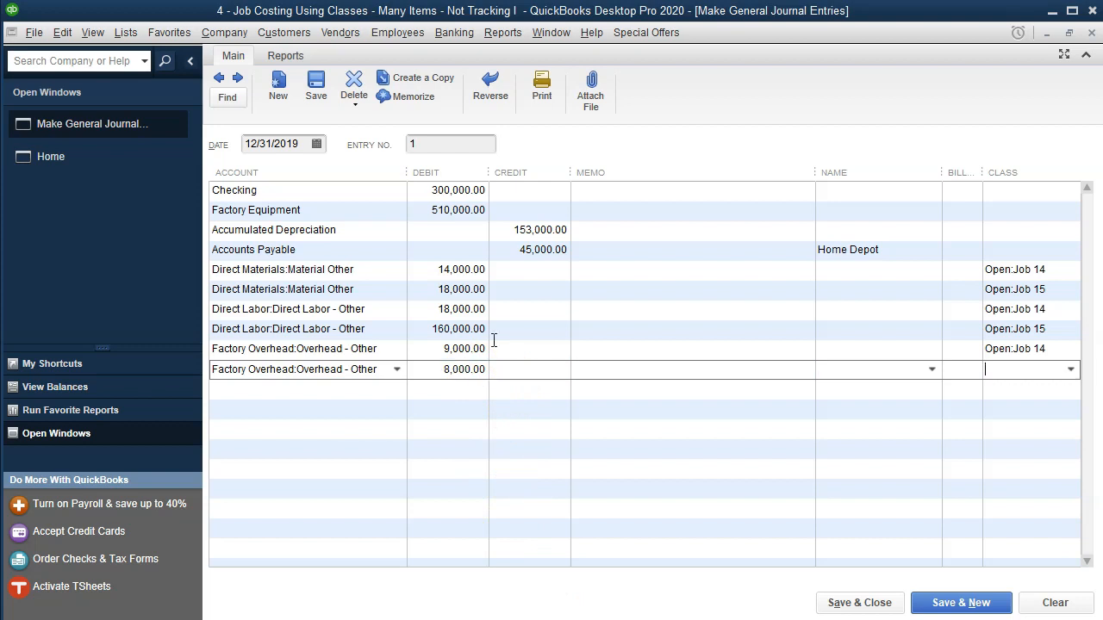
# Assign the class Open:Job 15 to the second Factory Overhead line.
pyautogui.write('15')
pyautogui.press('Down')
pyautogui.press('Down')
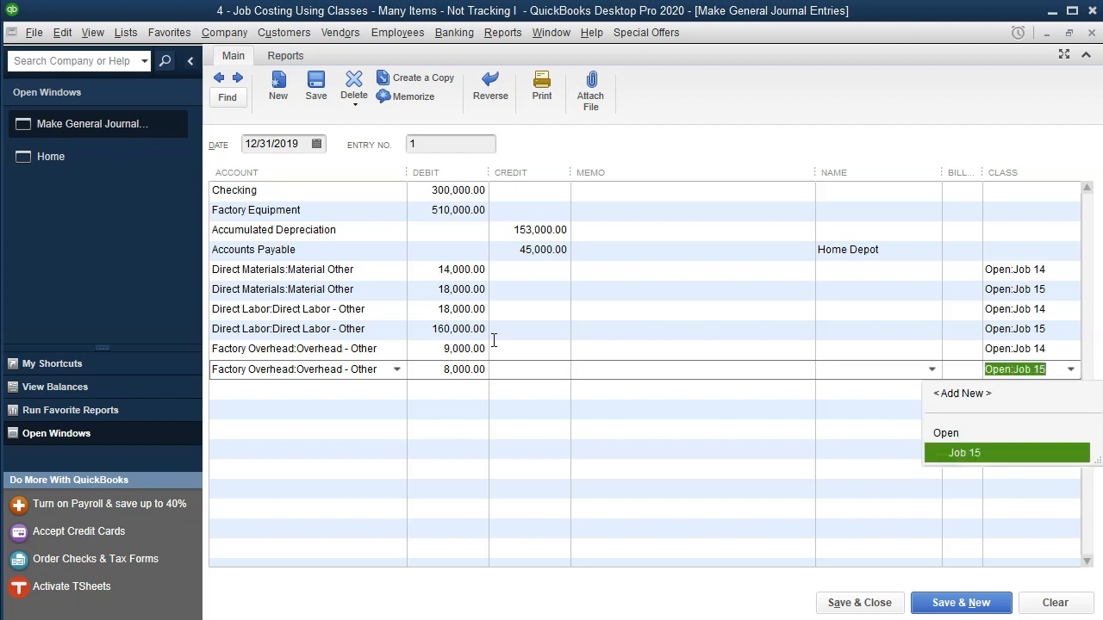
pyautogui.press('Tab')
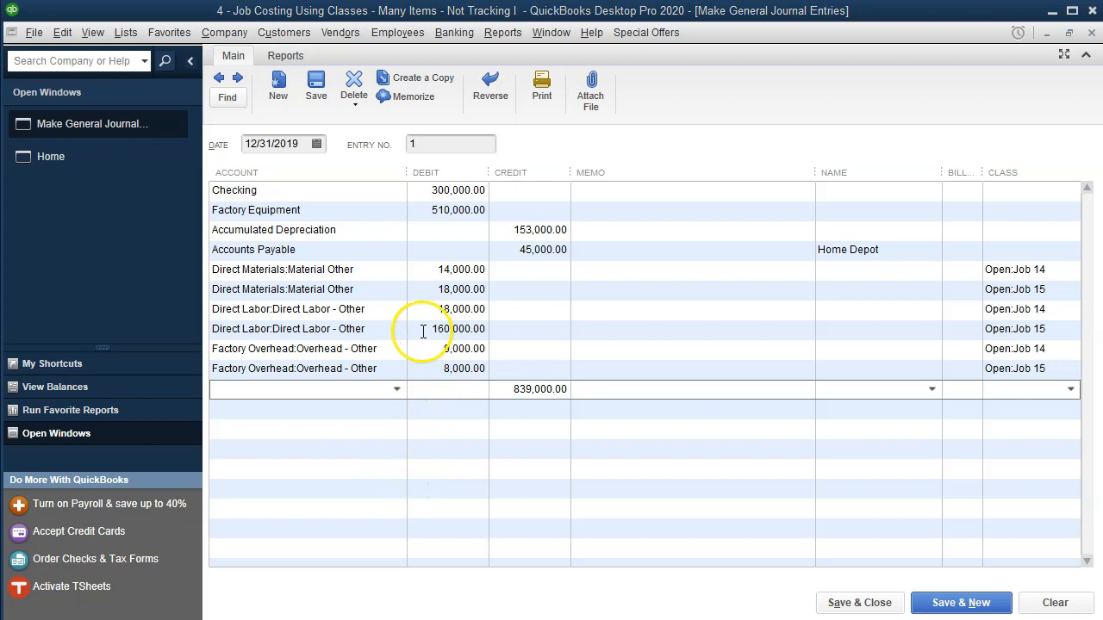
# Correct the debit on the Job 15 Direct Labor line to 16,000.
pyautogui.click(483, 328)
pyautogui.click(468, 330)
pyautogui.press('BackSpace')
pyautogui.press('Tab')
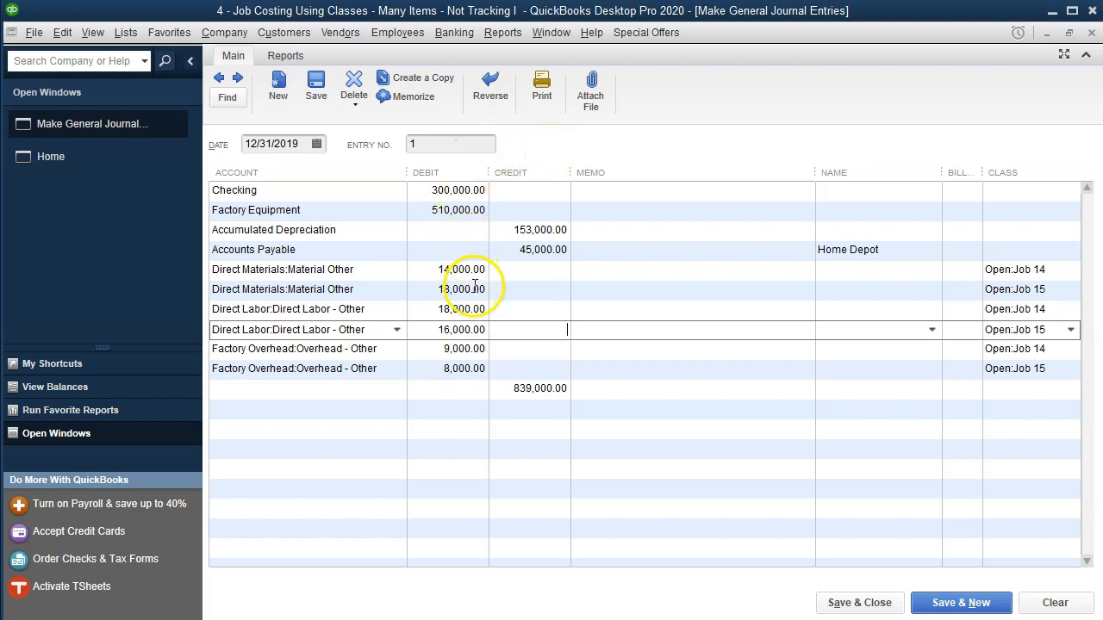
# Clear the automatic credit on the line without an account and advance to a new line to recalculate the balancing amount.
pyautogui.click(496, 388)
pyautogui.press('BackSpace')
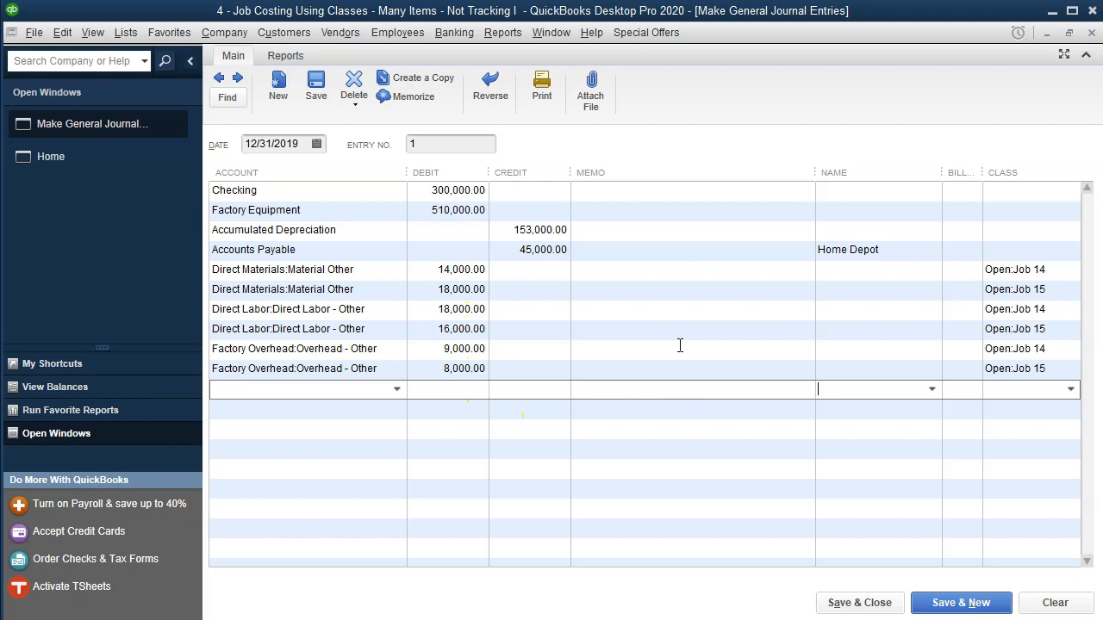
pyautogui.press('Tab')
pyautogui.press('Tab')
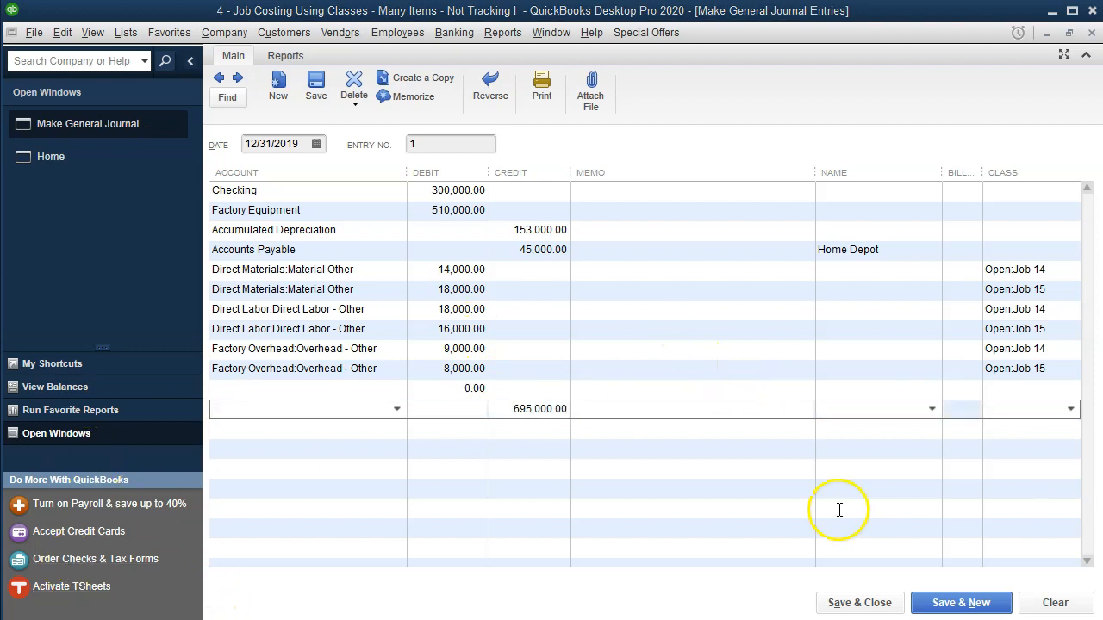
# Add the six job cost debits in Calculator: 14,000, 18,000, 18,000, 16,000, 9,000 and 8,000.
pyautogui.moveTo(1102, 148); pyautogui.dragTo(808, 153)
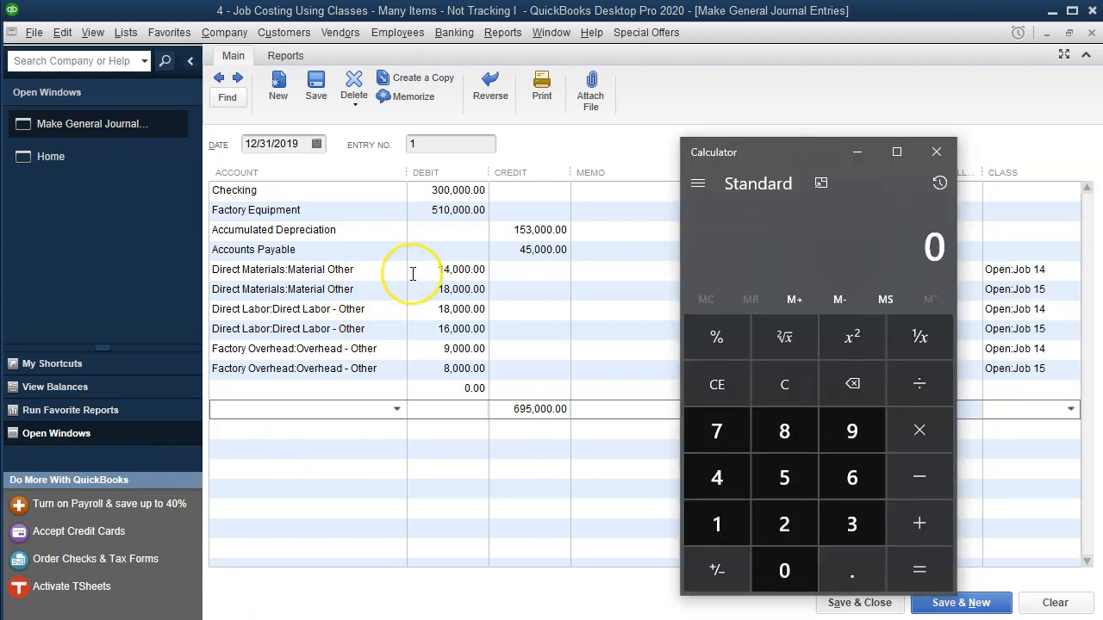
pyautogui.write('140000')
pyautogui.press('+')
pyautogui.write('180000')
pyautogui.press('+')
pyautogui.write('180000')
pyautogui.press('+')
pyautogui.write('1')
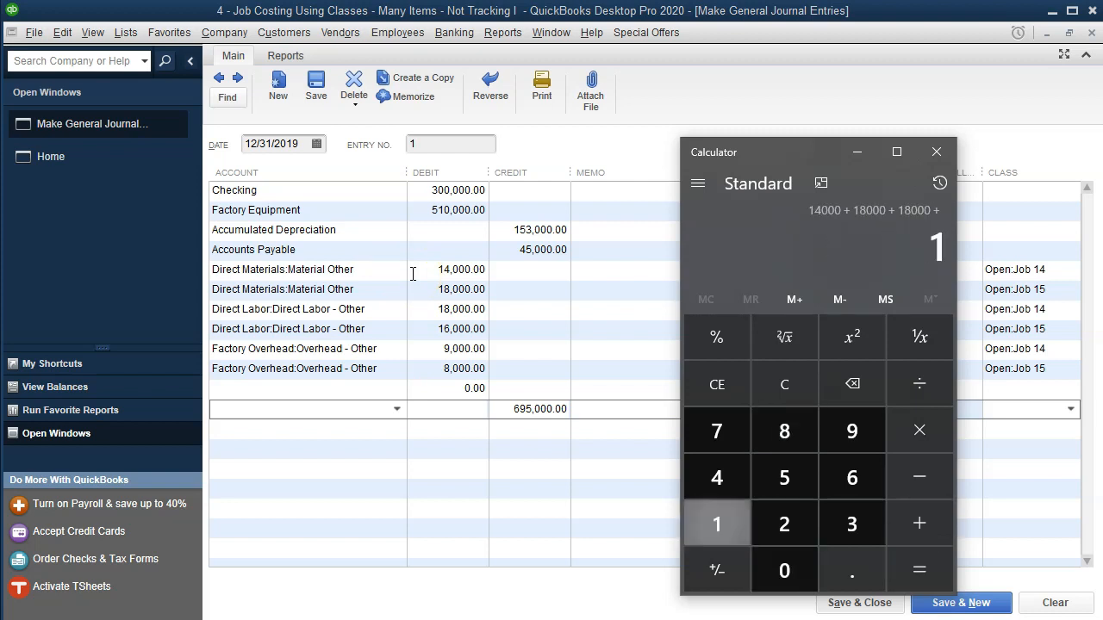
pyautogui.write('6000')
pyautogui.press('+')
pyautogui.write('9000')
pyautogui.press('+')
pyautogui.write('8000')
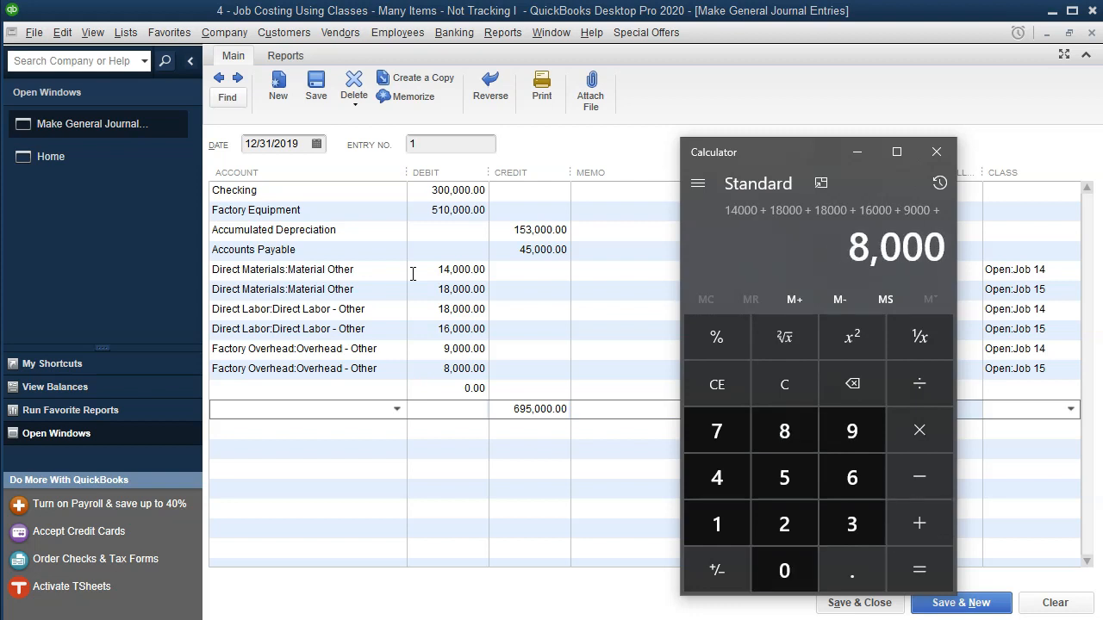
pyautogui.press('Return')
pyautogui.moveTo(762, 148); pyautogui.dragTo(1101, 155)
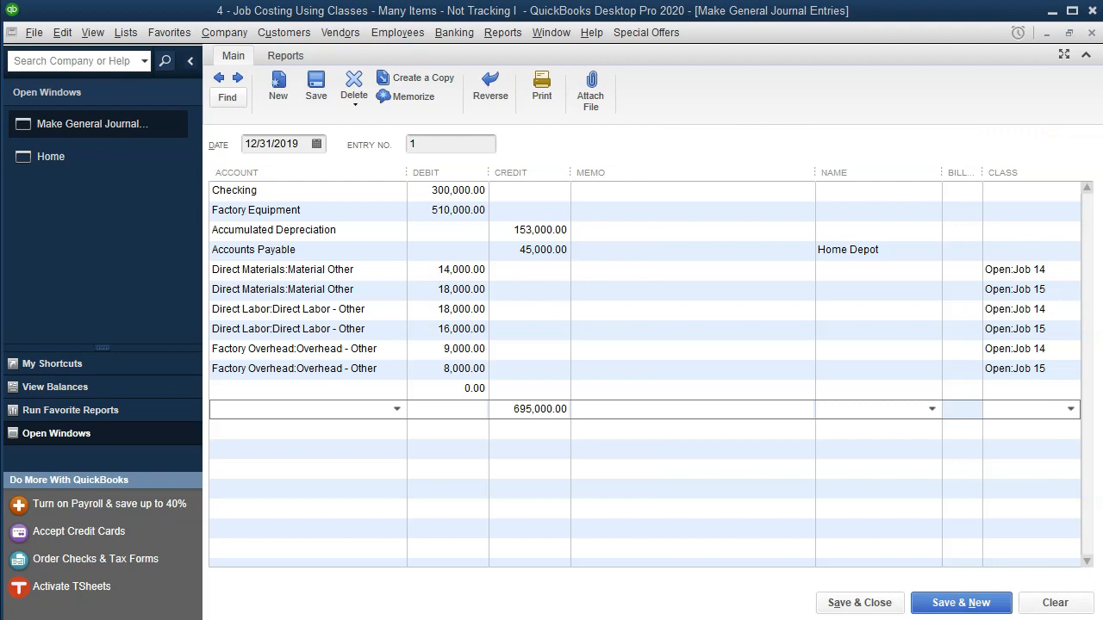
# Check the combined Job 14 and Job 15 cost totals and the Capital ending balance in the Excel workbook.
pyautogui.hotkey('alt', 'Tab')
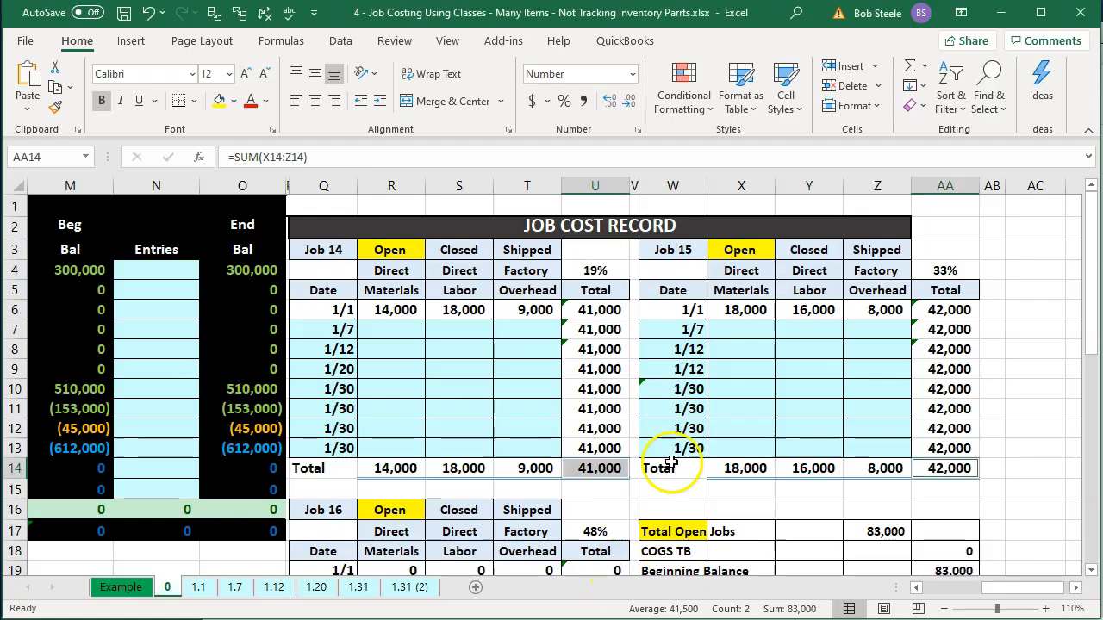
pyautogui.click(717, 441)
pyautogui.click(612, 480)
pyautogui.keyDown('ctrl'); pyautogui.click(958, 465); pyautogui.keyUp('ctrl')
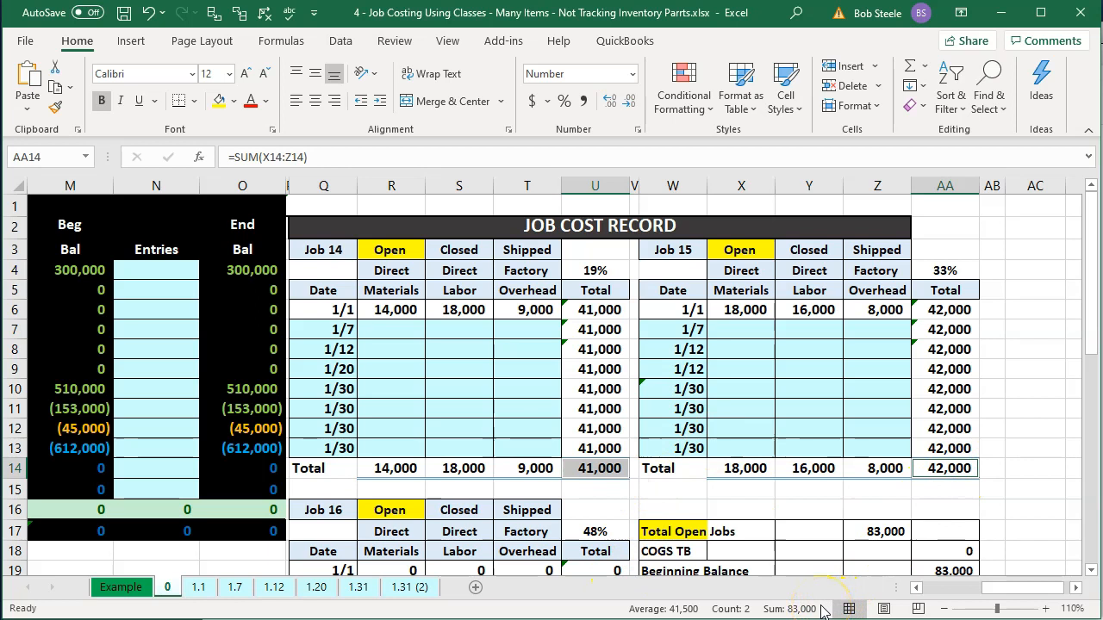
pyautogui.click(708, 507)
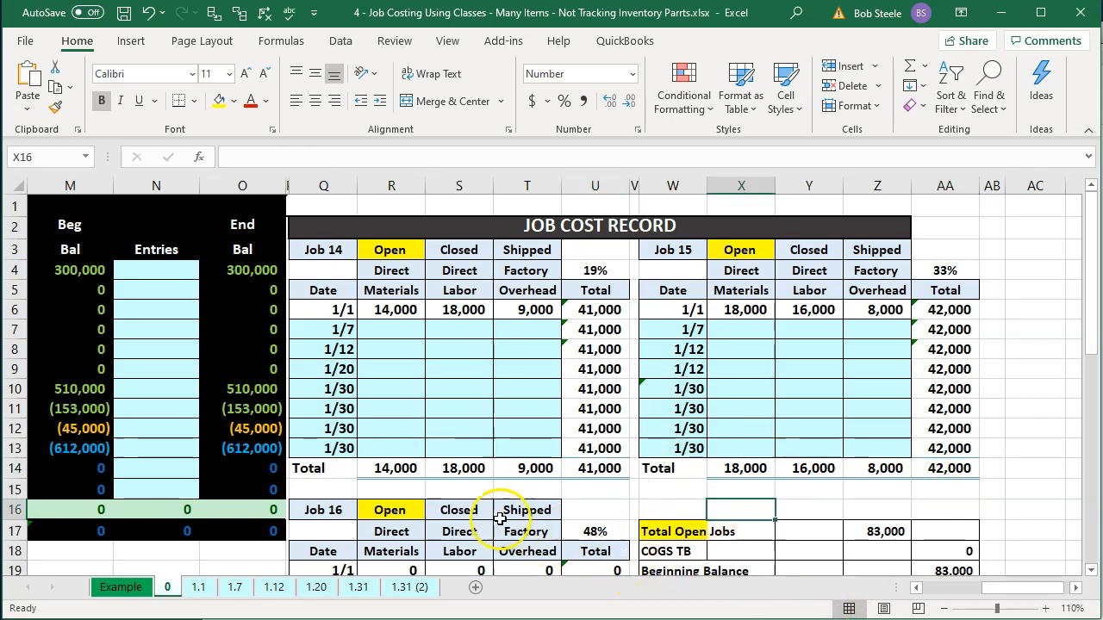
pyautogui.click(257, 452)
pyautogui.hscroll(-3, 259, 457)
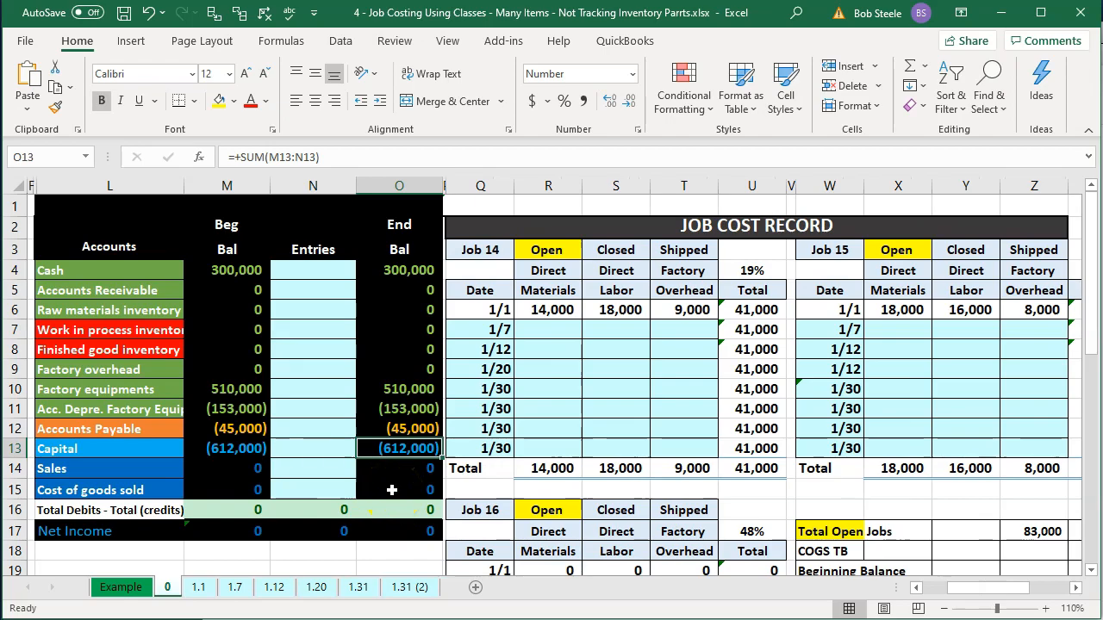
# Return to QuickBooks and subtract the 695,000 balancing credit from the job cost total in Calculator.
pyautogui.hotkey('alt', 'Tab')
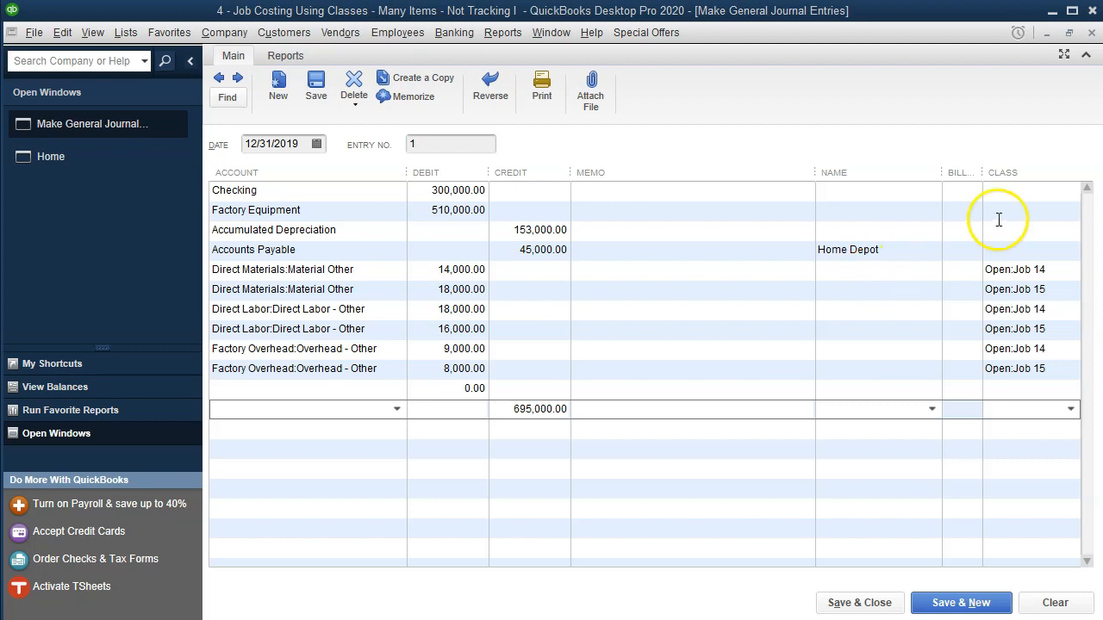
pyautogui.moveTo(1102, 151); pyautogui.dragTo(769, 134)
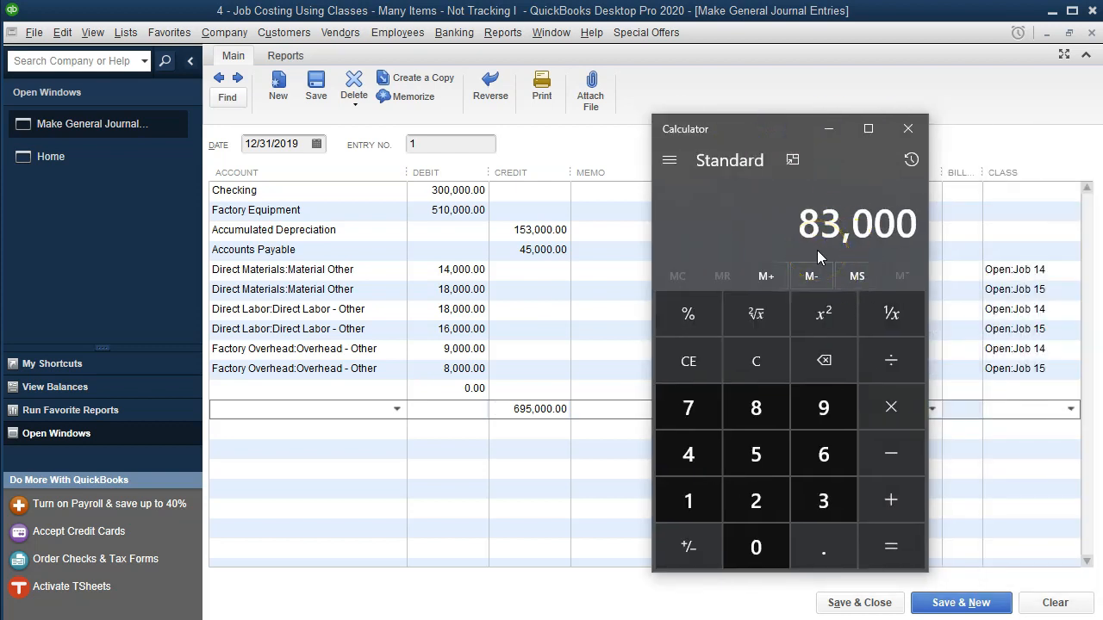
pyautogui.click(891, 444)
pyautogui.write('695000')
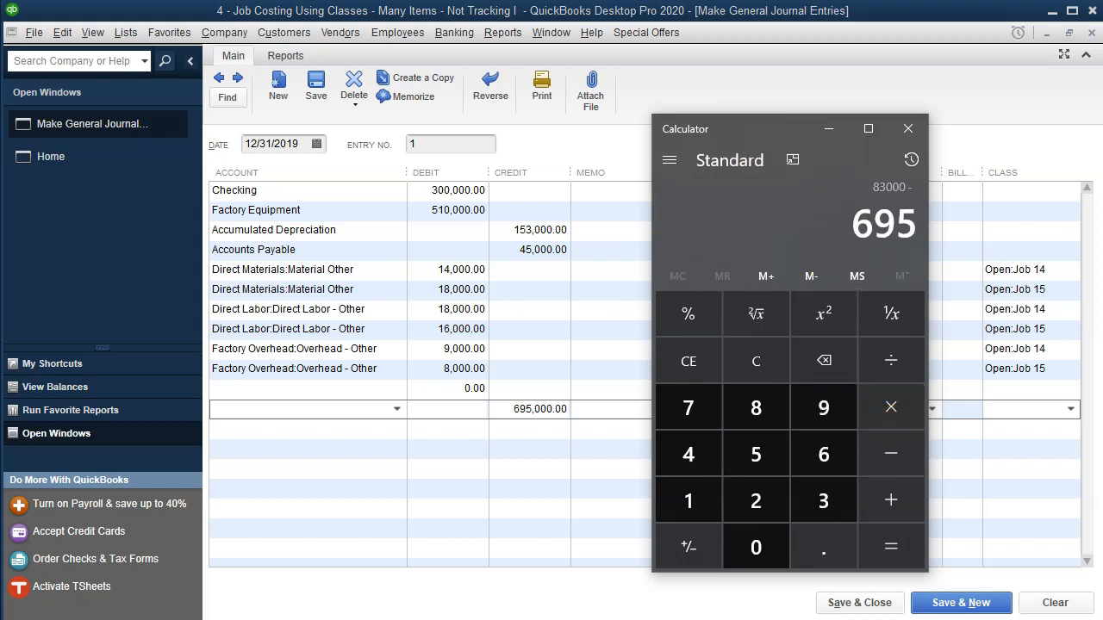
pyautogui.press('Return')
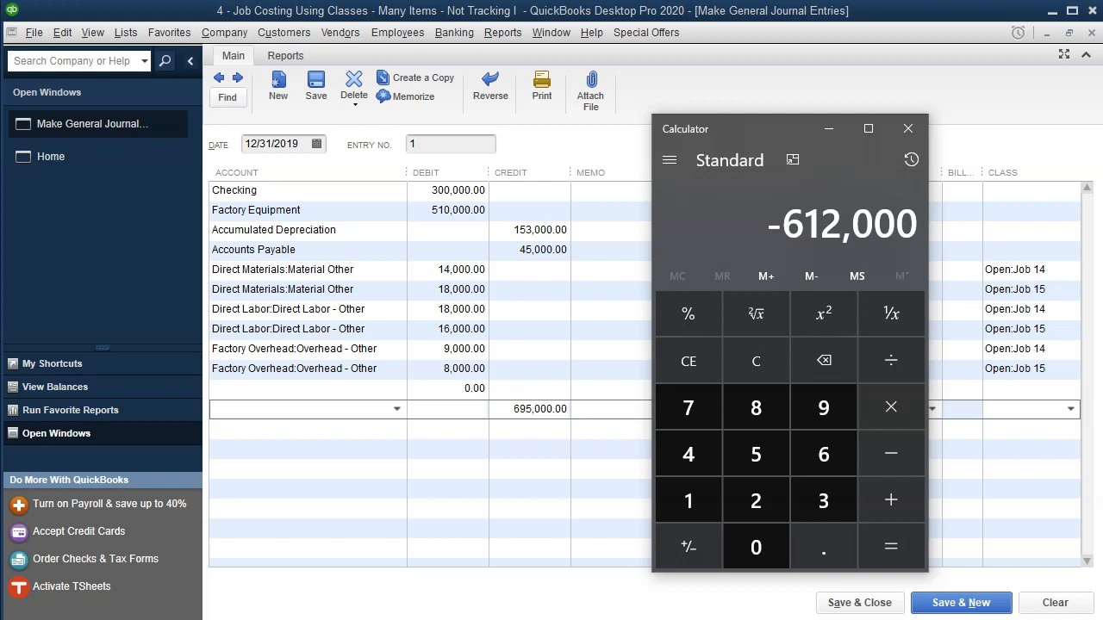
pyautogui.click(828, 130)
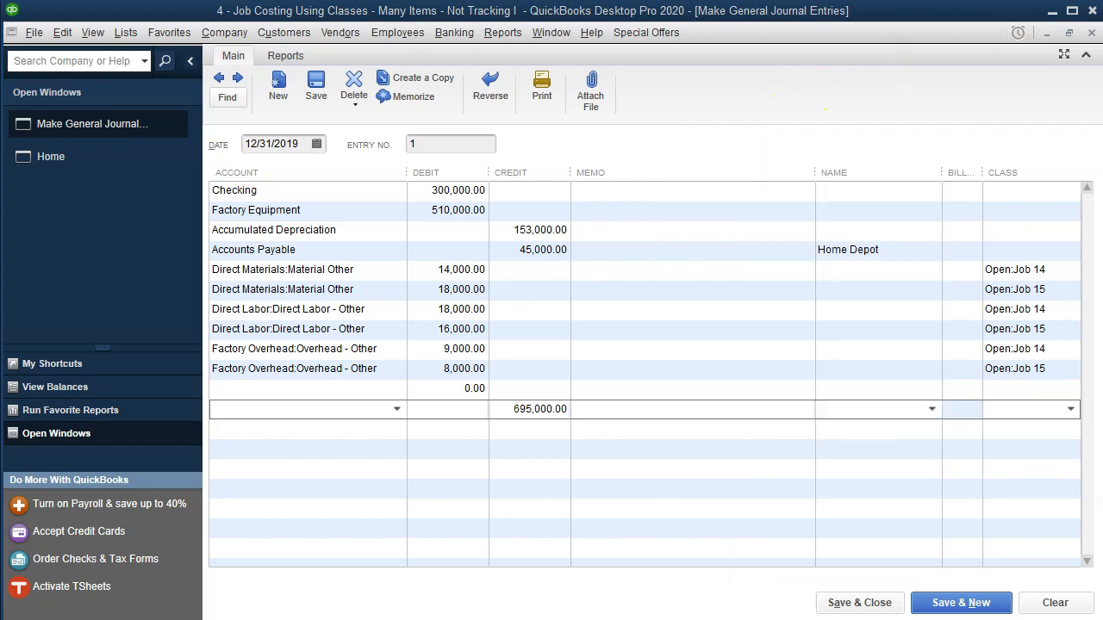
# Record a 695,000 credit to Owners Equity on the empty journal line below the Factory Overhead entries.
pyautogui.hotkey('alt', 'Tab')
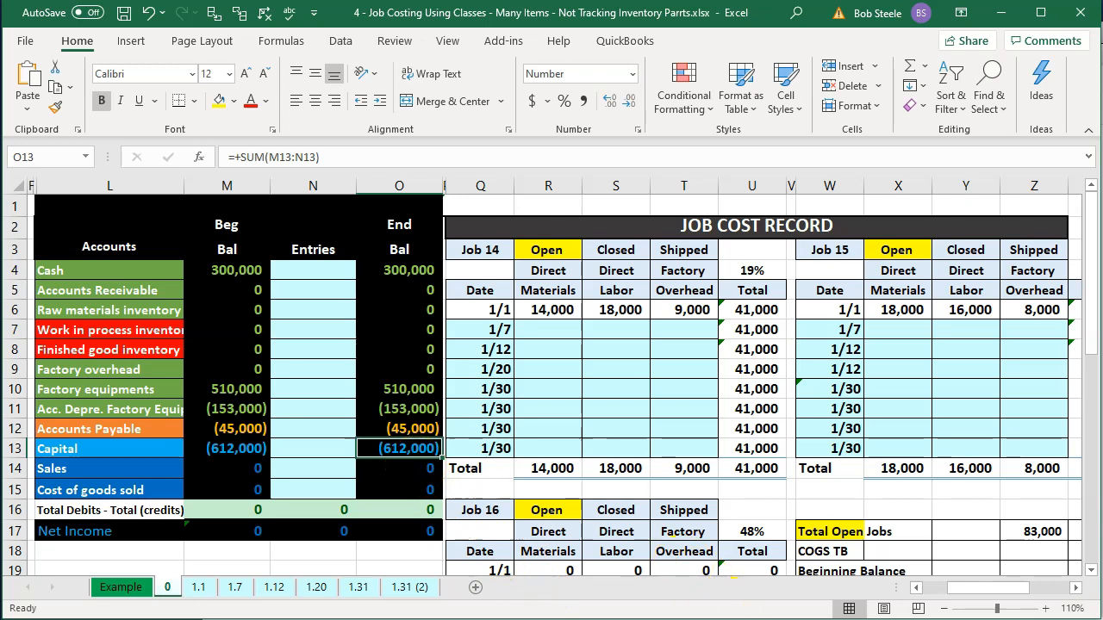
pyautogui.click(767, 607)
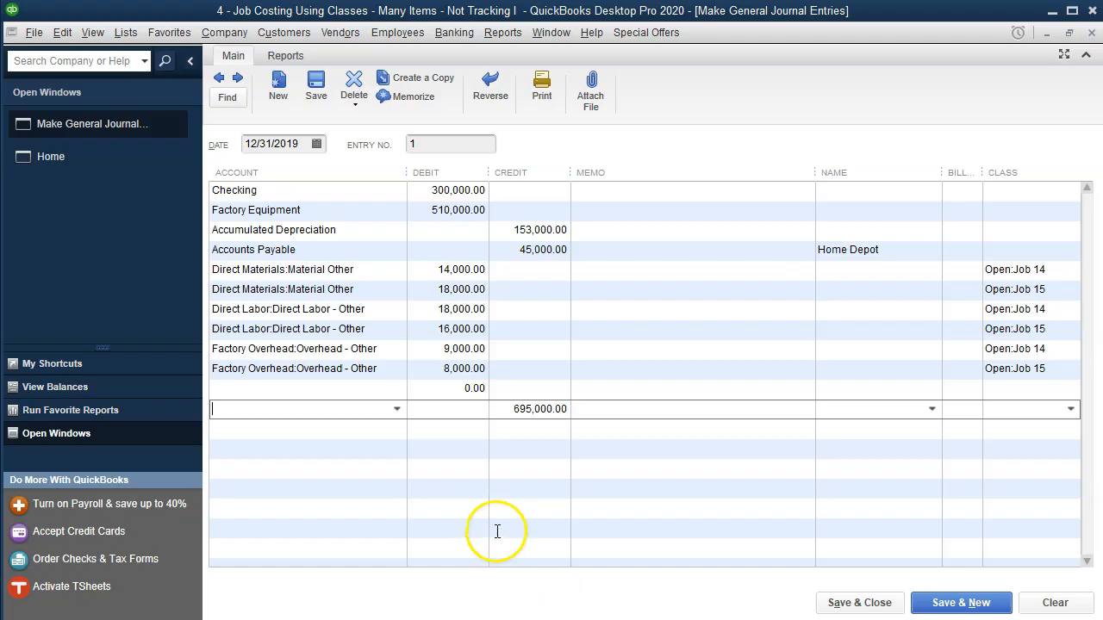
pyautogui.click(299, 392)
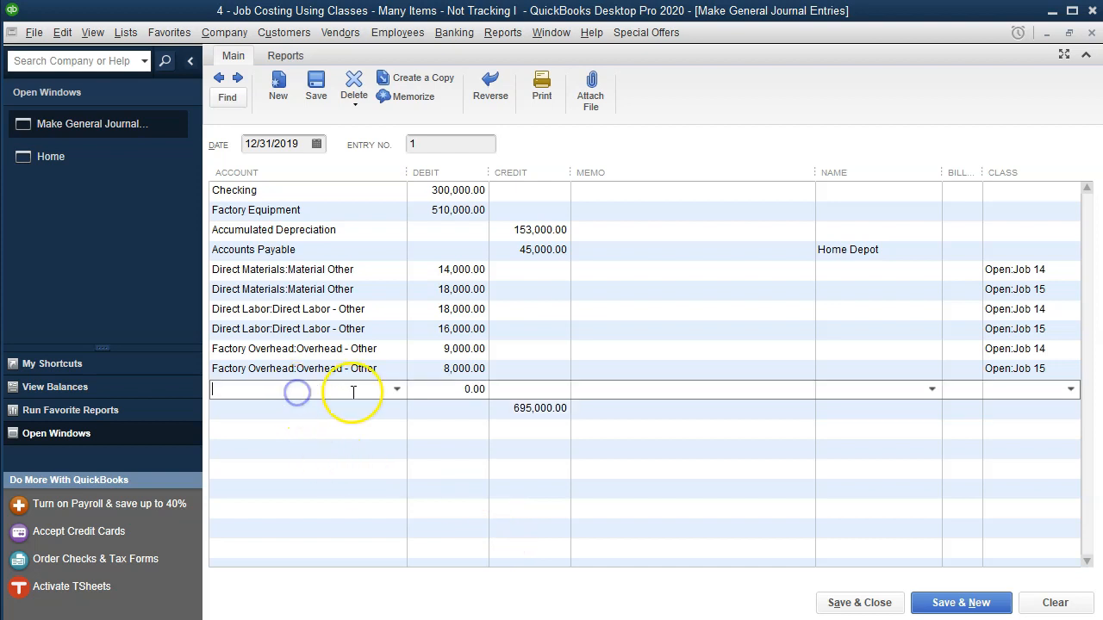
pyautogui.click(397, 388)
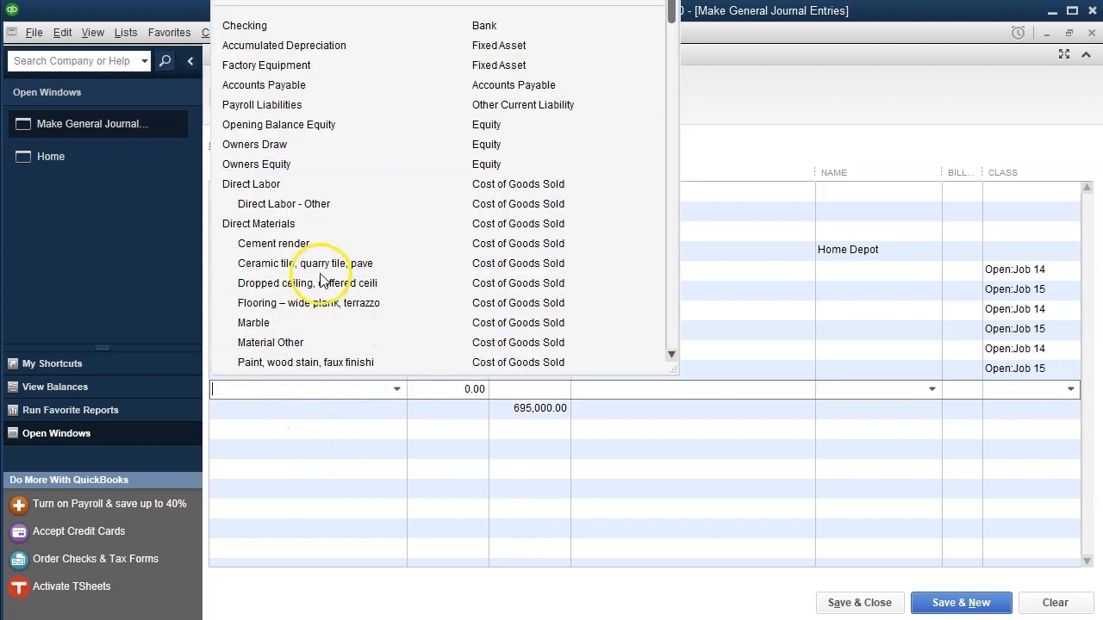
pyautogui.click(276, 168)
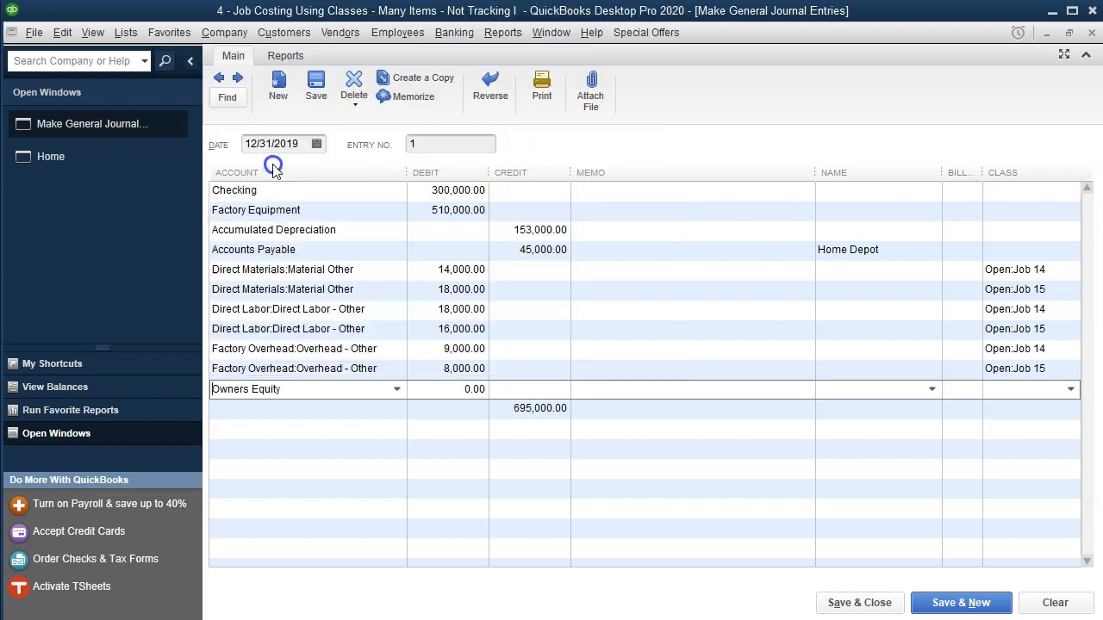
pyautogui.press('Tab')
pyautogui.press('Tab')
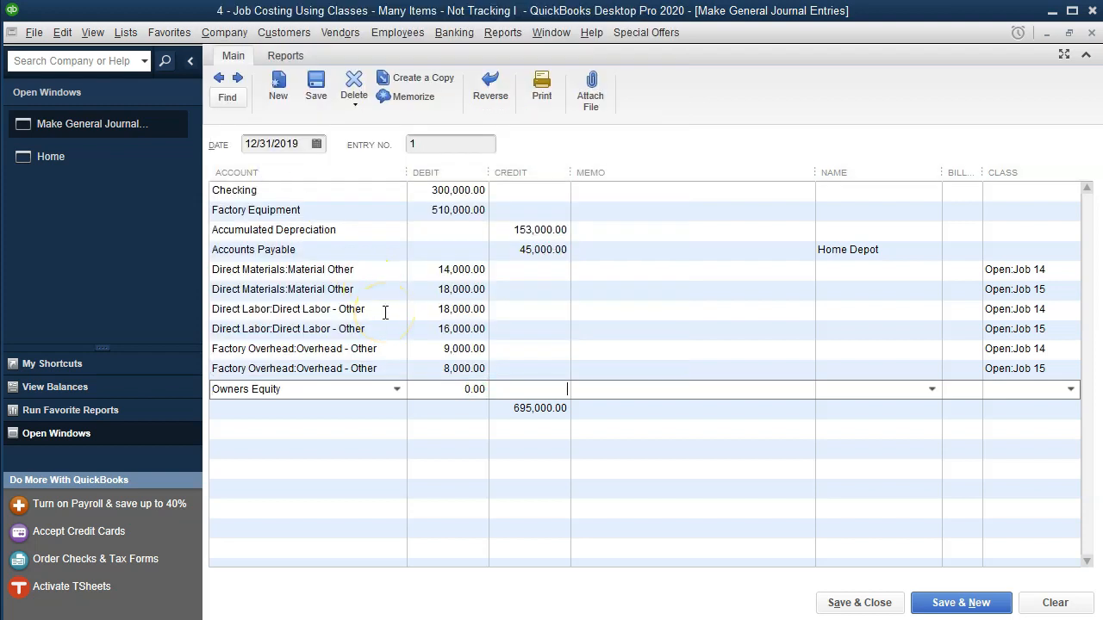
pyautogui.write('695,000')
# Advance past the Owners Equity line and clear the automatic amount on the new blank line.
pyautogui.press('Tab')
pyautogui.press('Tab')
pyautogui.press('Tab')
pyautogui.press('Tab')
pyautogui.press('Delete')
pyautogui.press('Tab')
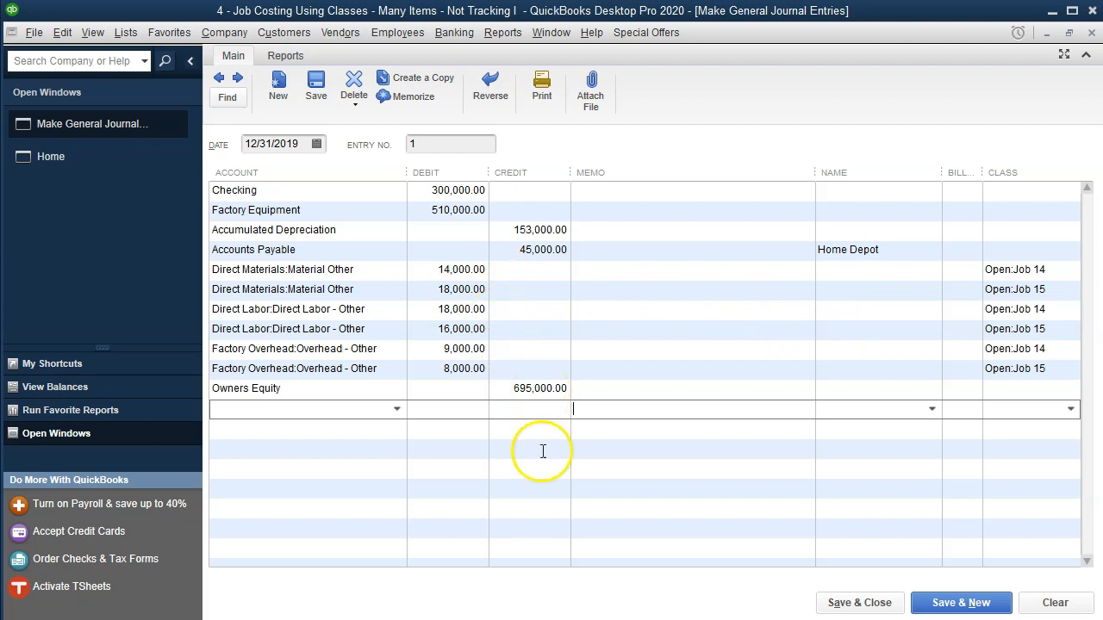
# Glance at the Excel workbook's Capital balance, then save and close the QuickBooks journal entry, accepting the future date and unassigned classes.
pyautogui.hotkey('alt', 'Tab')
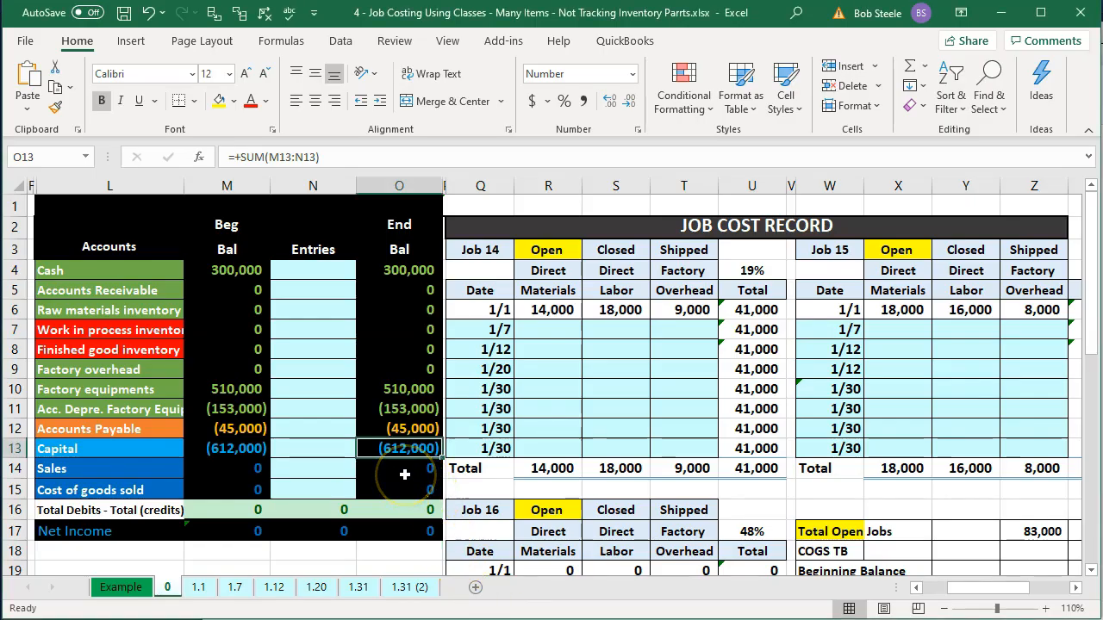
pyautogui.click(1001, 12)
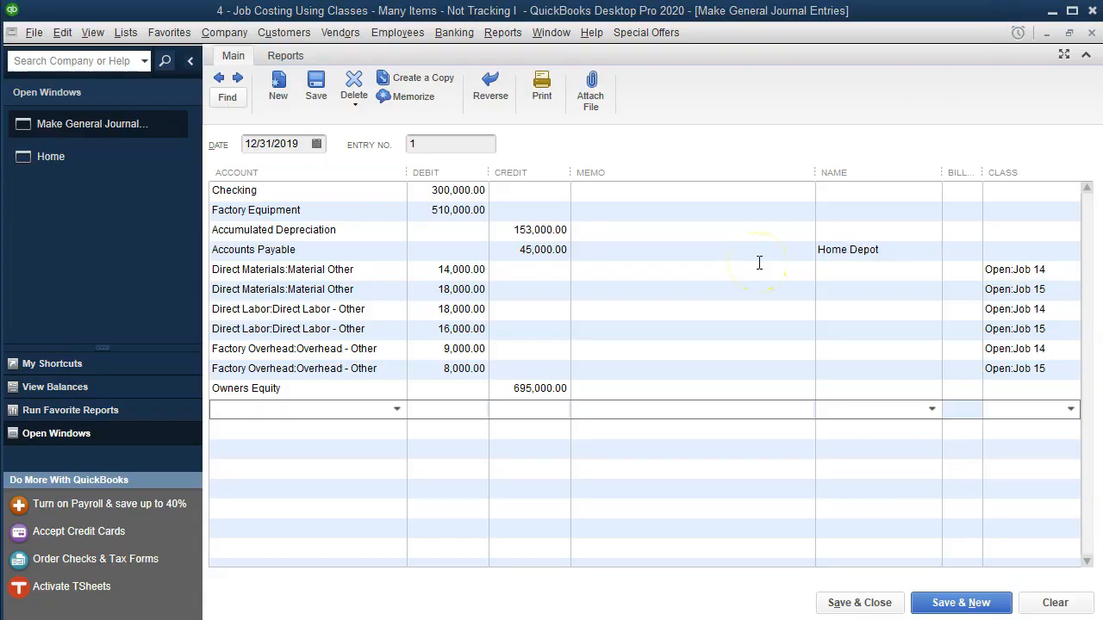
pyautogui.click(831, 604)
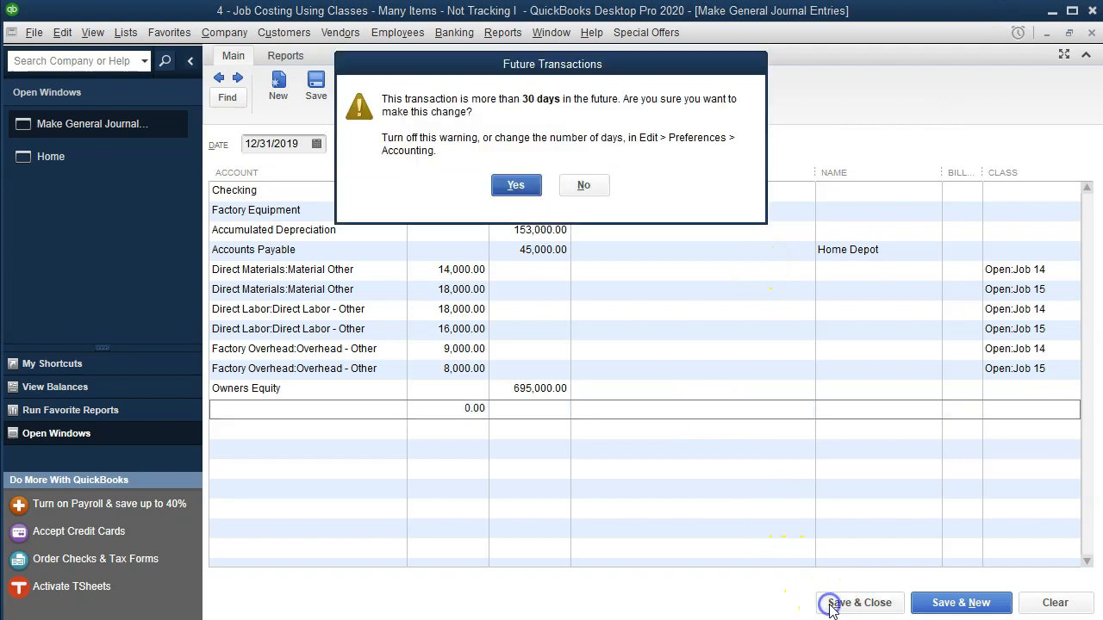
pyautogui.click(513, 187)
pyautogui.click(645, 313)
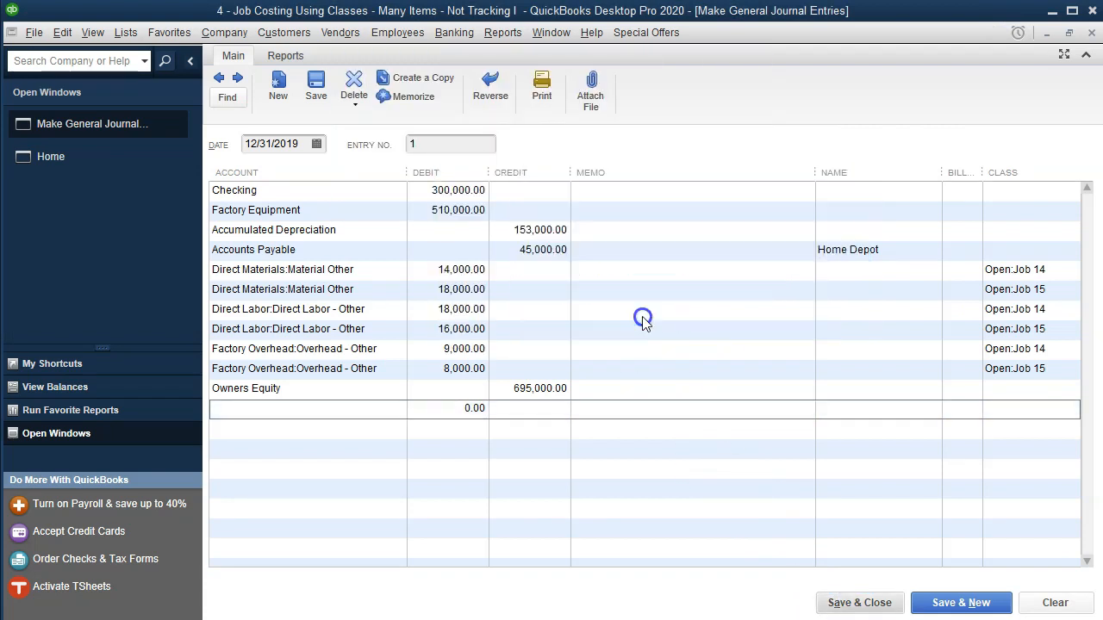
pyautogui.click(517, 216)
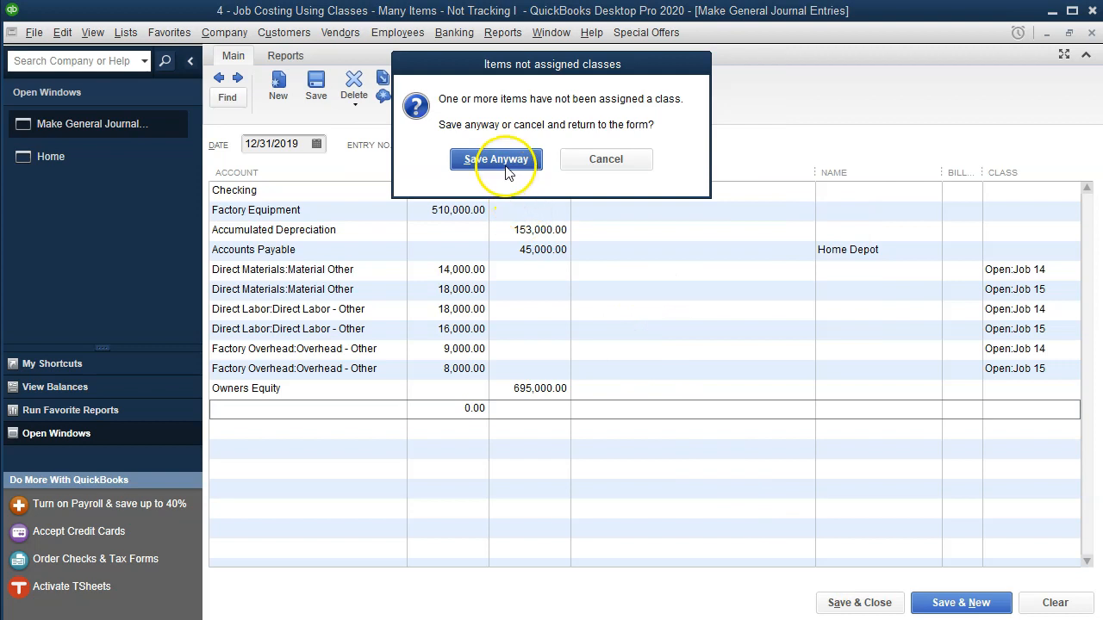
pyautogui.click(505, 165)
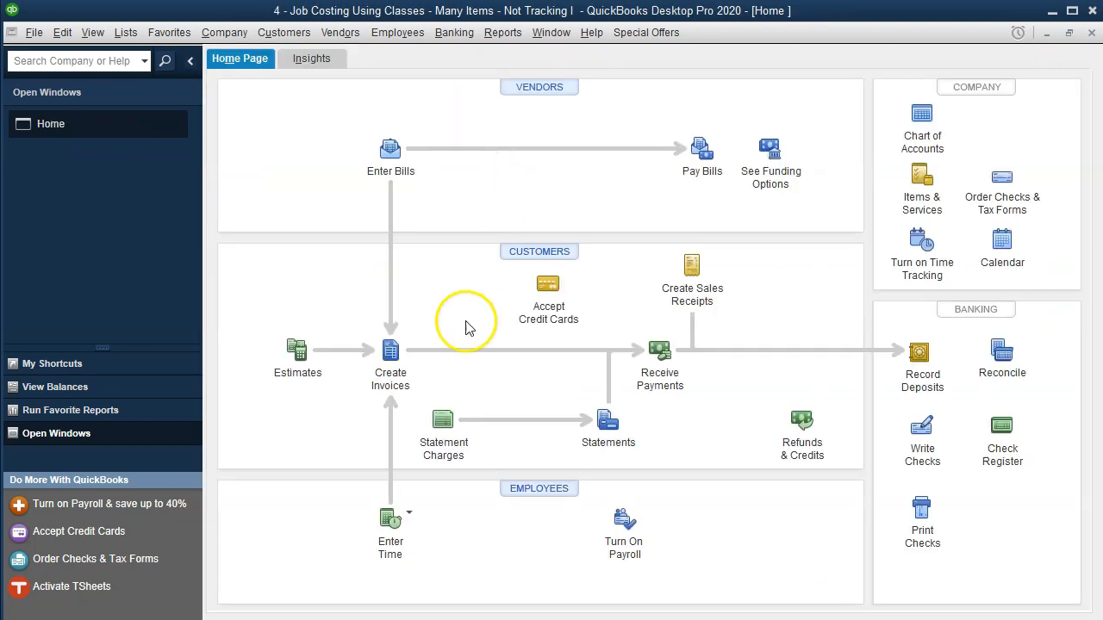
# Run a Trial Balance report for 01/01/2020 to 12/31/2020.
pyautogui.click(503, 34)
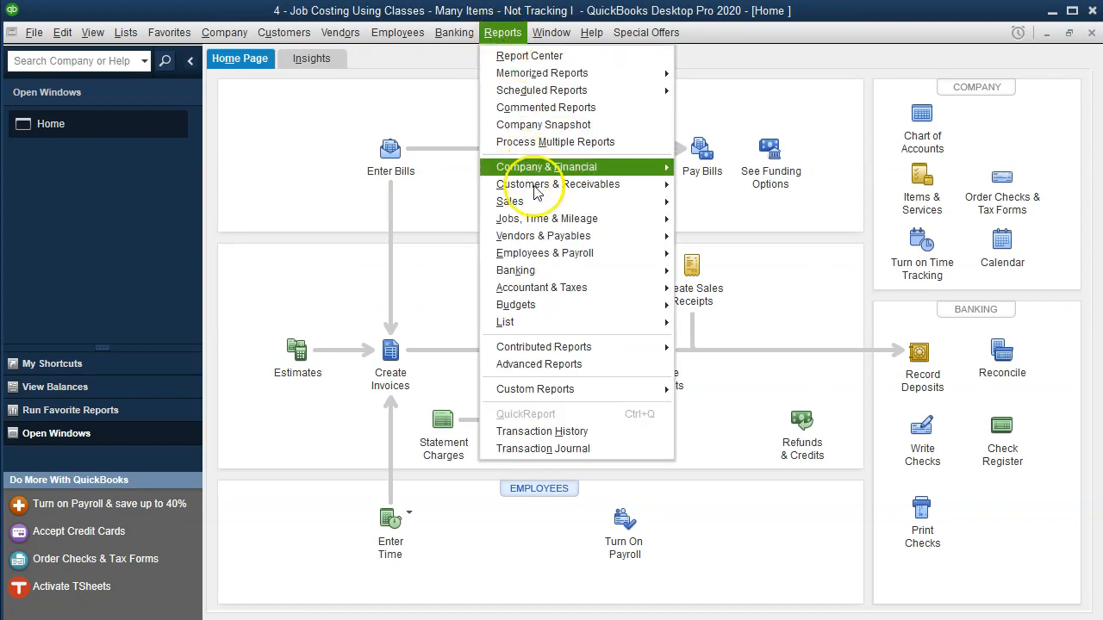
pyautogui.moveTo(509, 290)
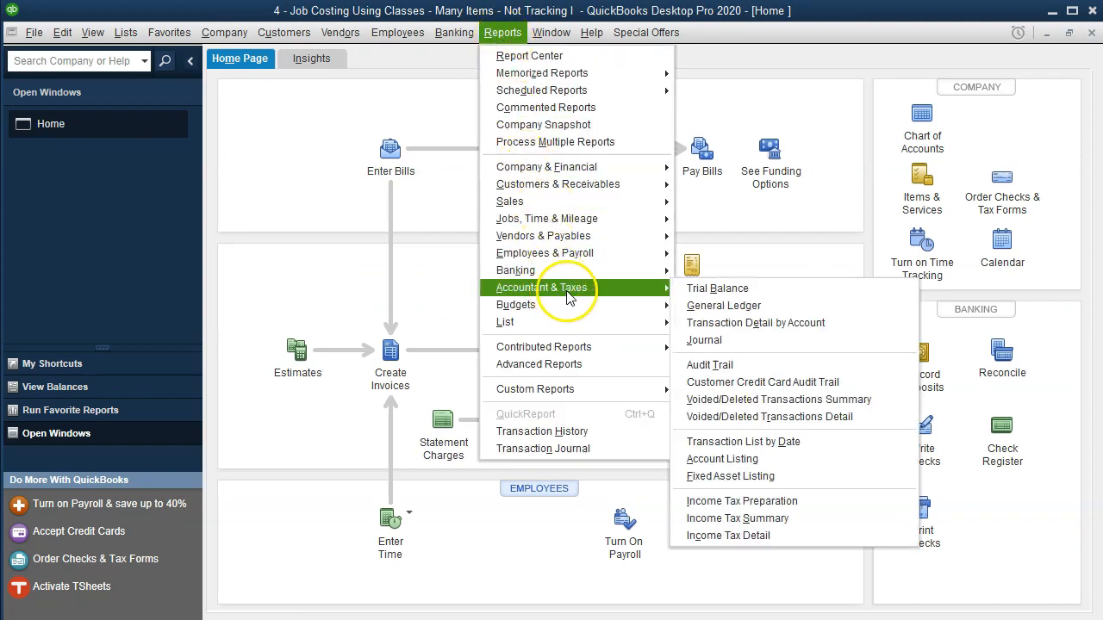
pyautogui.click(784, 291)
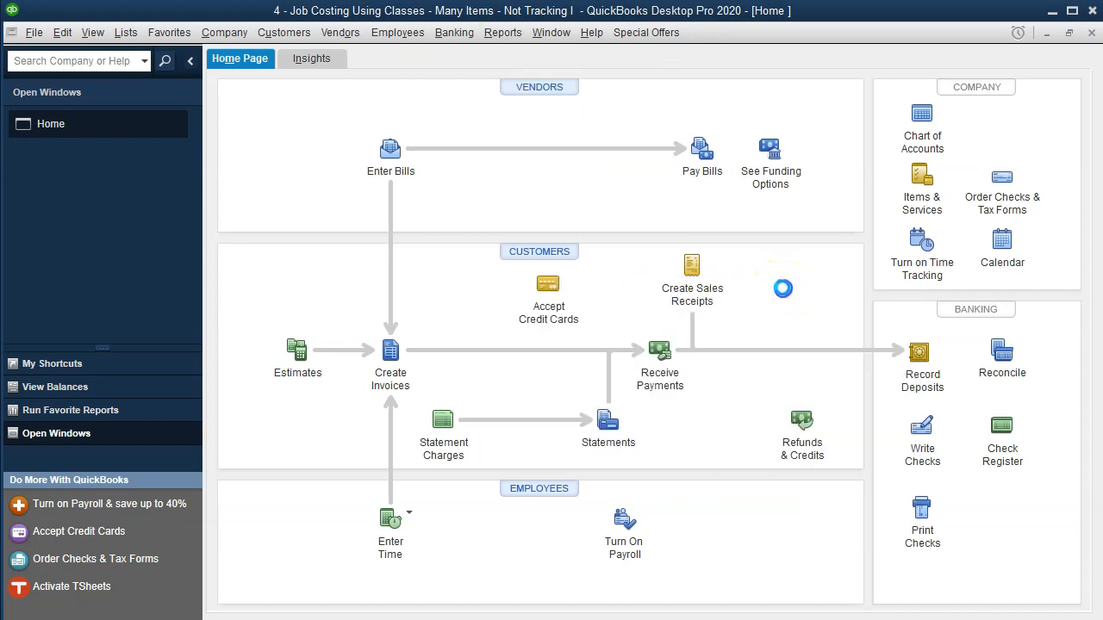
pyautogui.press('Tab')
pyautogui.write('01/01/20')
pyautogui.press('Tab')
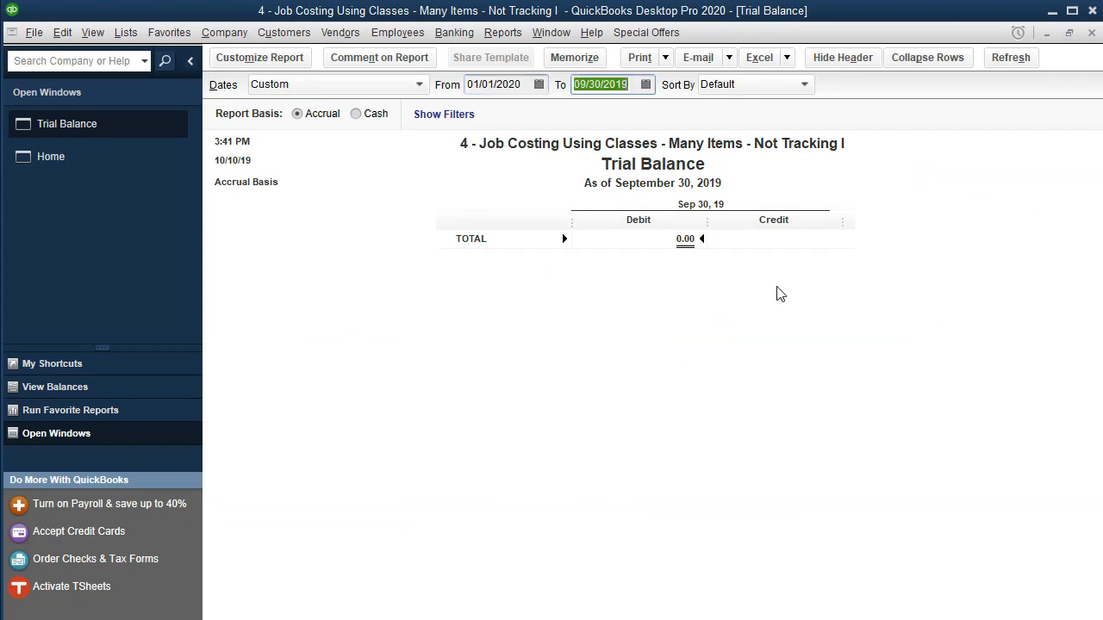
pyautogui.write('12')
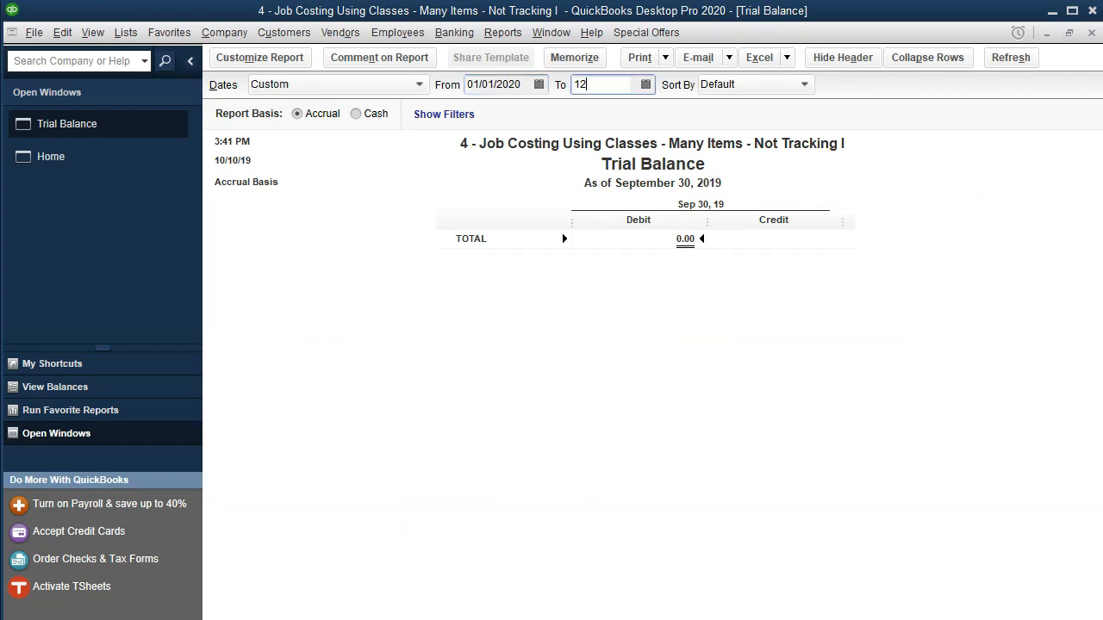
pyautogui.write('/31/20')
pyautogui.press('Tab')
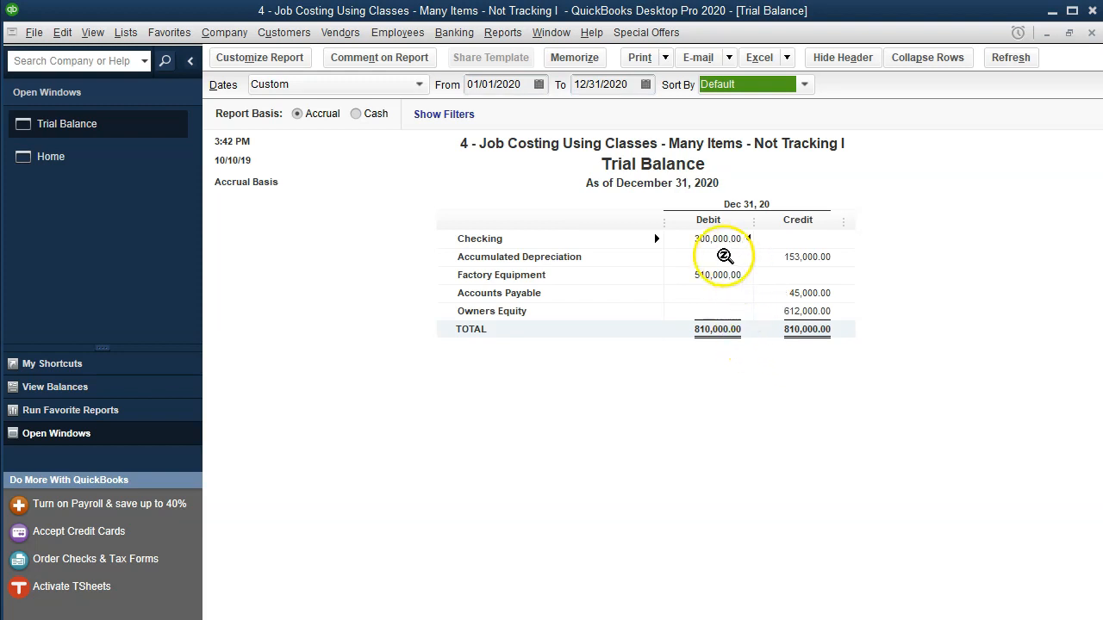
# Review the Trial Balance debits and credits from Checking through Factory Equipment to Owners Equity.
pyautogui.click(721, 251)
pyautogui.press('Up')
pyautogui.press('Down')
pyautogui.press('Right')
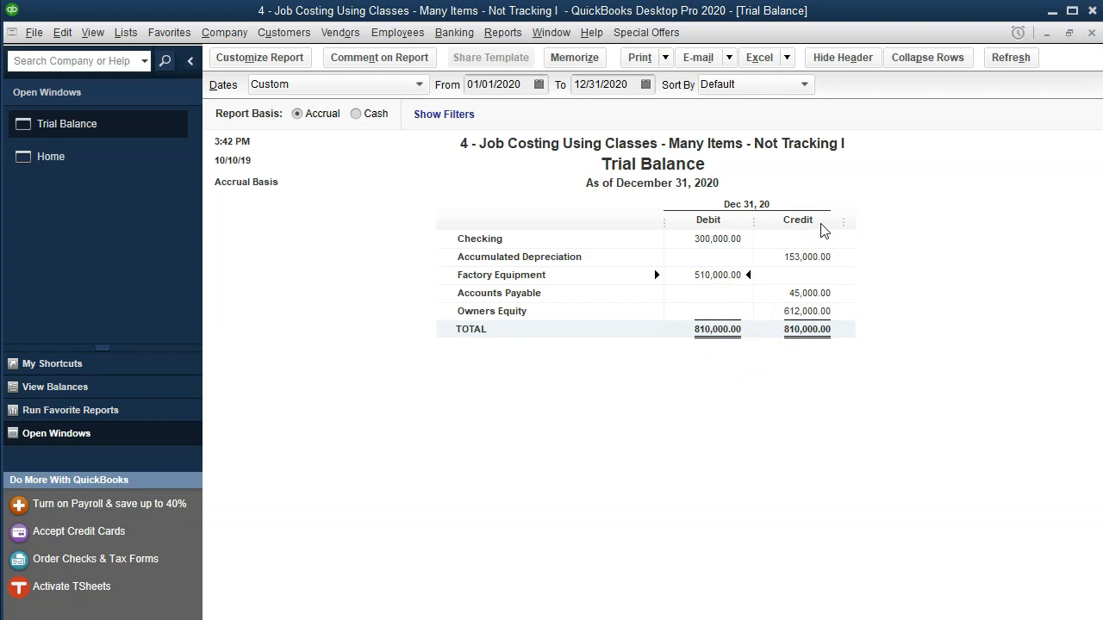
pyautogui.press('Right')
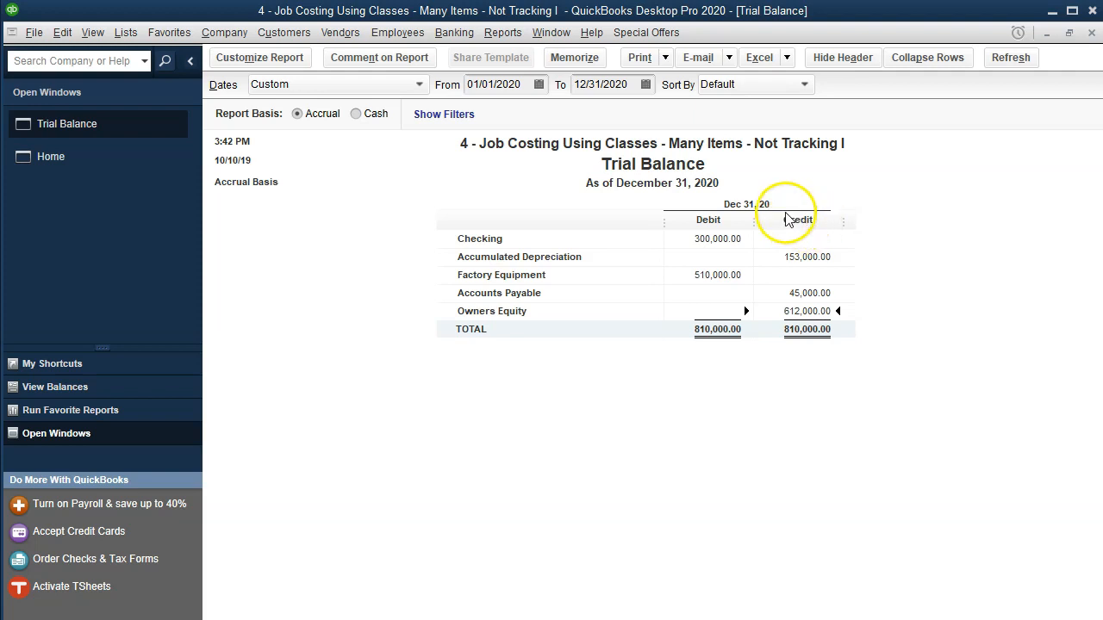
# Run a standard Balance Sheet report as of 12/01/2020.
pyautogui.click(502, 32)
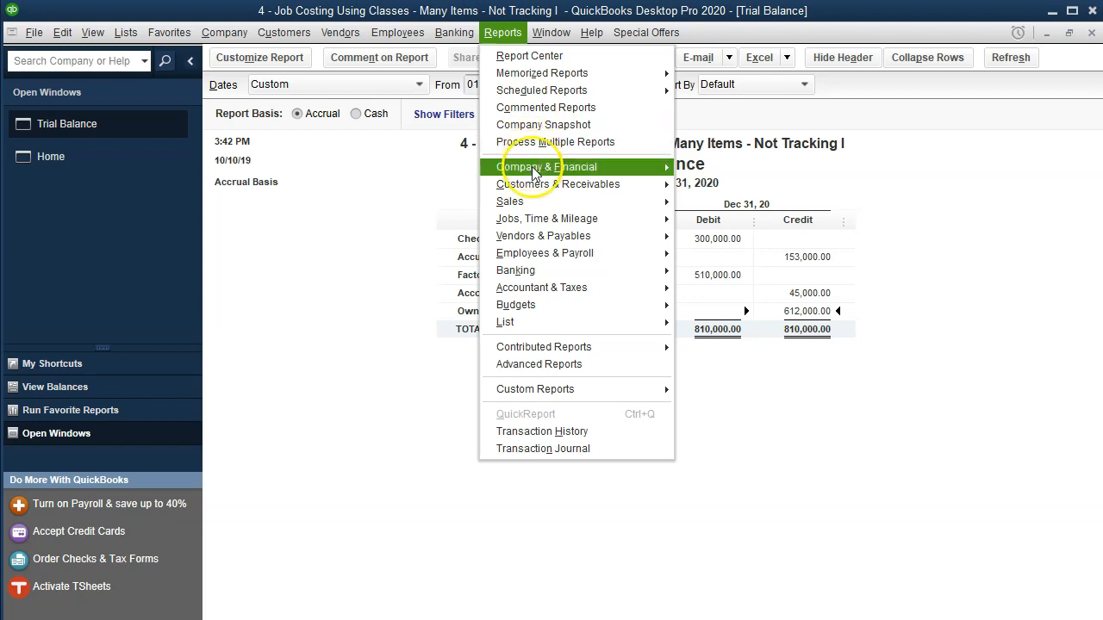
pyautogui.moveTo(538, 166)
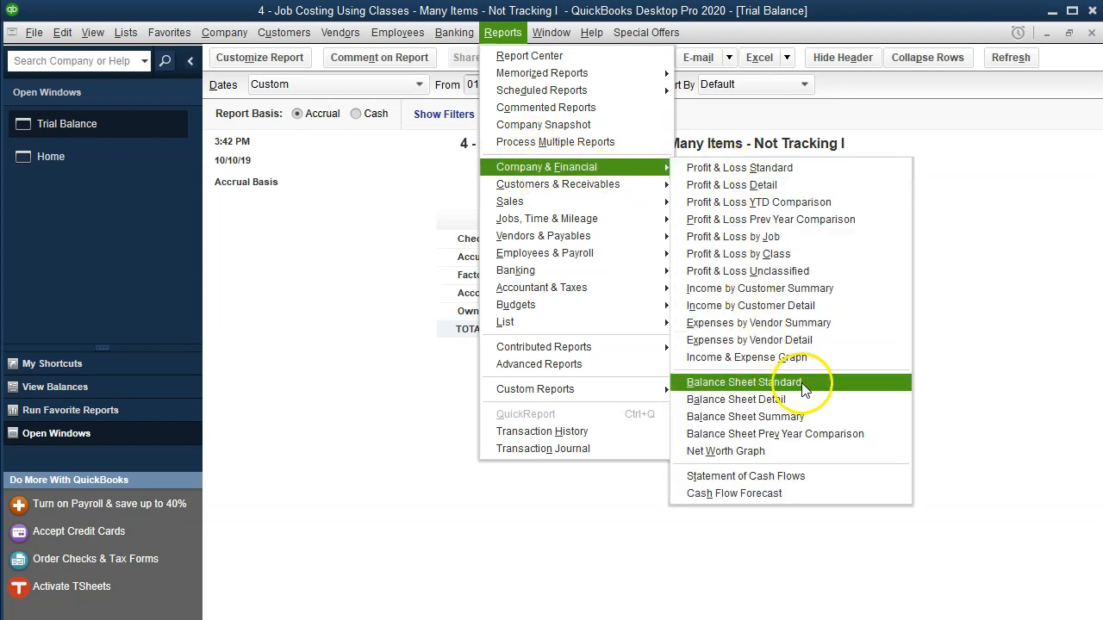
pyautogui.click(830, 384)
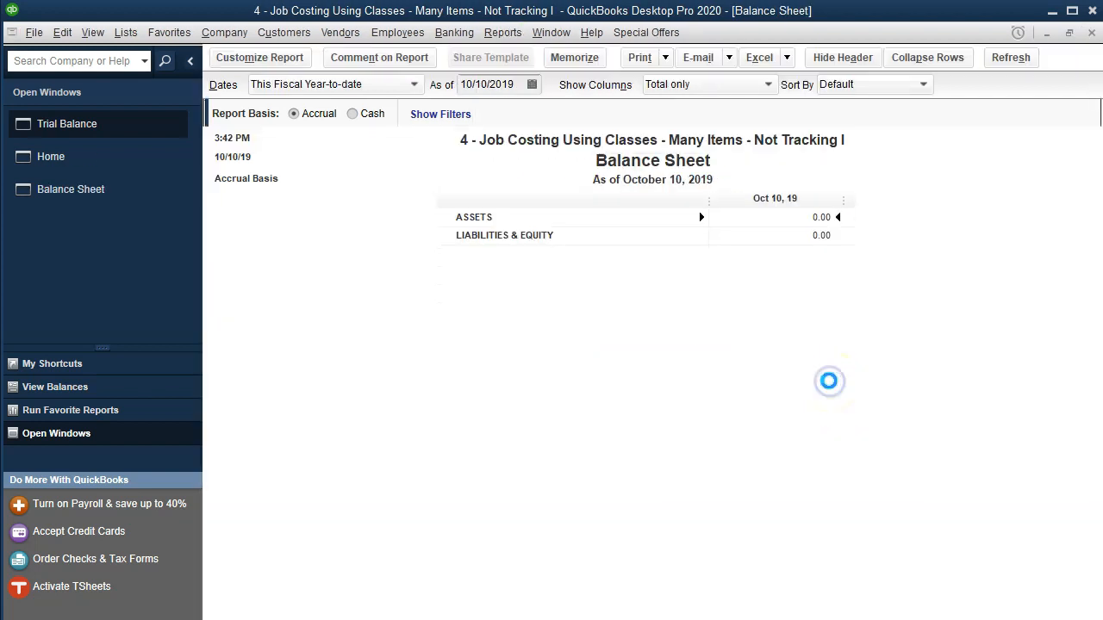
pyautogui.press('Tab')
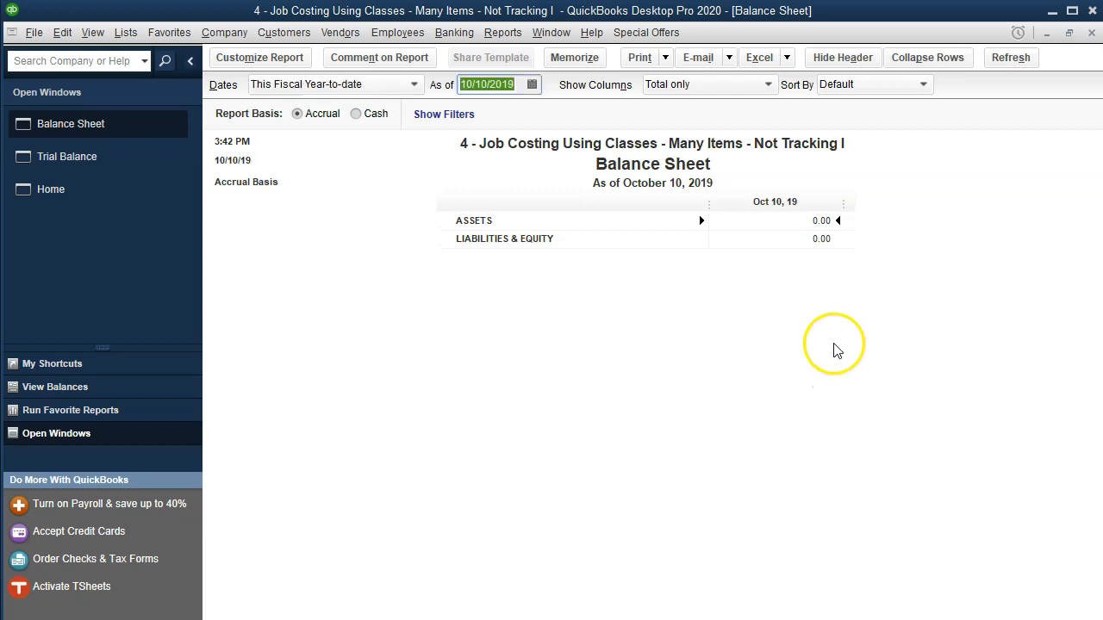
pyautogui.write('1')
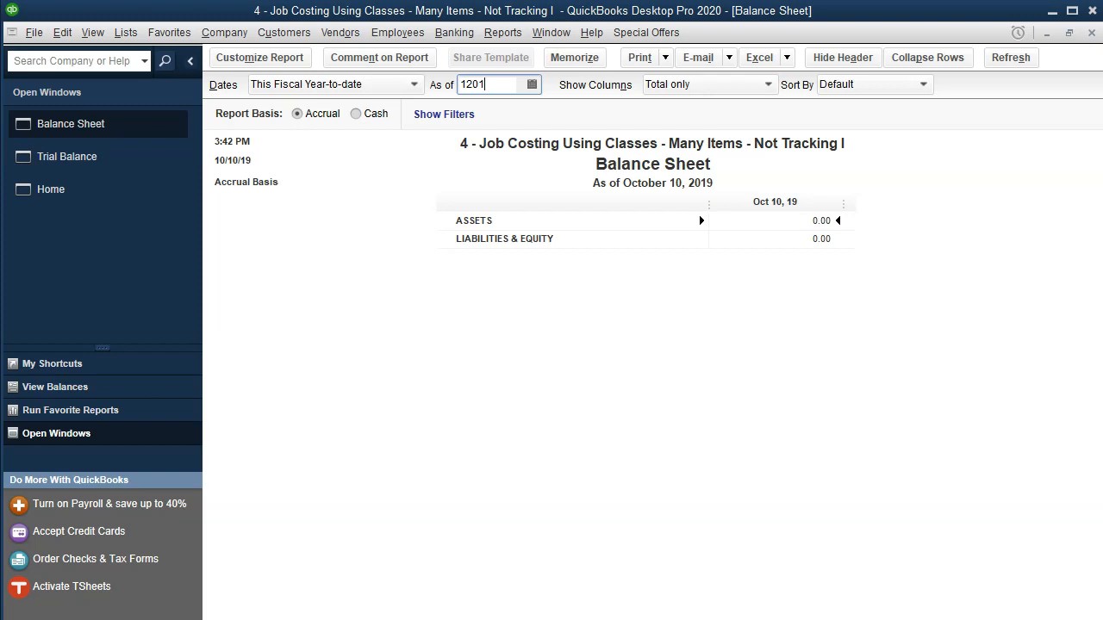
pyautogui.write('2312020')
pyautogui.press('Tab')
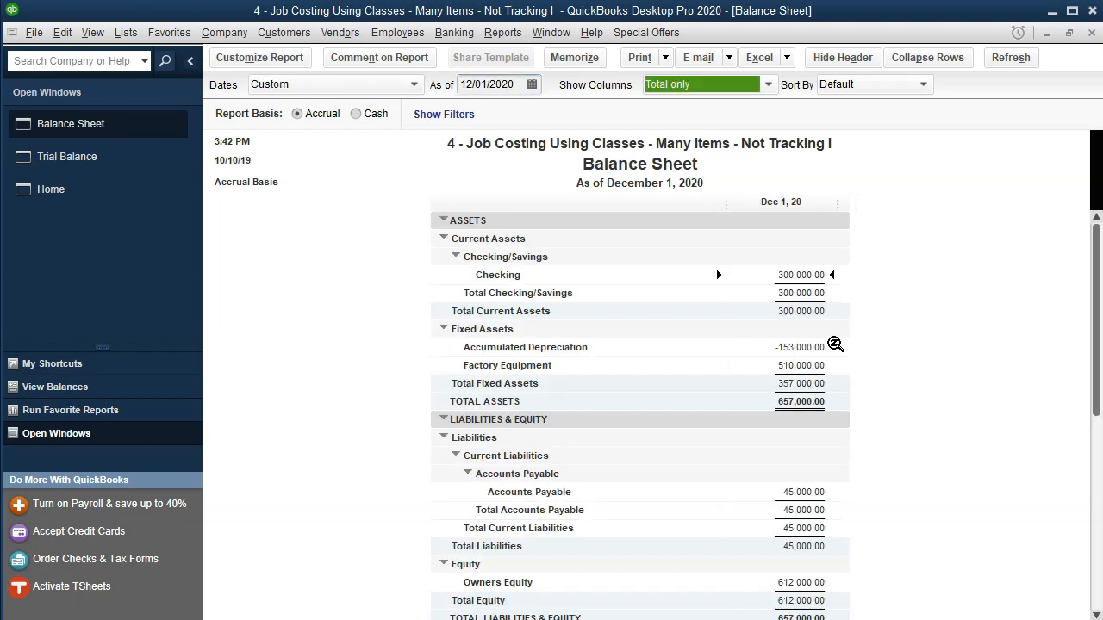
# Examine the Checking, Accumulated Depreciation, Accounts Payable and Owners Equity balances on the Balance Sheet.
pyautogui.scroll(-1, 906, 355)
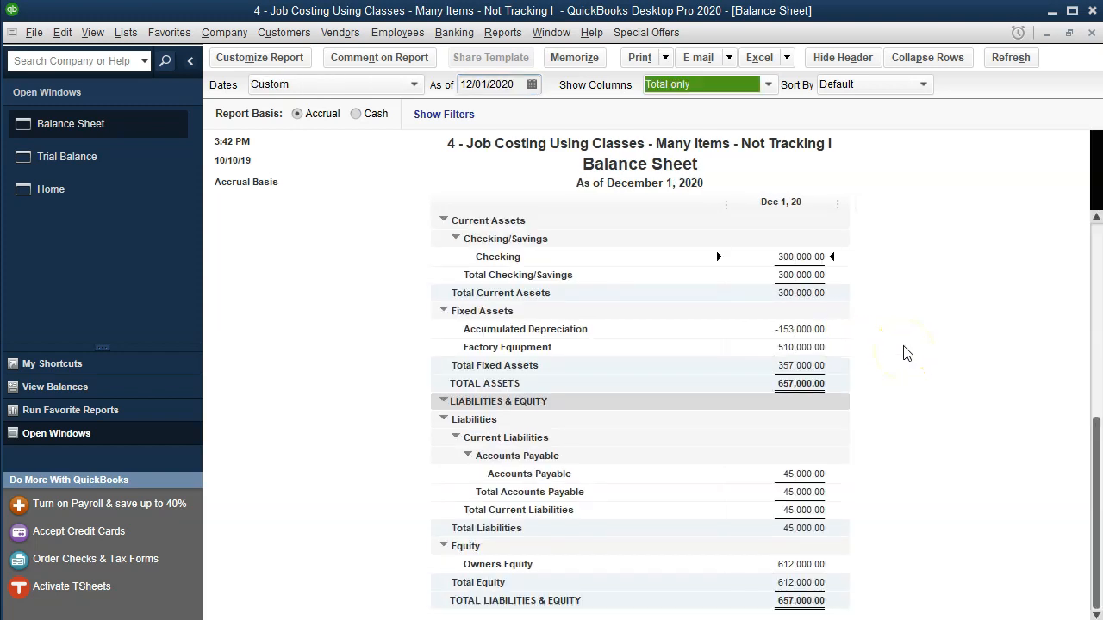
pyautogui.click(798, 343)
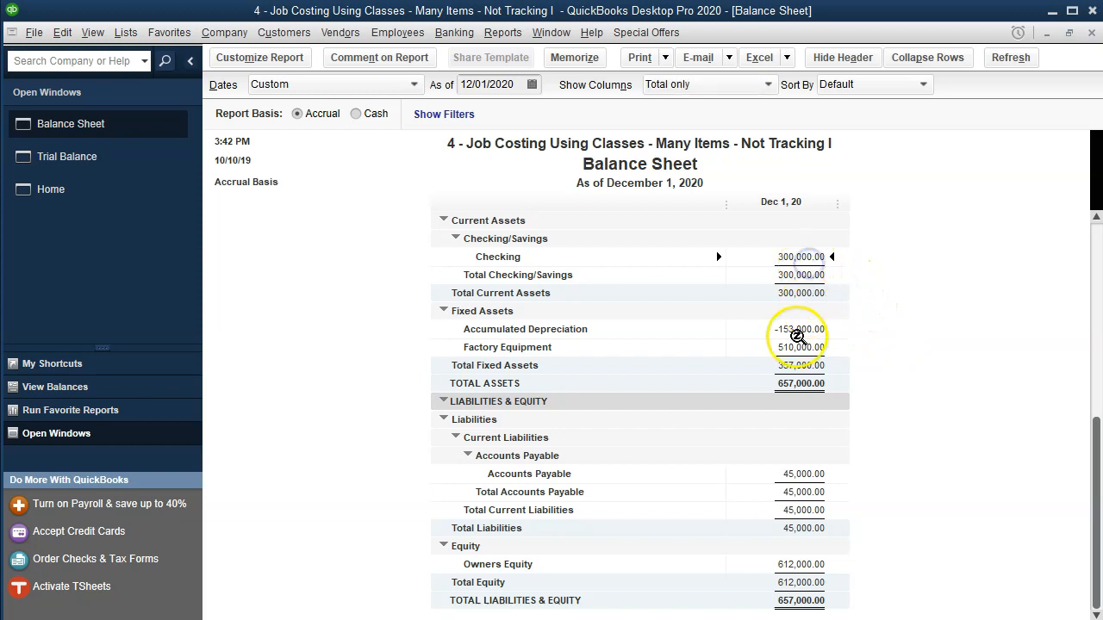
pyautogui.click(800, 330)
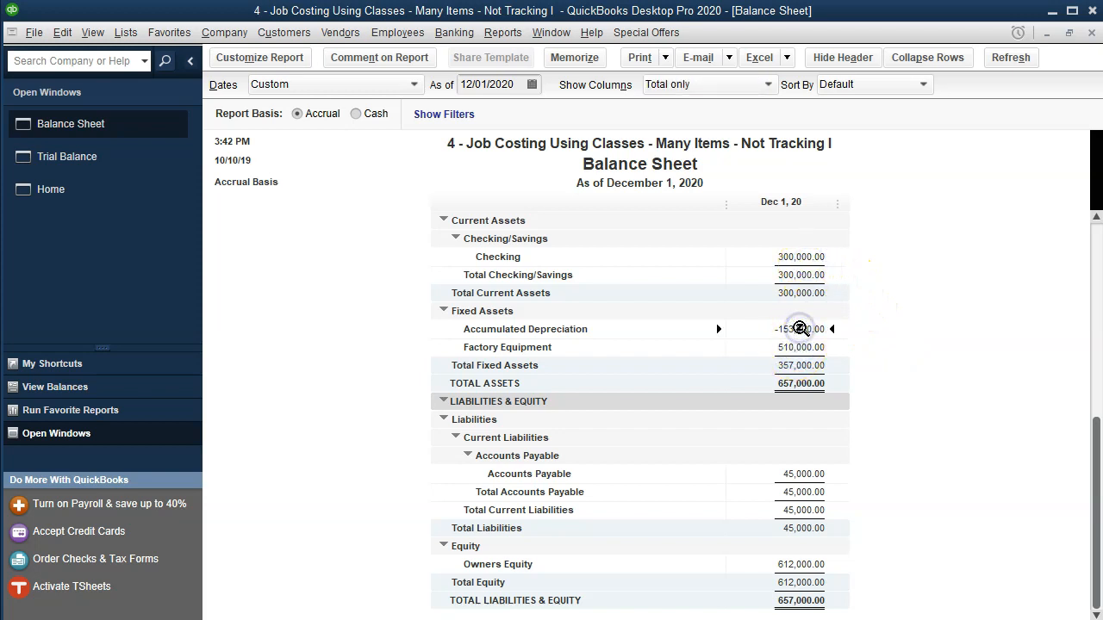
pyautogui.click(793, 473)
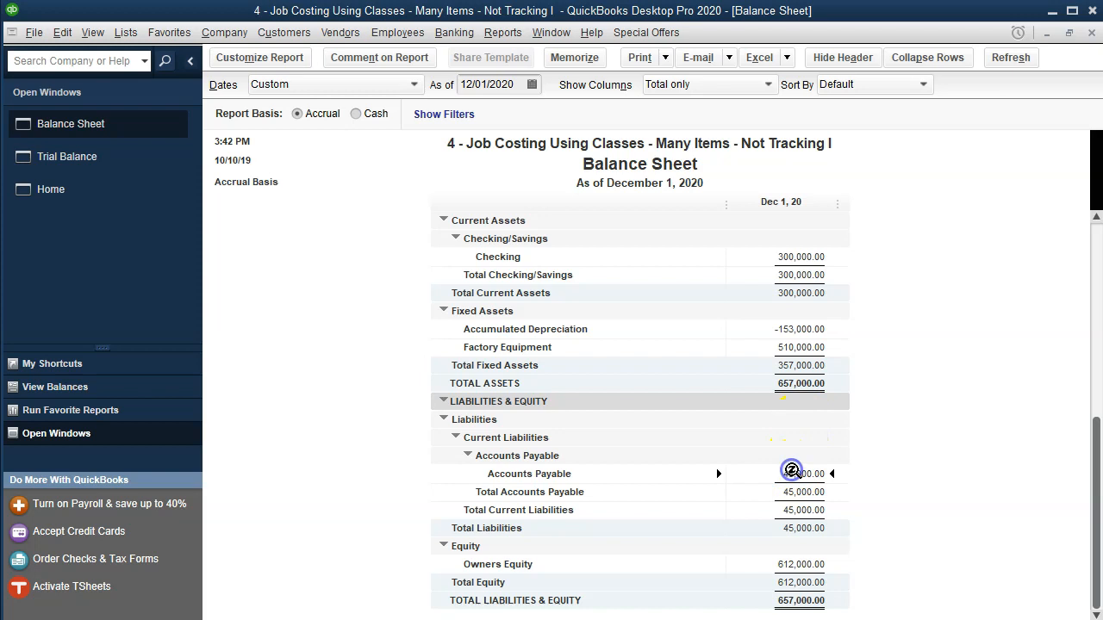
pyautogui.click(789, 567)
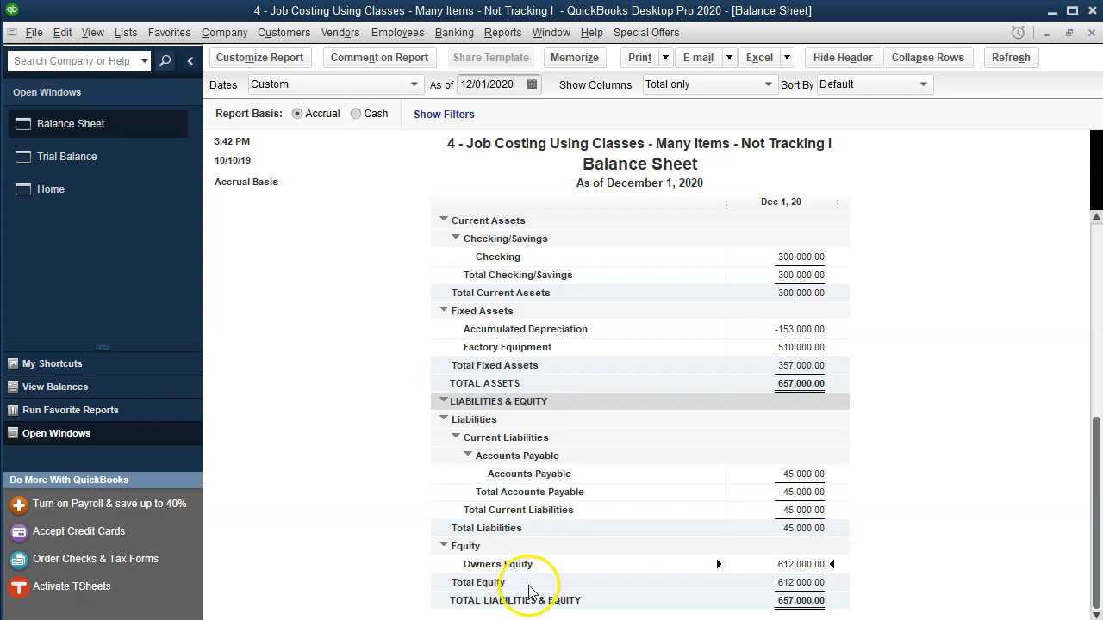
# Change the Balance Sheet's as-of date to 12/31/2019.
pyautogui.click(487, 84)
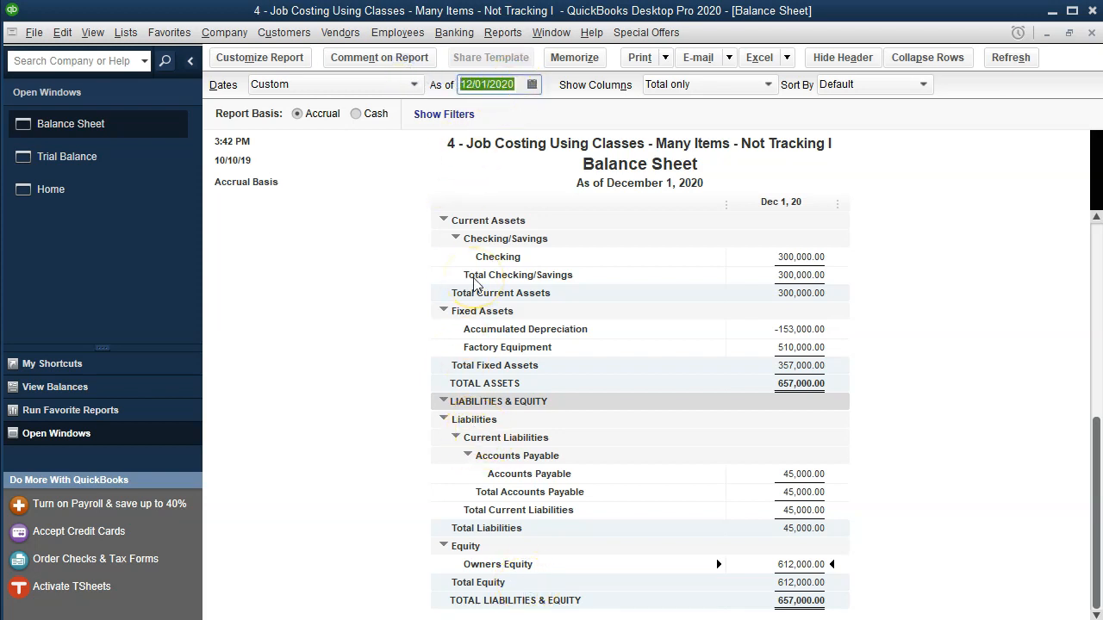
pyautogui.press('-')
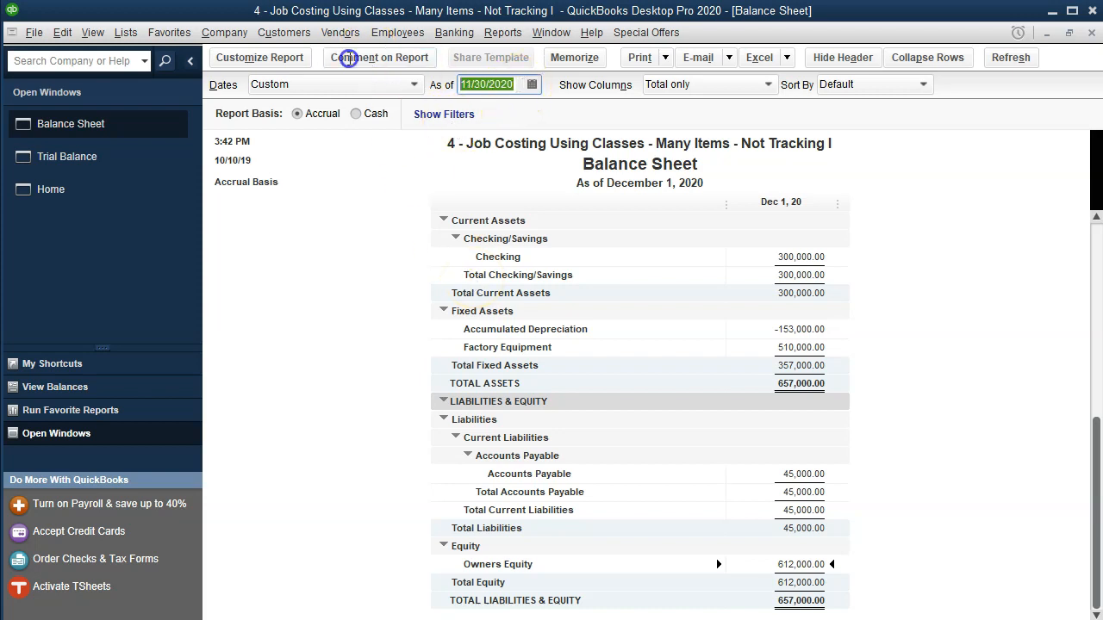
pyautogui.write('12/31/2019')
pyautogui.press('Tab')
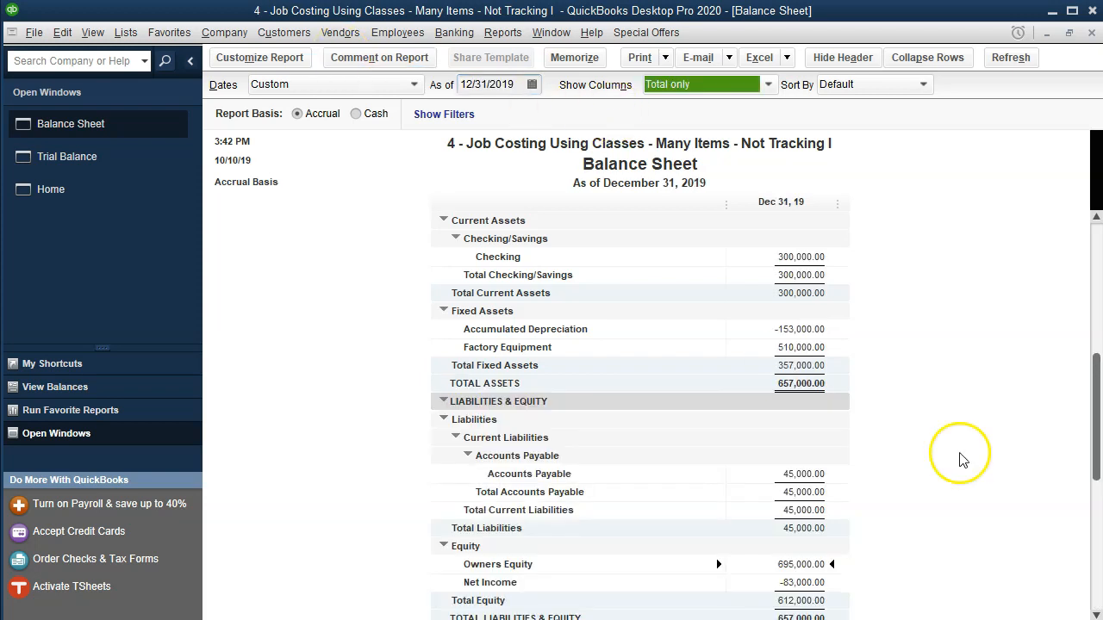
# Check the Net Income line in the Balance Sheet's equity section and run a standard Profit & Loss report.
pyautogui.scroll(-1, 947, 460)
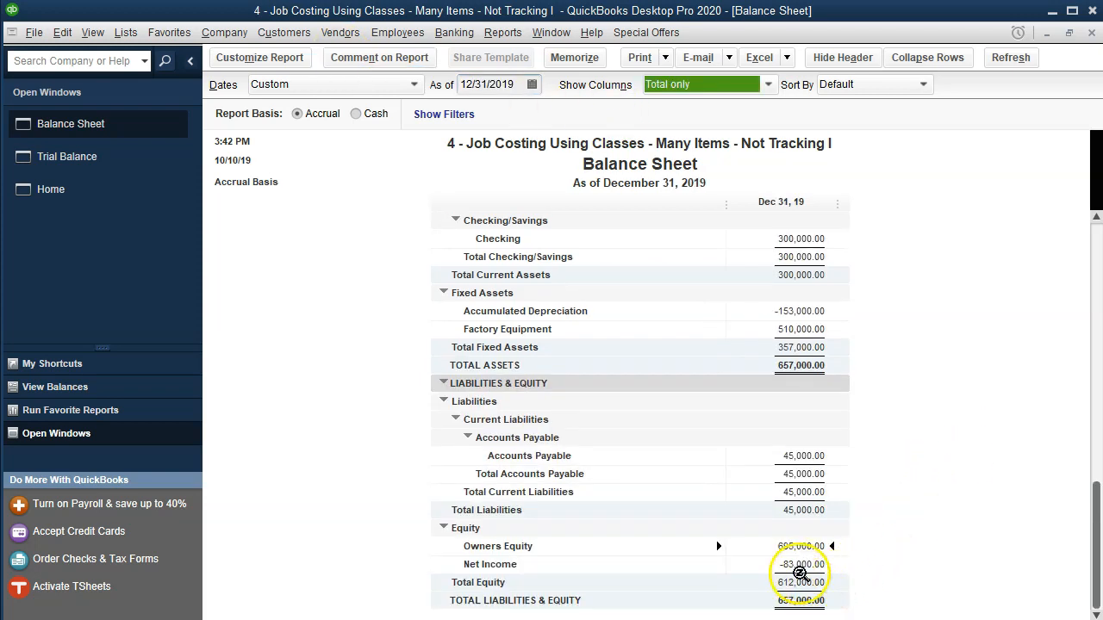
pyautogui.click(800, 569)
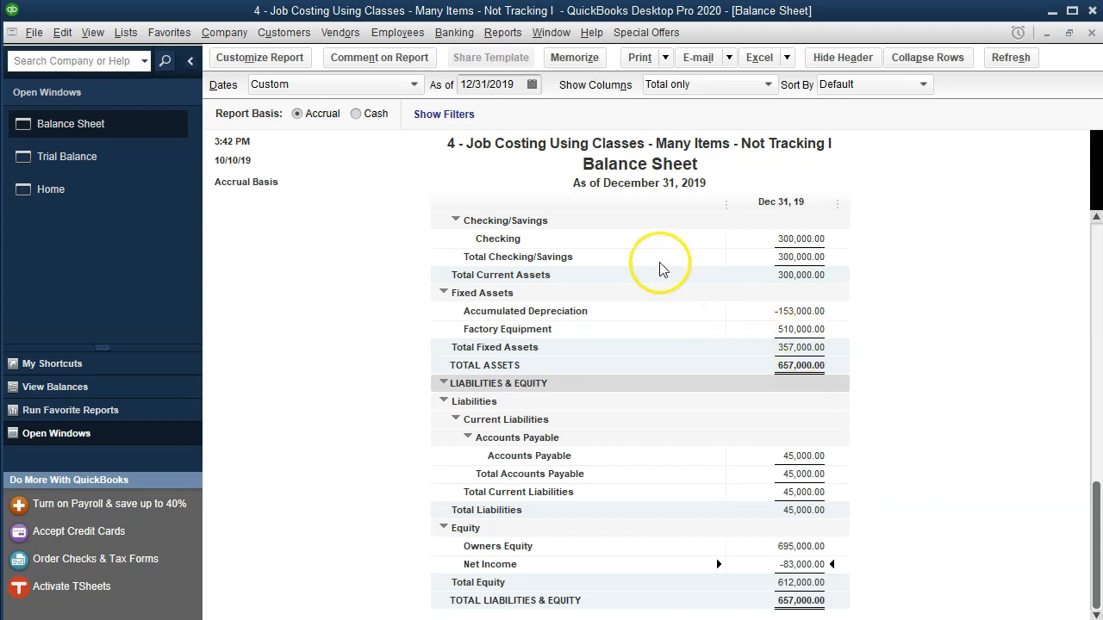
pyautogui.click(503, 31)
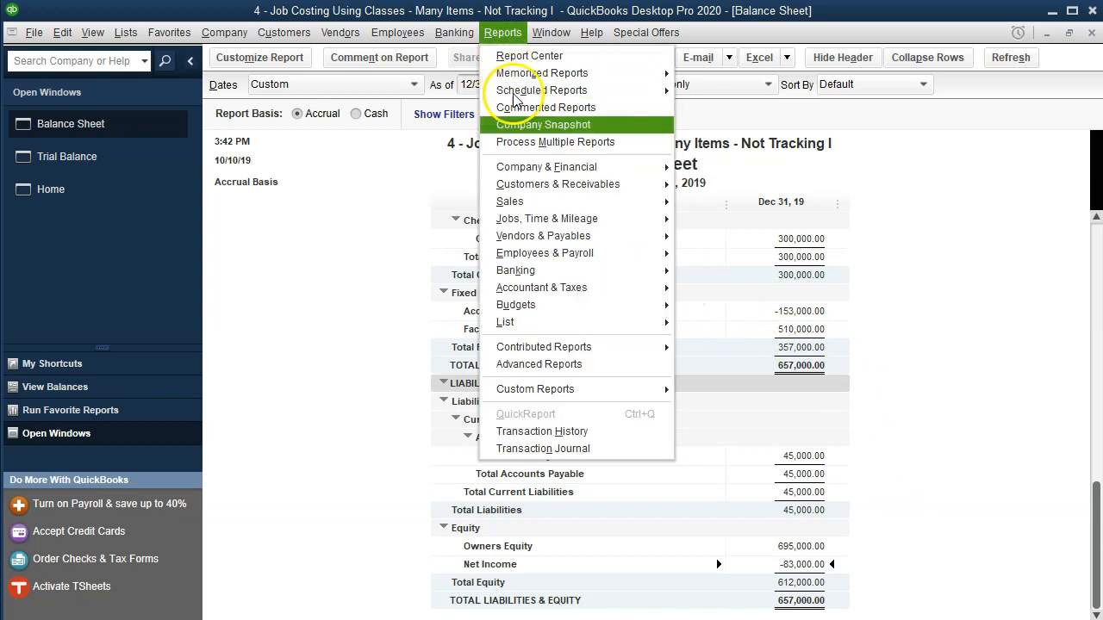
pyautogui.moveTo(524, 172)
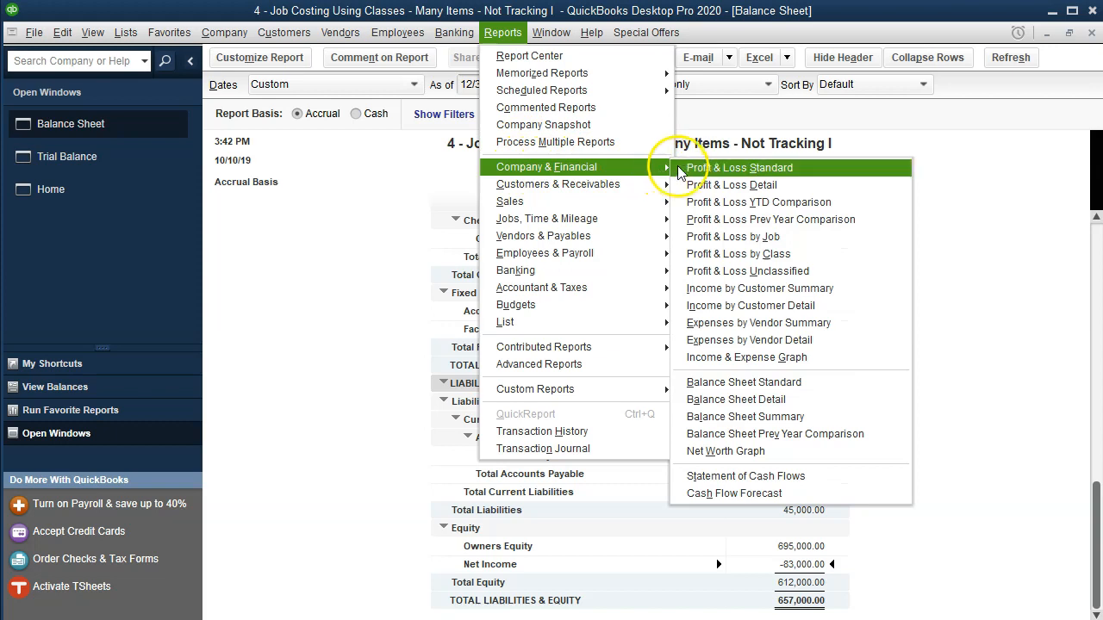
pyautogui.click(810, 170)
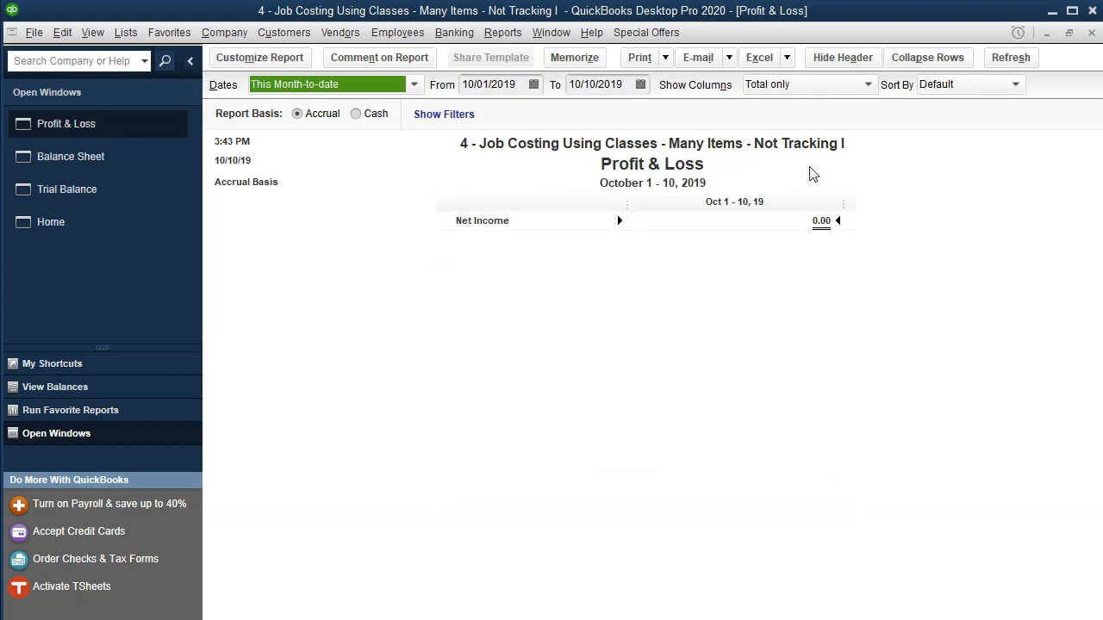
# Set the Profit & Loss report period to 01/01/2020 through 12/31/2020.
pyautogui.press('Tab')
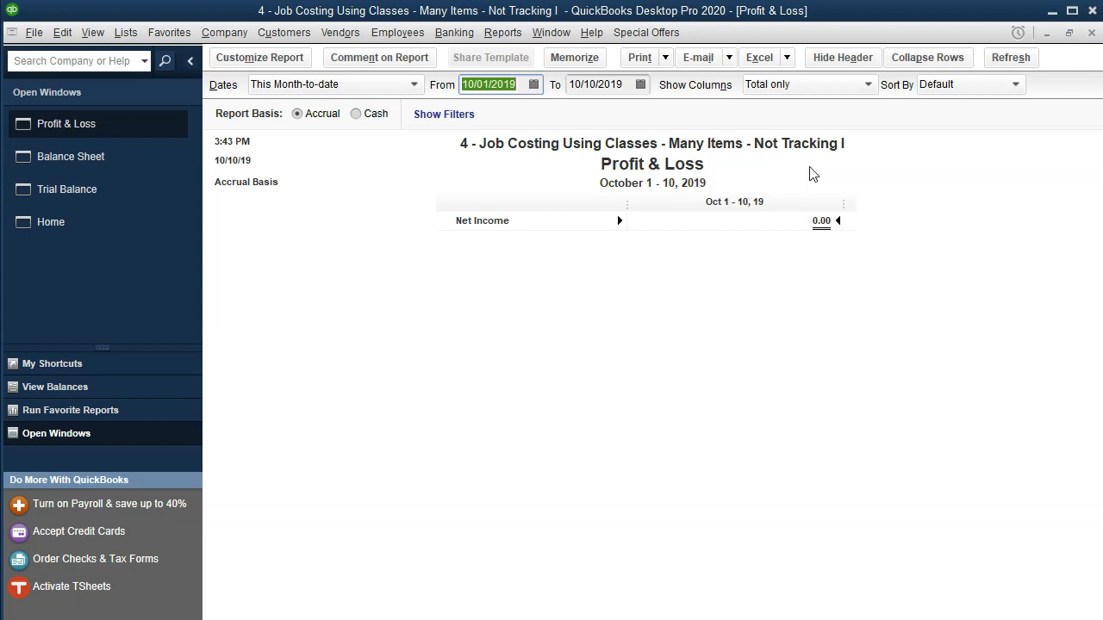
pyautogui.write('01/01/2020')
pyautogui.press('Tab')
pyautogui.write('12312020')
pyautogui.press('Tab')
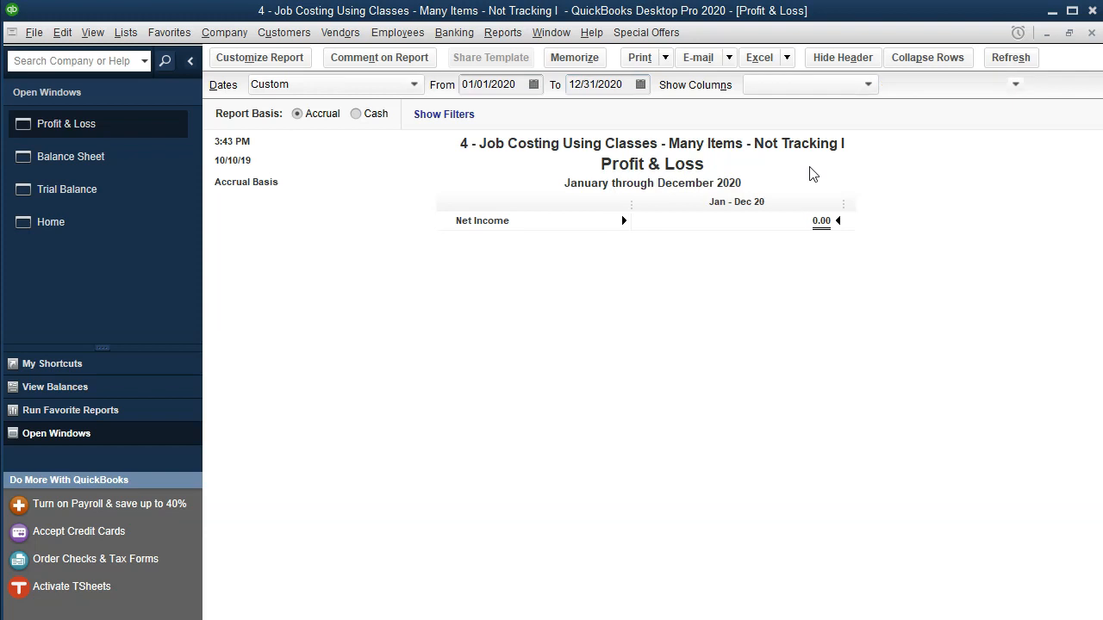
pyautogui.click(817, 274)
pyautogui.click(735, 356)
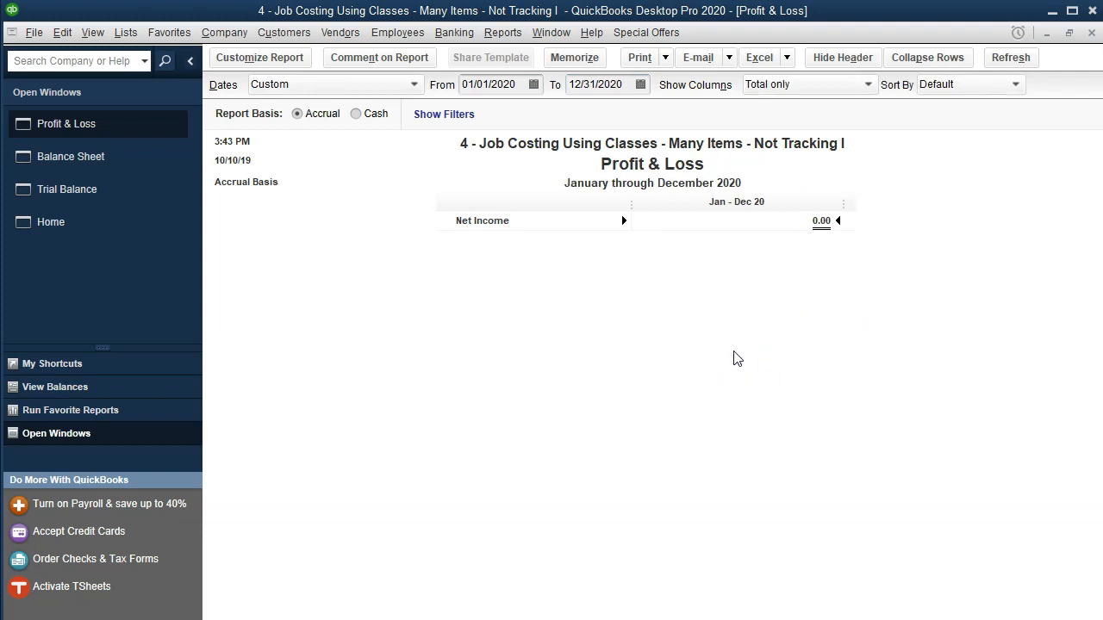
# Change the Profit & Loss report period to 01/01/2019 through 12/31/2019.
pyautogui.click(523, 86)
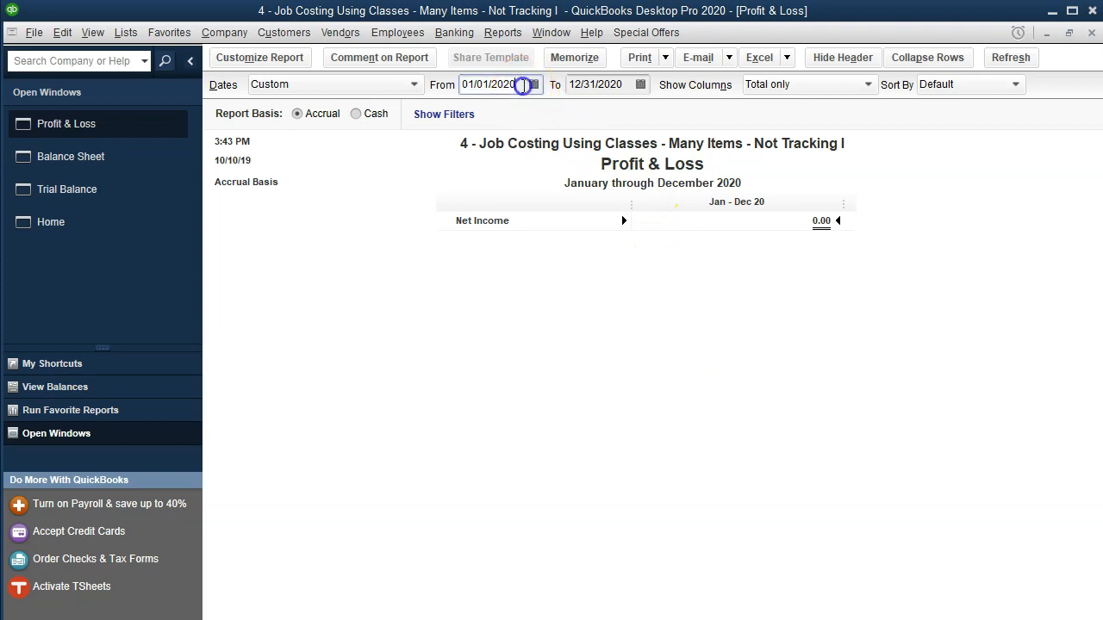
pyautogui.press('BackSpace')
pyautogui.press('BackSpace')
pyautogui.write('19')
pyautogui.press('Tab')
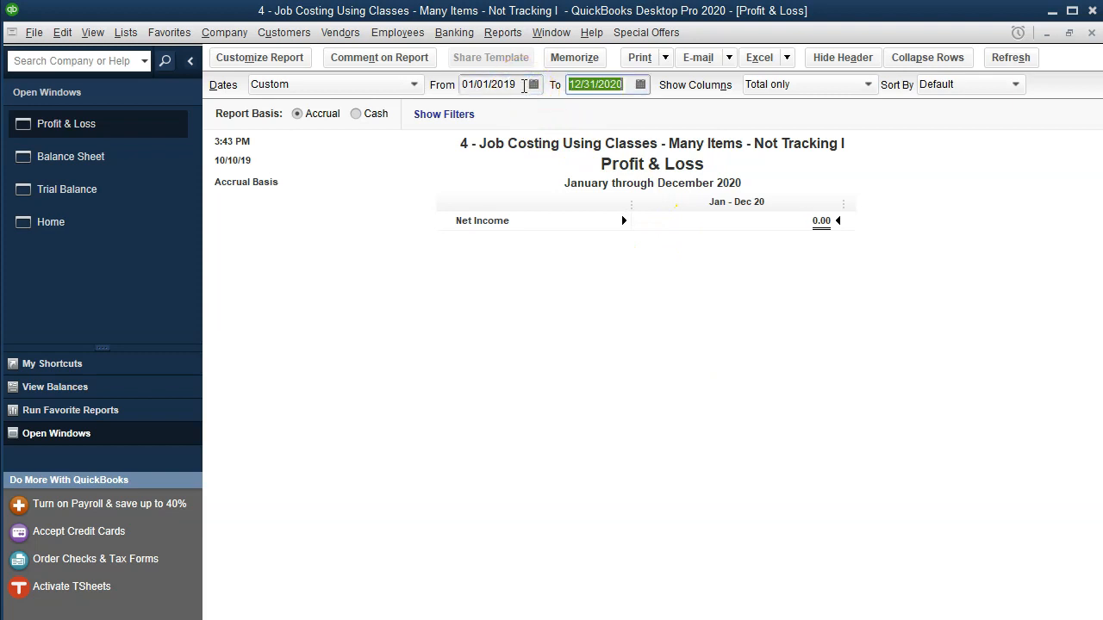
pyautogui.press('Right')
pyautogui.press('BackSpace')
pyautogui.press('BackSpace')
pyautogui.write('19')
pyautogui.press('Tab')
pyautogui.click(648, 221)
pyautogui.click(760, 393)
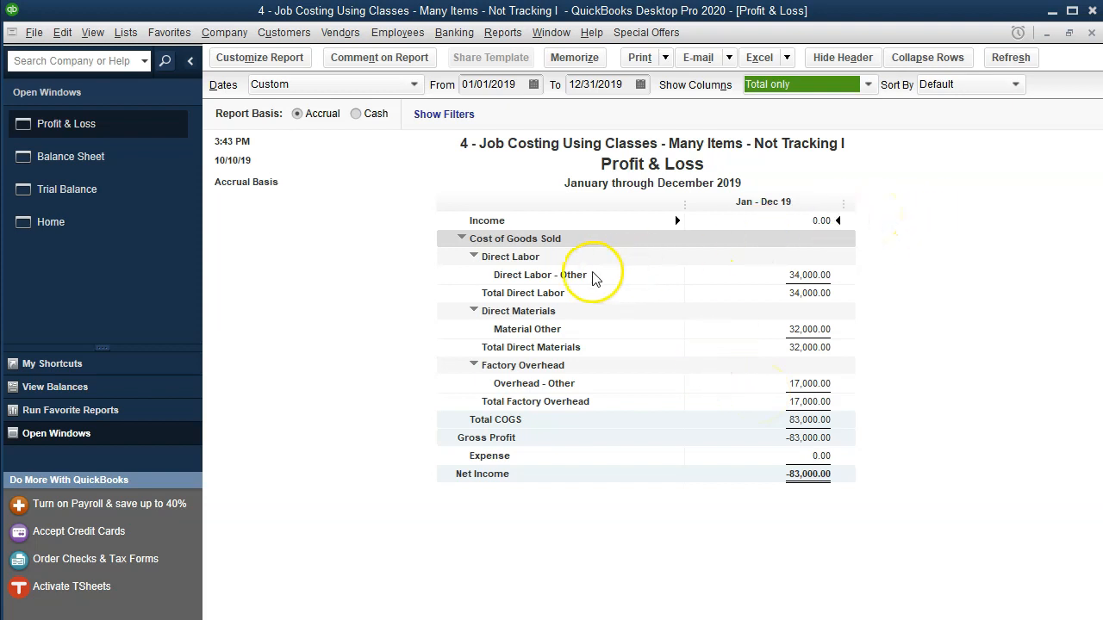
# Collapse and re-expand Cost of Goods Sold and its Direct Labor, Direct Materials and Factory Overhead groups to examine the subaccounts.
pyautogui.click(462, 239)
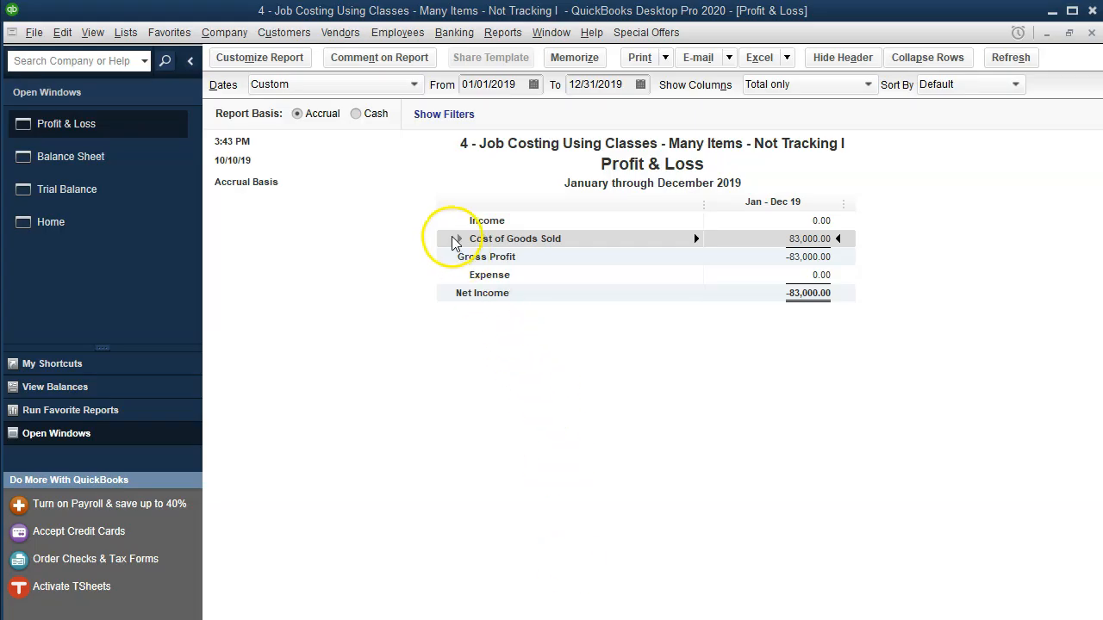
pyautogui.click(461, 239)
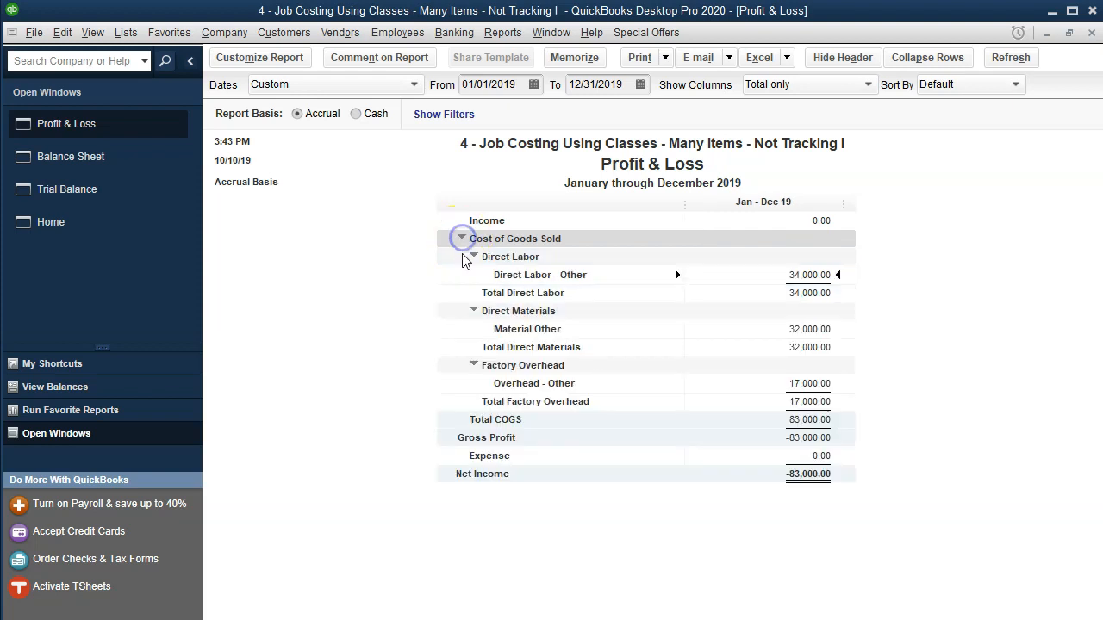
pyautogui.click(471, 257)
pyautogui.click(472, 277)
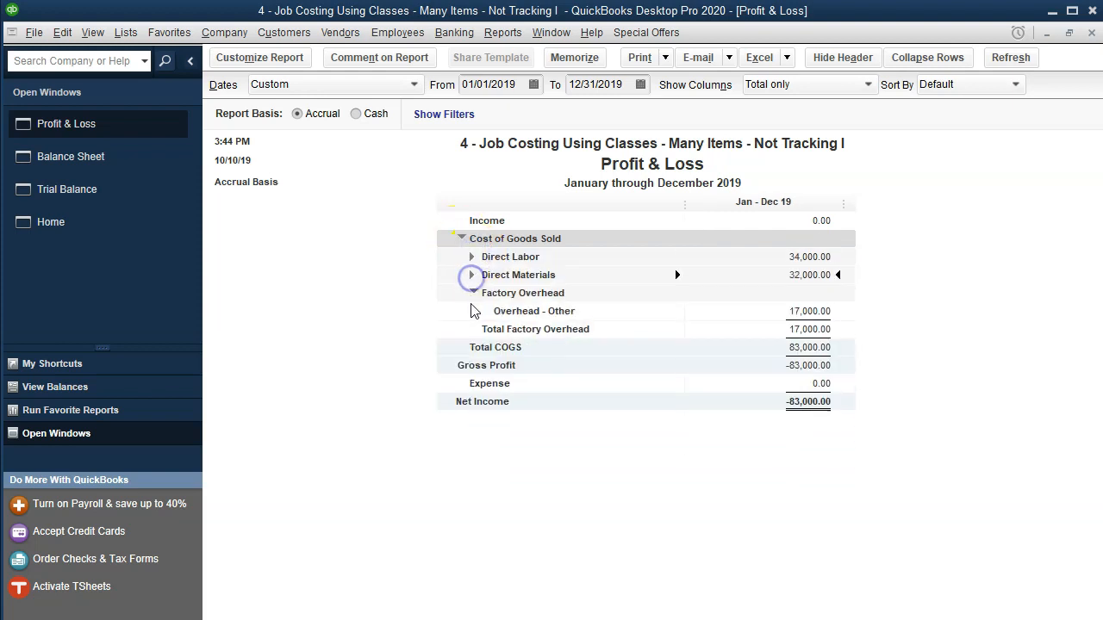
pyautogui.click(473, 293)
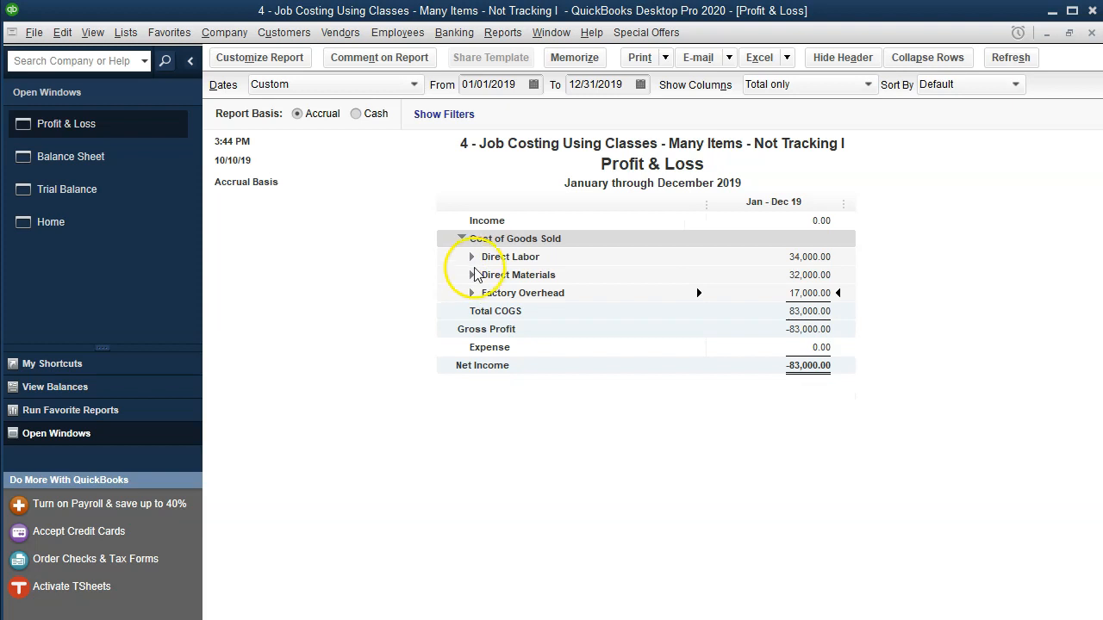
pyautogui.click(471, 257)
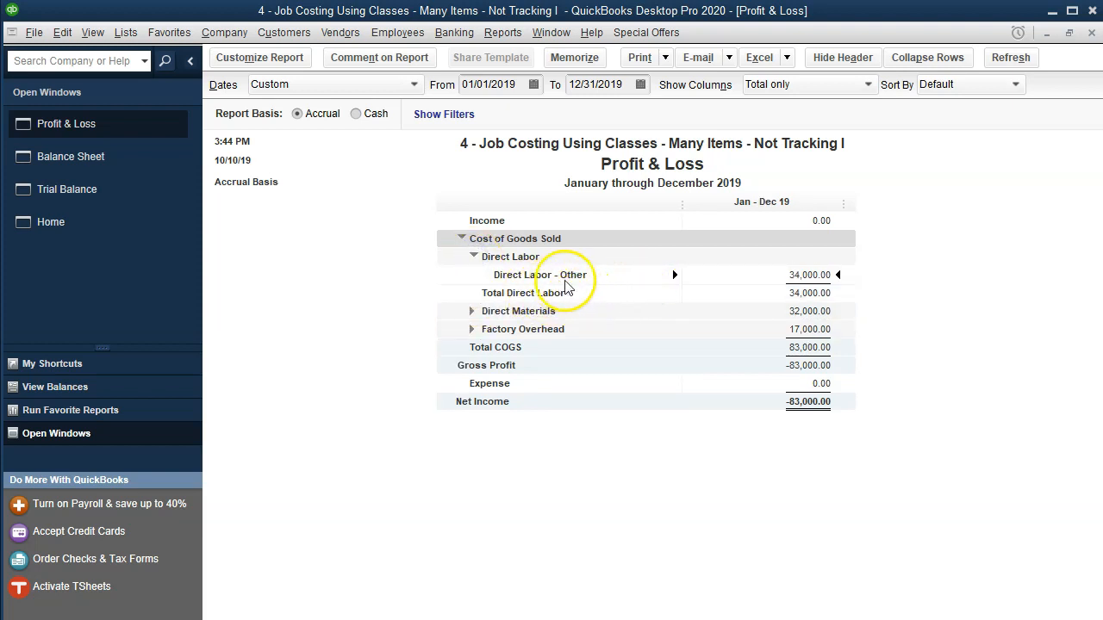
pyautogui.click(471, 311)
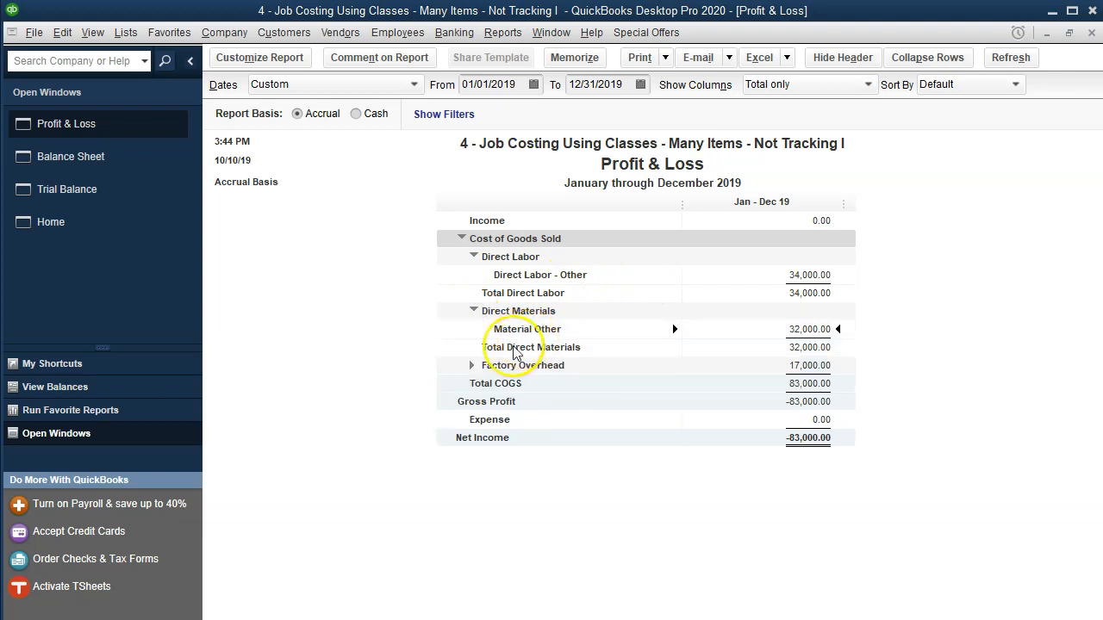
pyautogui.click(471, 365)
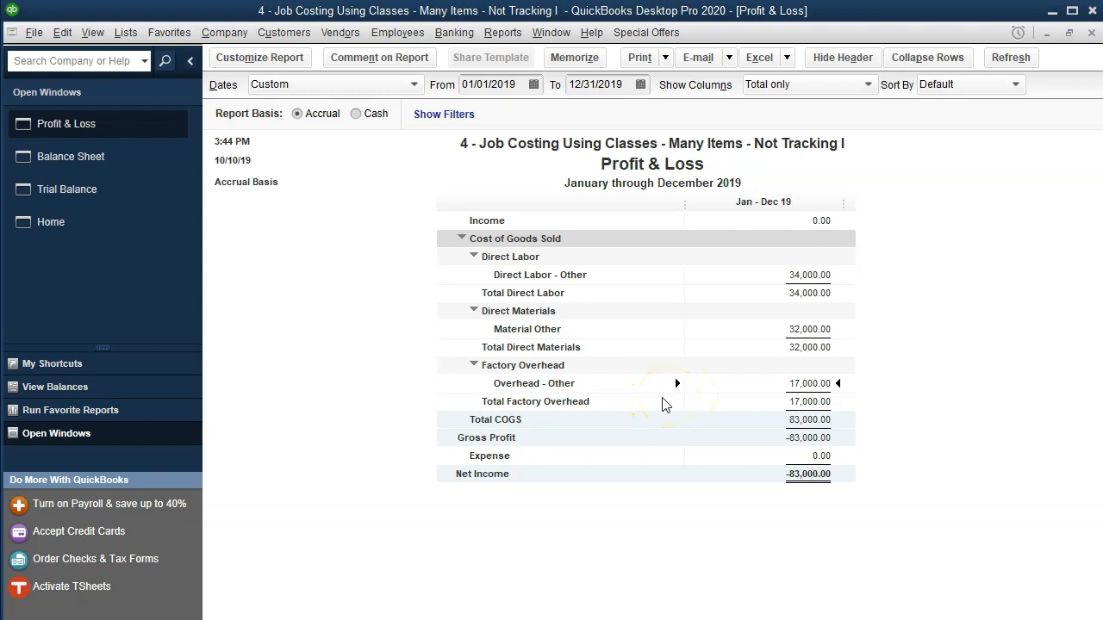
# Run a Profit & Loss by Class report for 01/01/2019 through 12/31/2019.
pyautogui.click(515, 33)
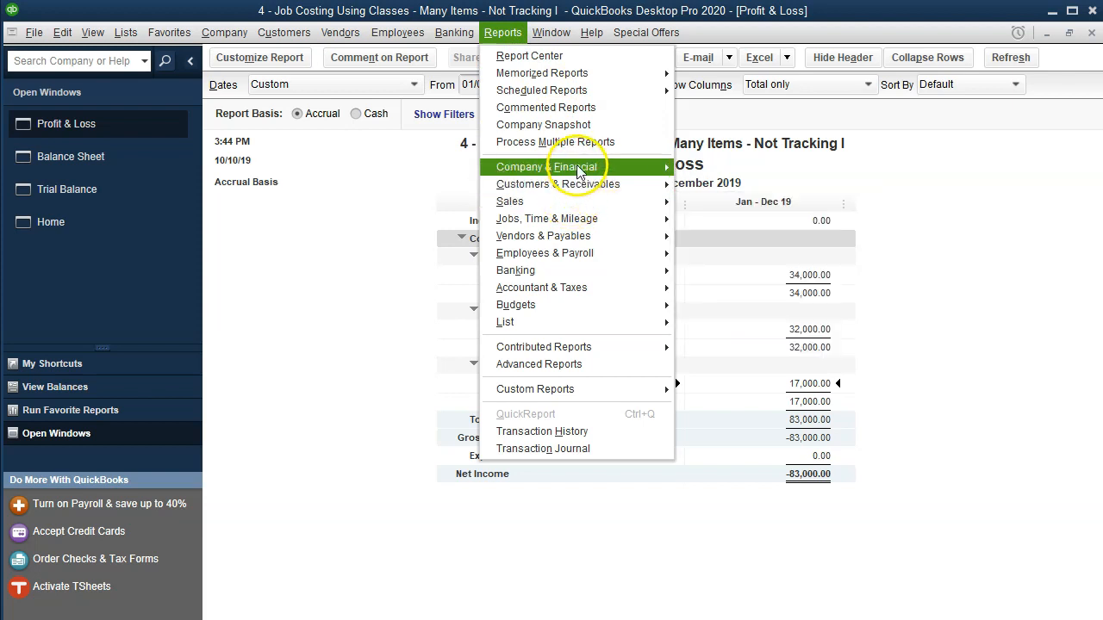
pyautogui.moveTo(552, 167)
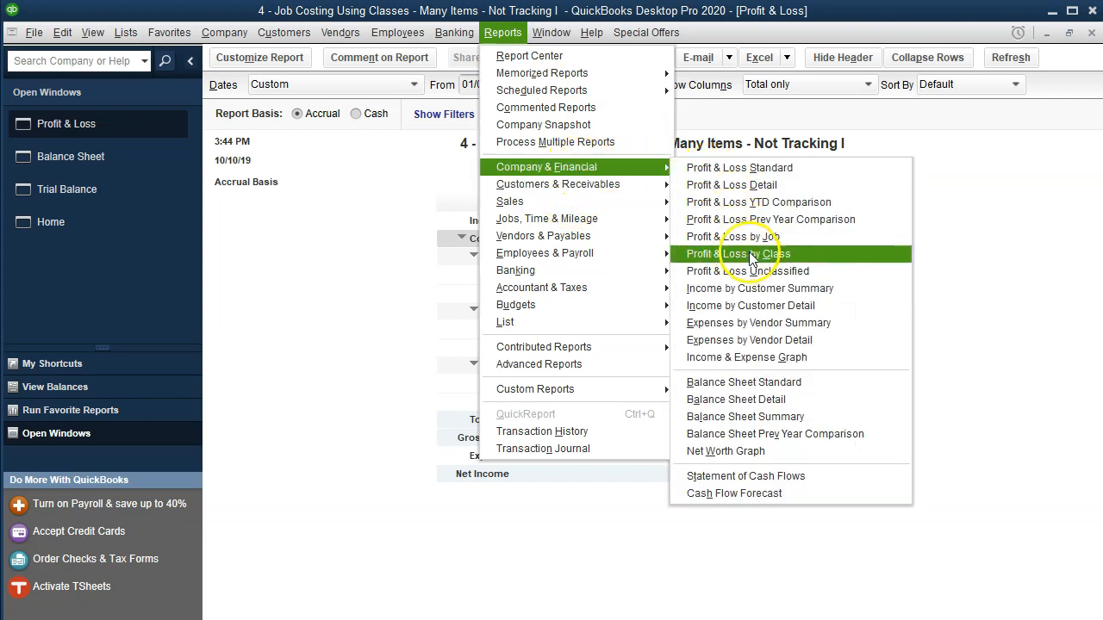
pyautogui.click(804, 253)
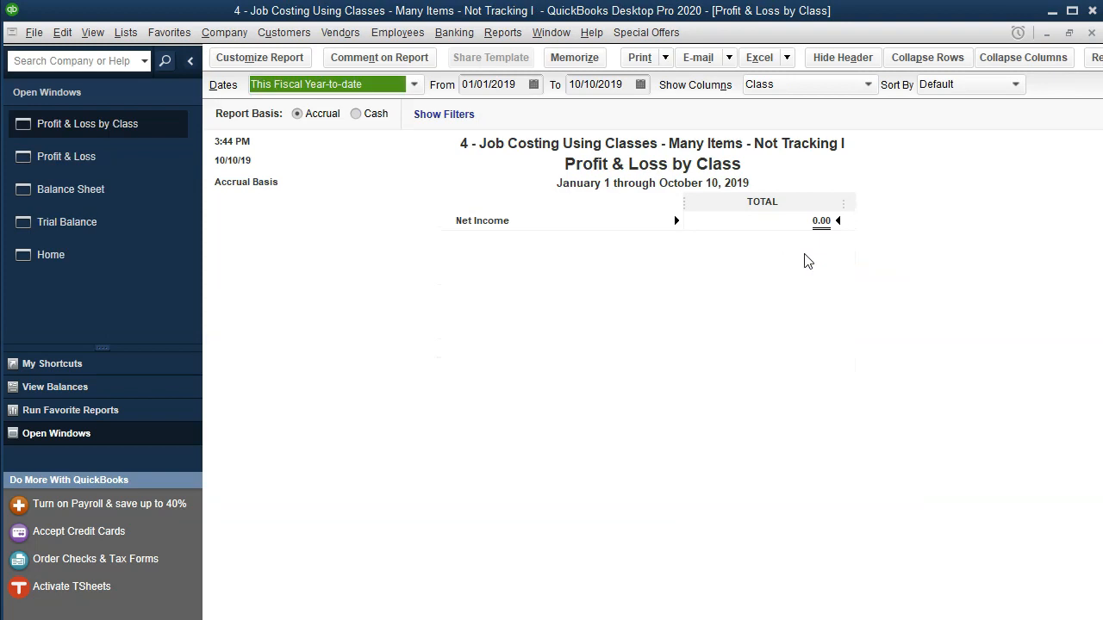
pyautogui.press('Tab')
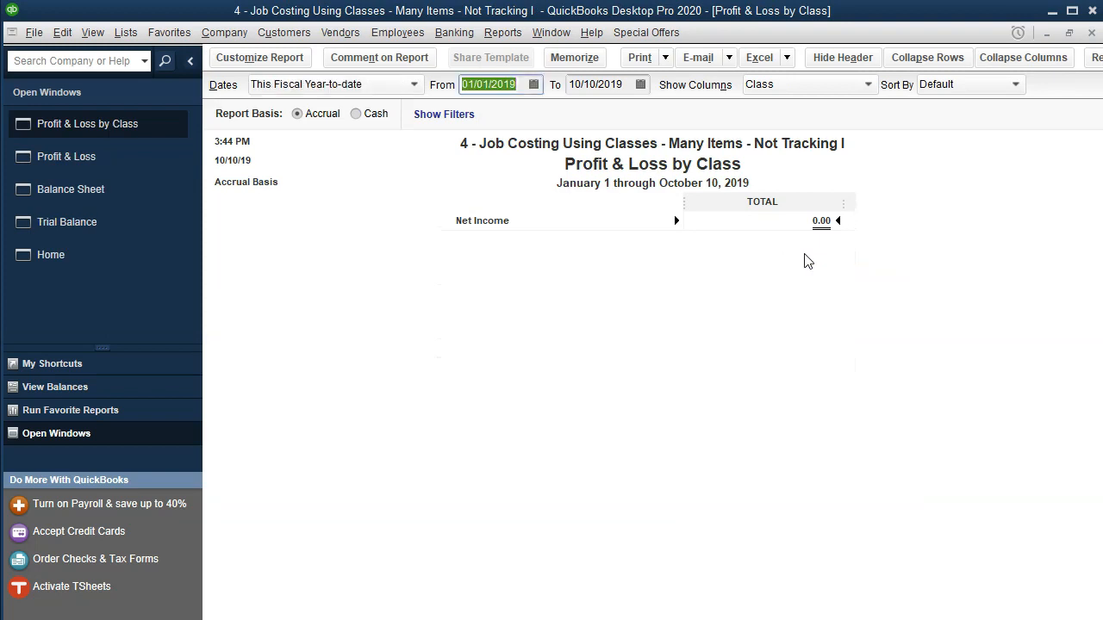
pyautogui.write('01/01/2019')
pyautogui.press('Tab')
pyautogui.write('123119')
pyautogui.press('Tab')
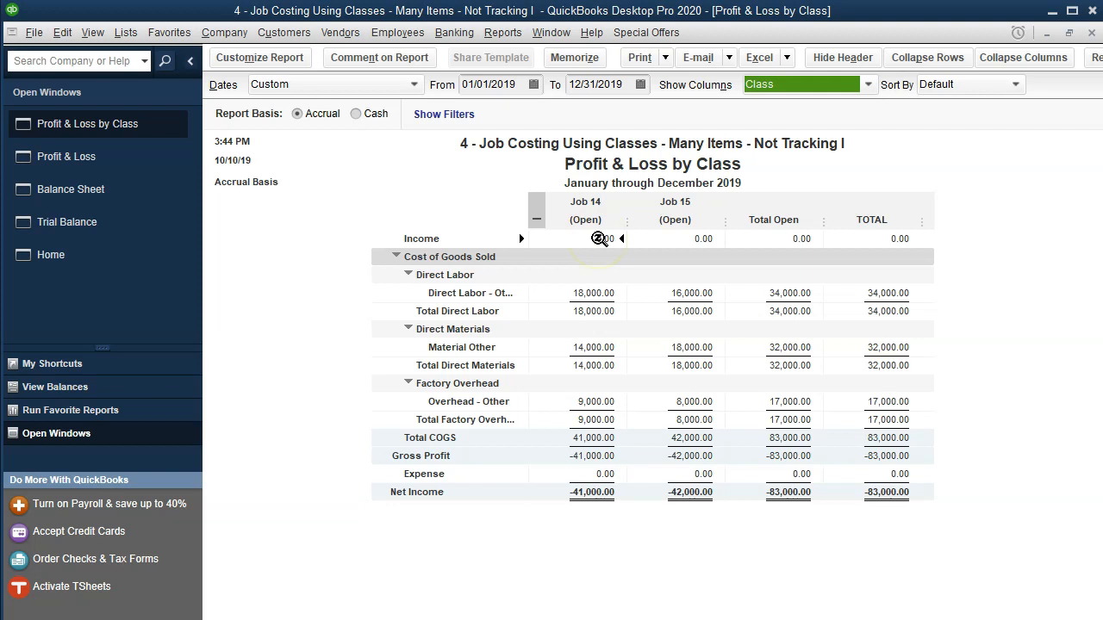
# Collapse and re-expand the Open class columns to compare the combined costs with those of Job 14 and Job 15.
pyautogui.click(536, 219)
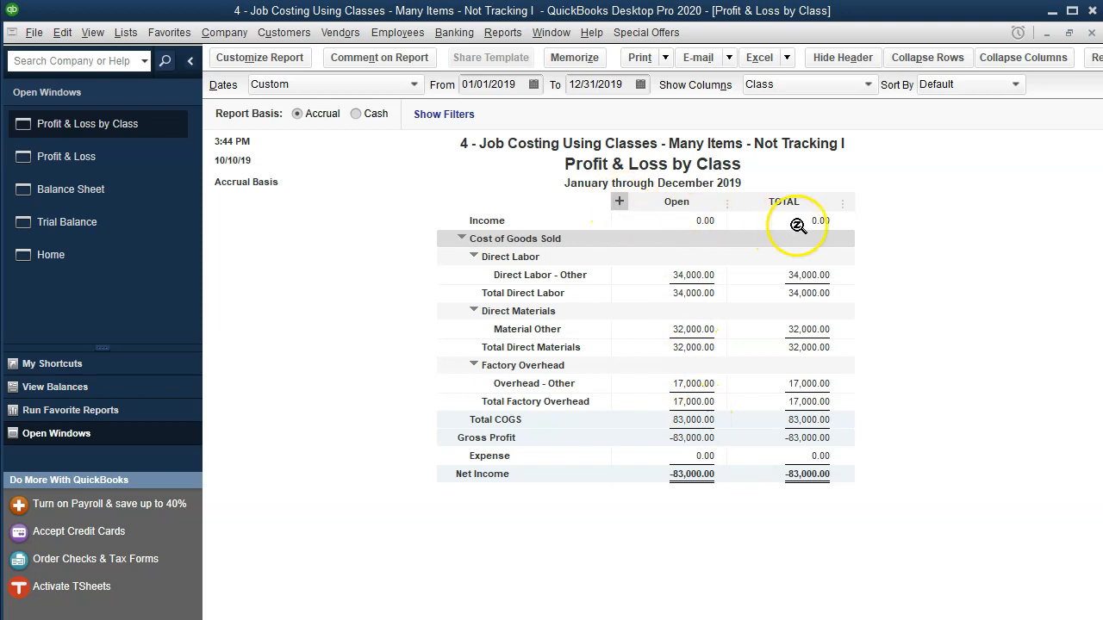
pyautogui.click(618, 202)
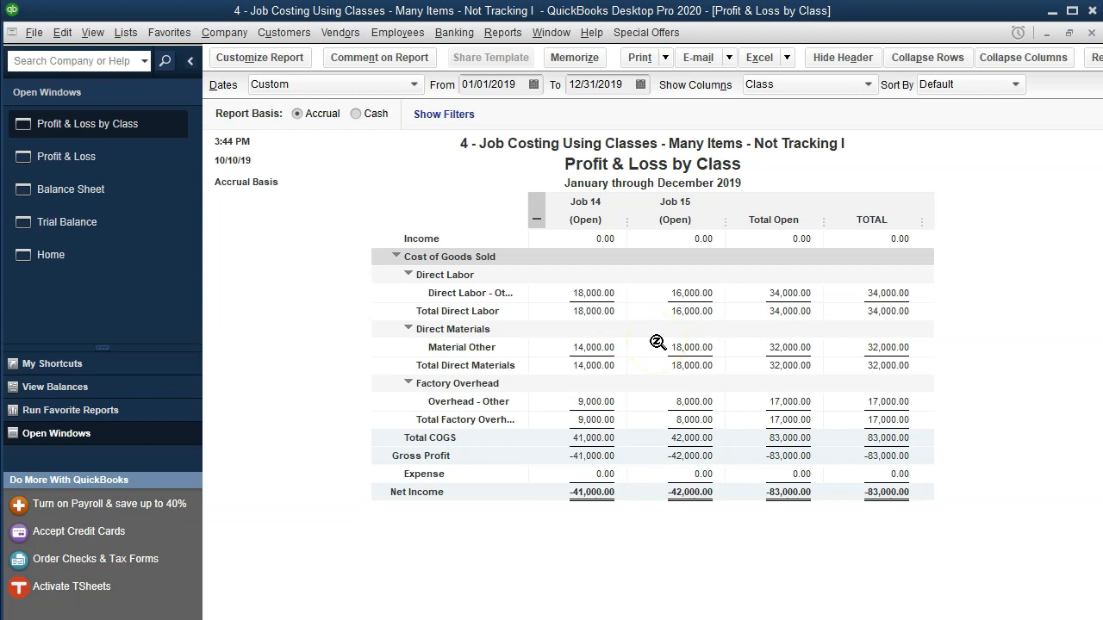
pyautogui.click(648, 317)
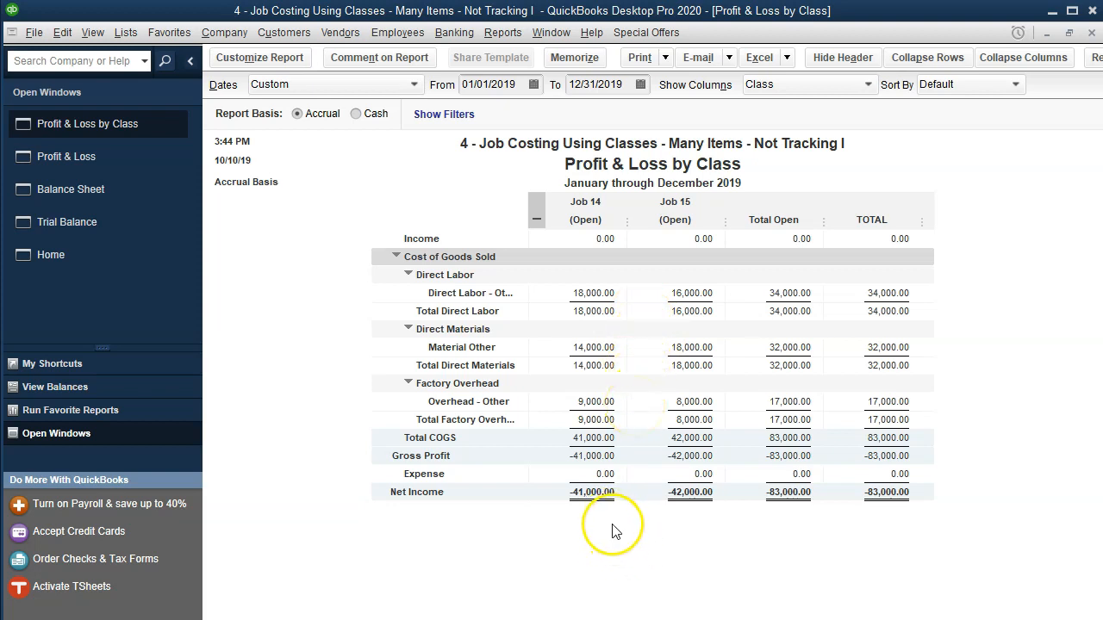
# Switch to the Excel job cost record and compare Job 14's total cost with the QuickBooks class report.
pyautogui.hotkey('alt', 'Tab')
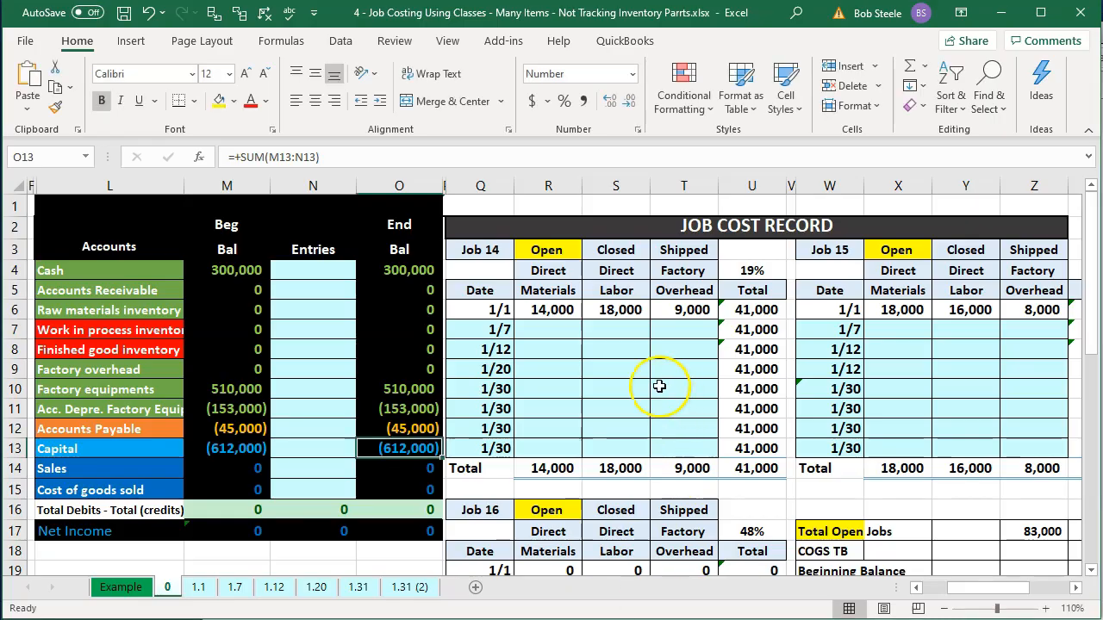
pyautogui.click(746, 467)
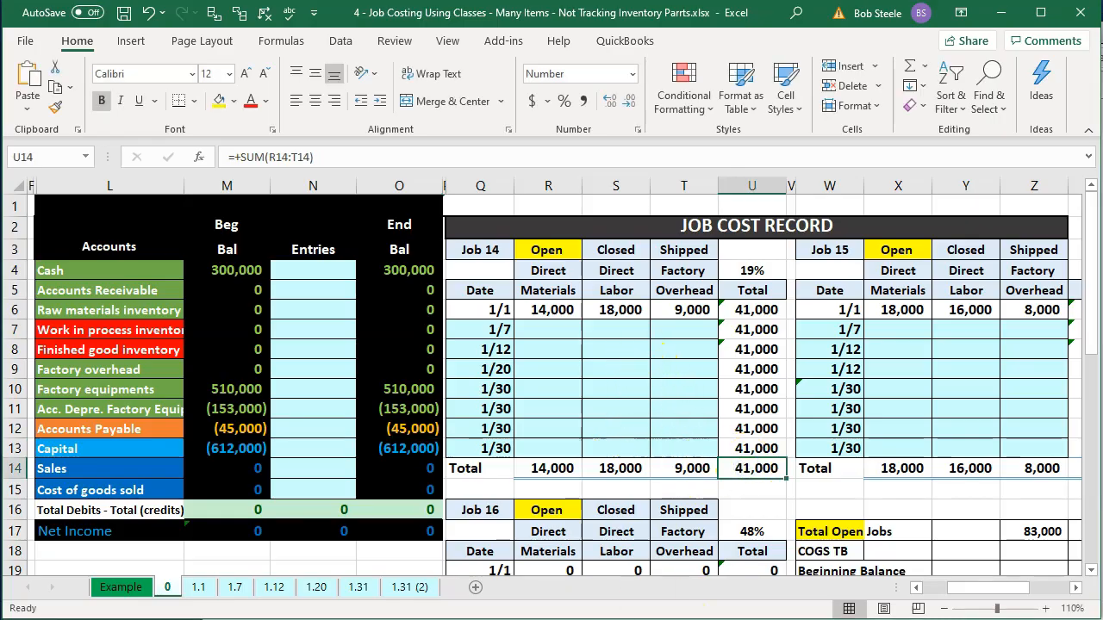
pyautogui.hotkey('alt', 'Tab')
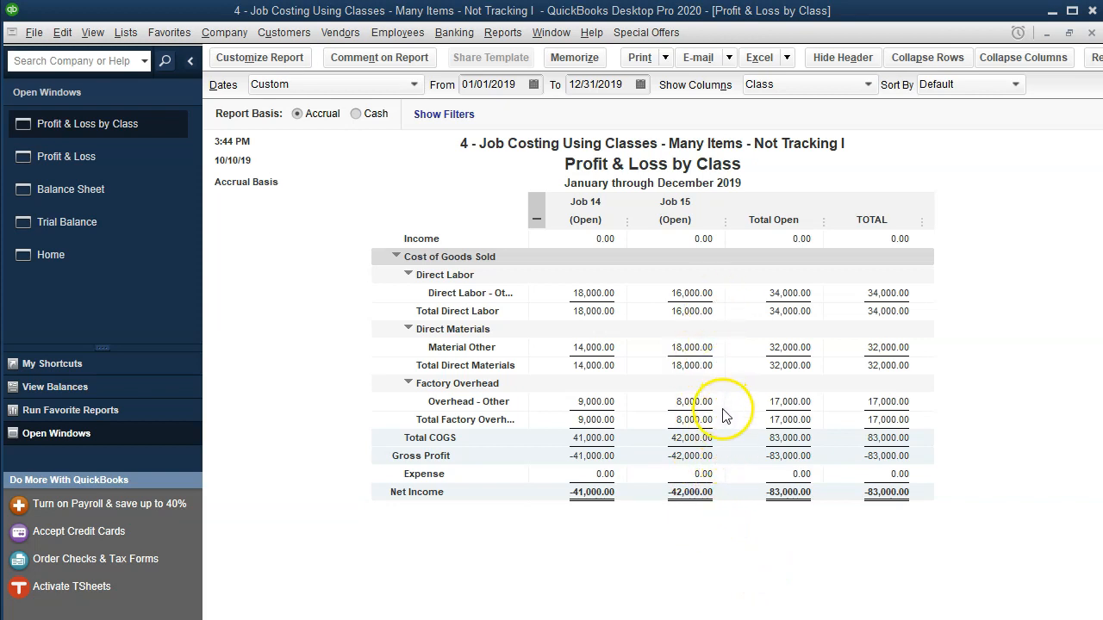
# Compare Job 15's total cost in the Excel job cost record with the QuickBooks class report.
pyautogui.hotkey('alt', 'Tab')
pyautogui.click(954, 441)
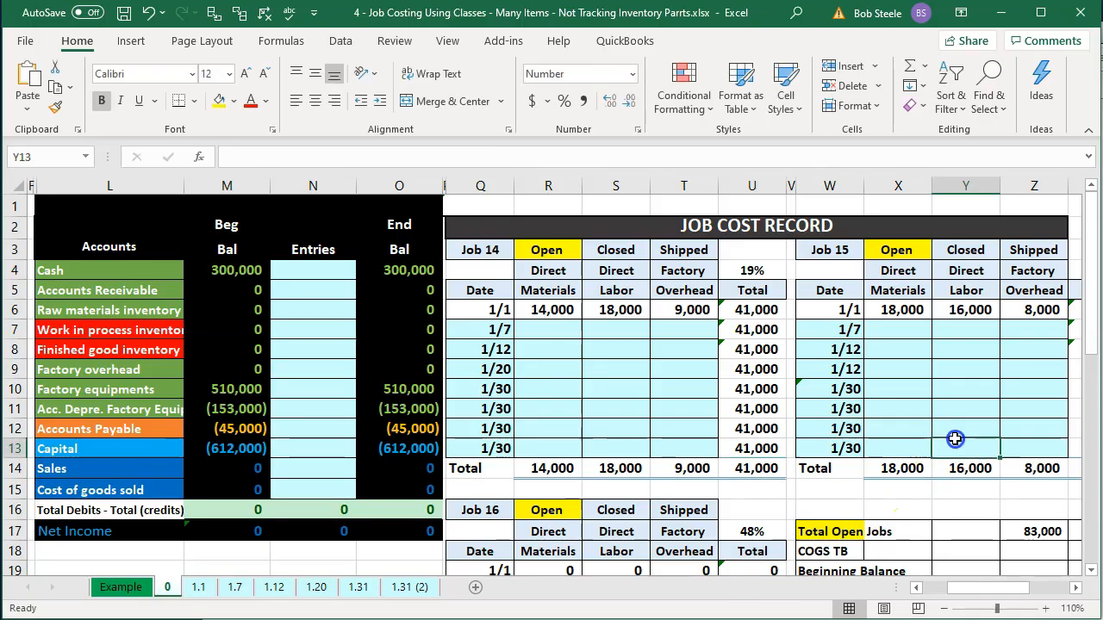
pyautogui.press('Right')
pyautogui.press('Right')
pyautogui.press('Down')
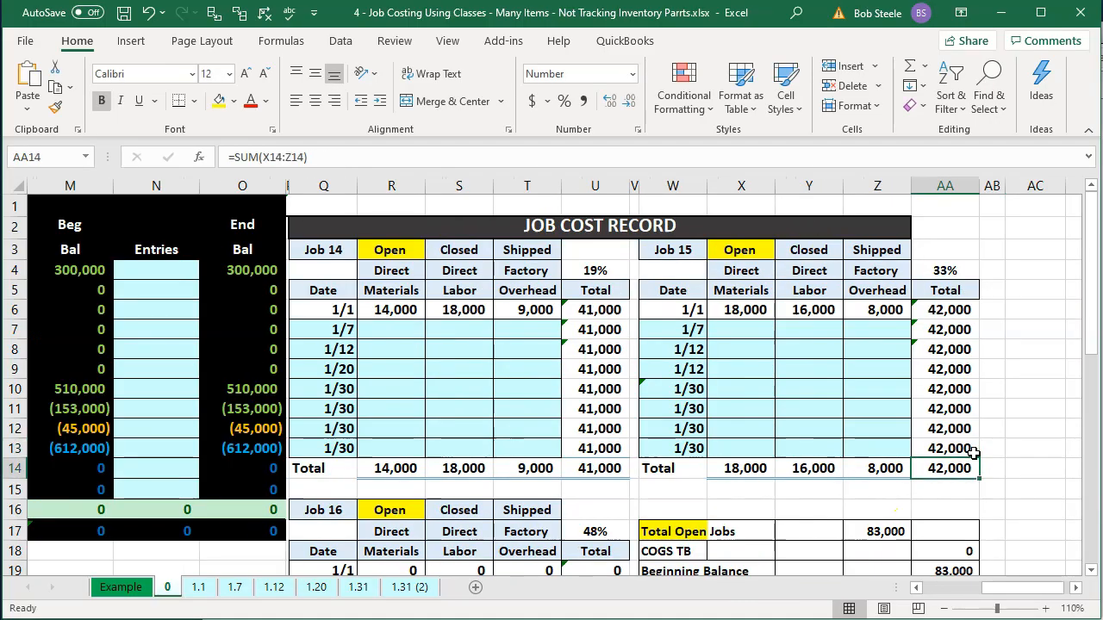
pyautogui.hotkey('alt', 'Tab')
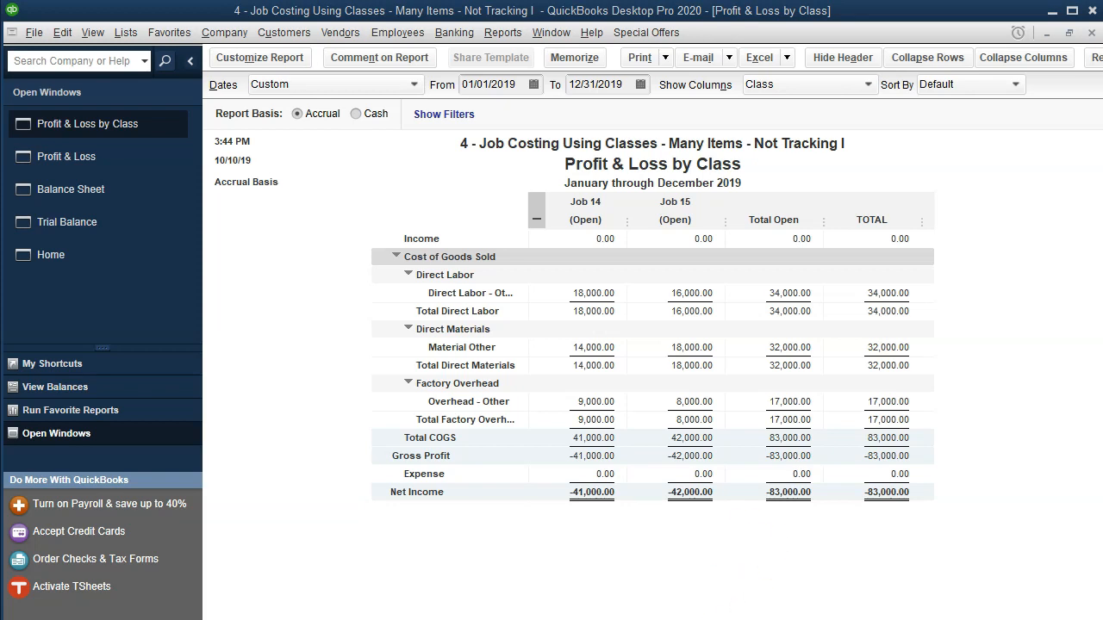
# Switch to the Excel job cost record and check the Job 14 and Job 15 totals against the Total Open Jobs figure.
pyautogui.hotkey('alt', 'Tab')
pyautogui.click(823, 366)
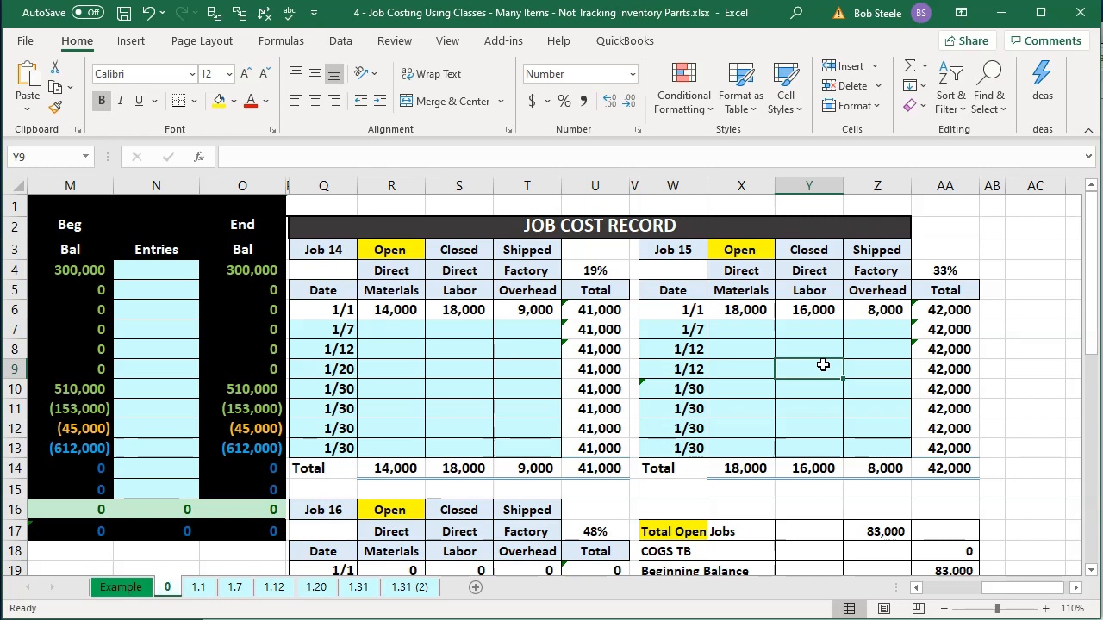
pyautogui.press('Left')
pyautogui.press('Left')
pyautogui.press('Left')
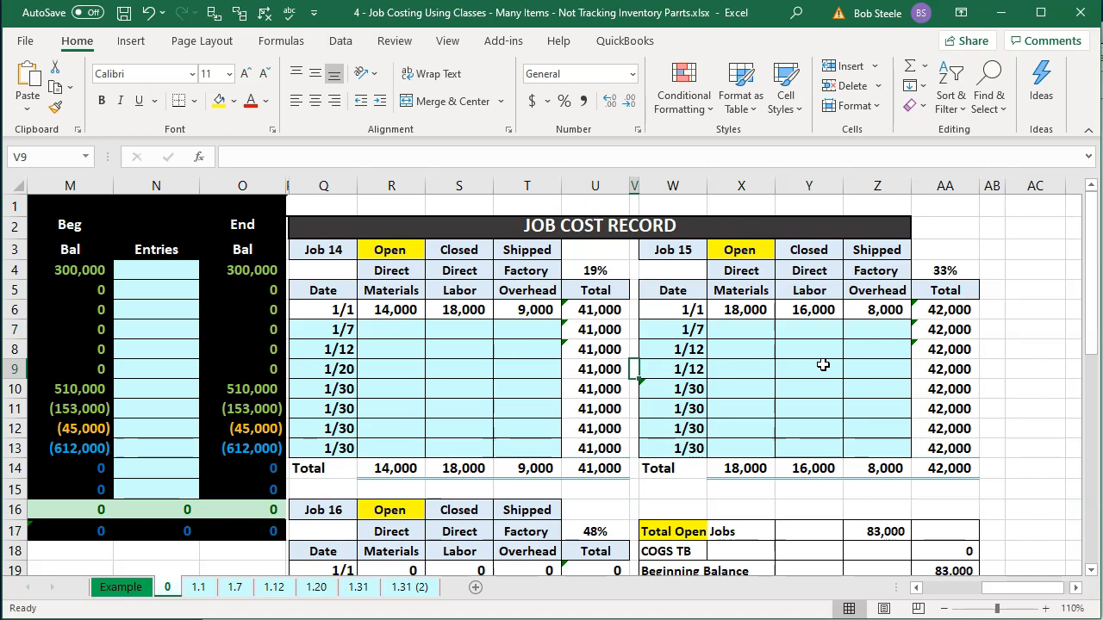
pyautogui.scroll(-2, 822, 365)
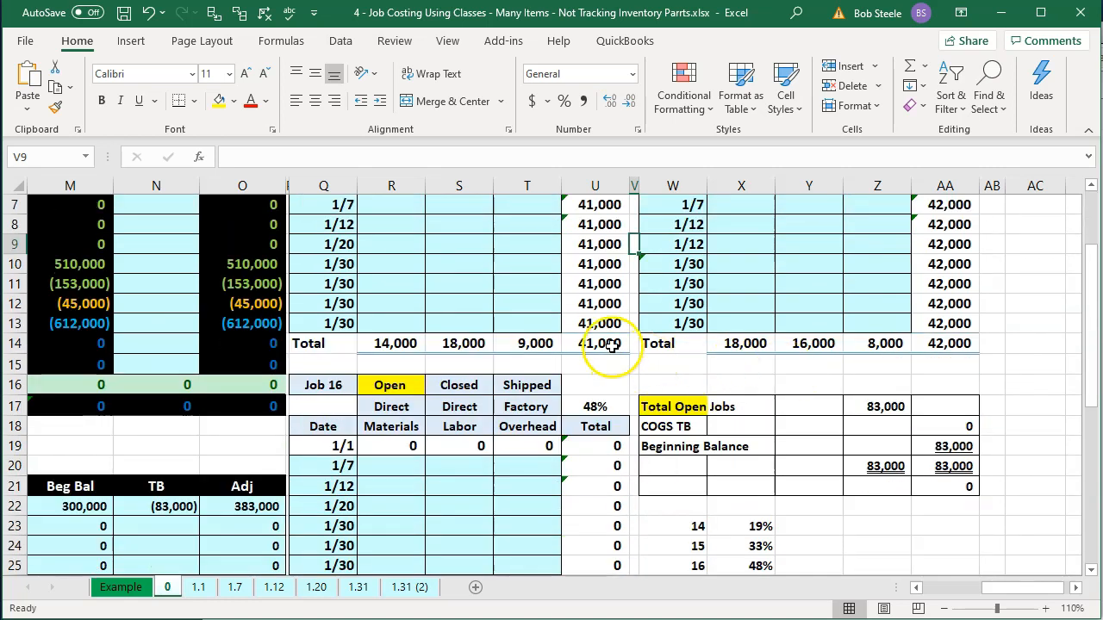
pyautogui.click(612, 345)
pyautogui.click(971, 345)
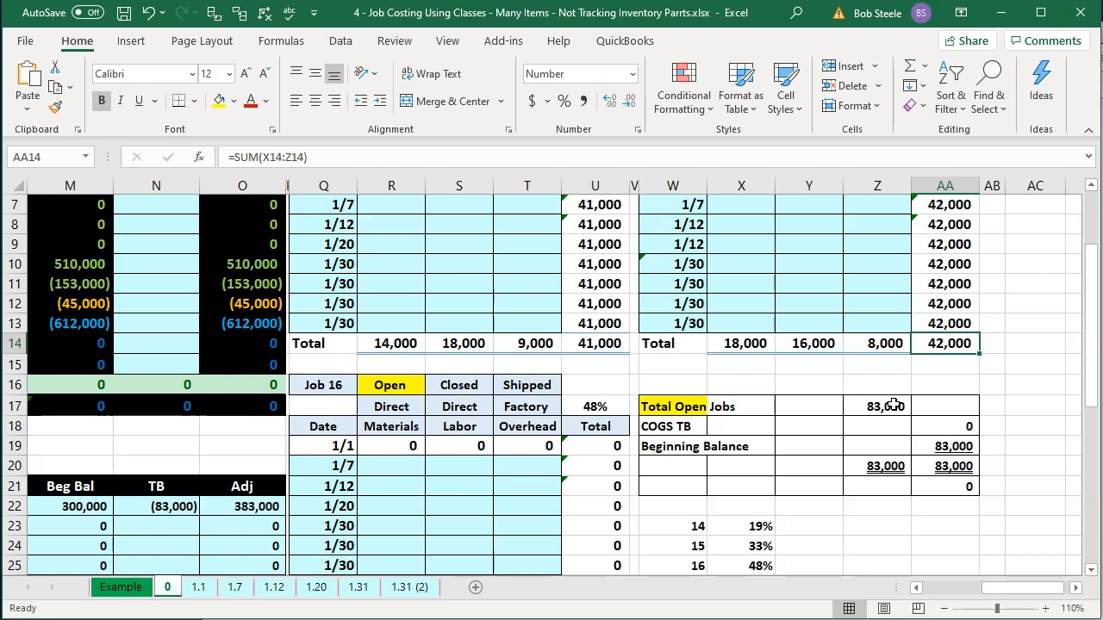
pyautogui.scroll(2, 894, 404)
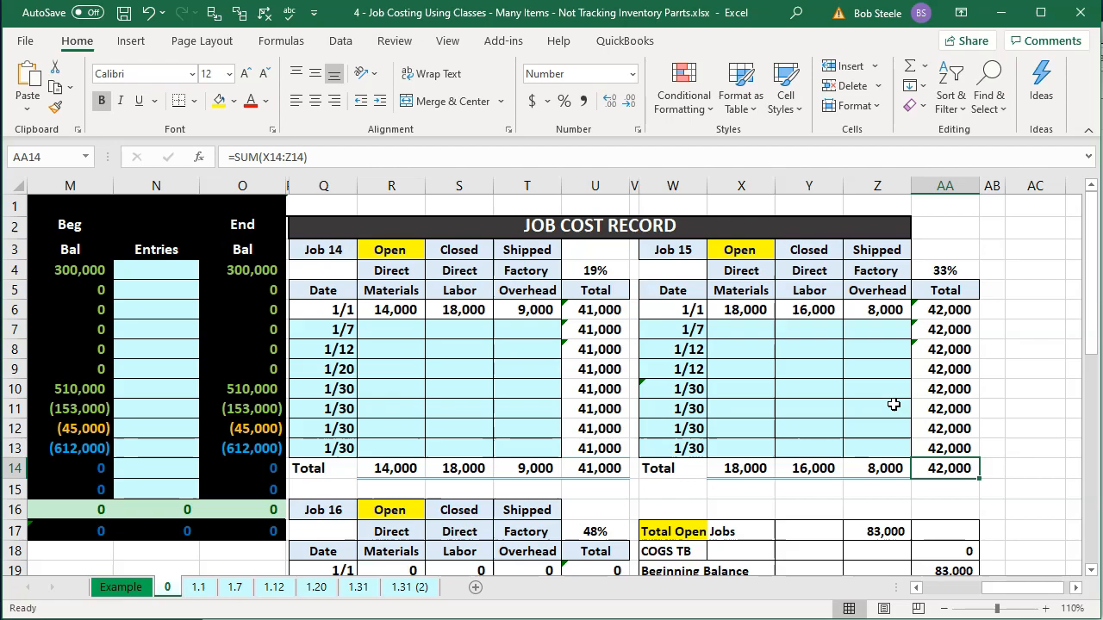
# Return to the QuickBooks Profit & Loss by Class report and toggle the Open class columns between combined and per-job costs, leaving them expanded.
pyautogui.click(663, 618)
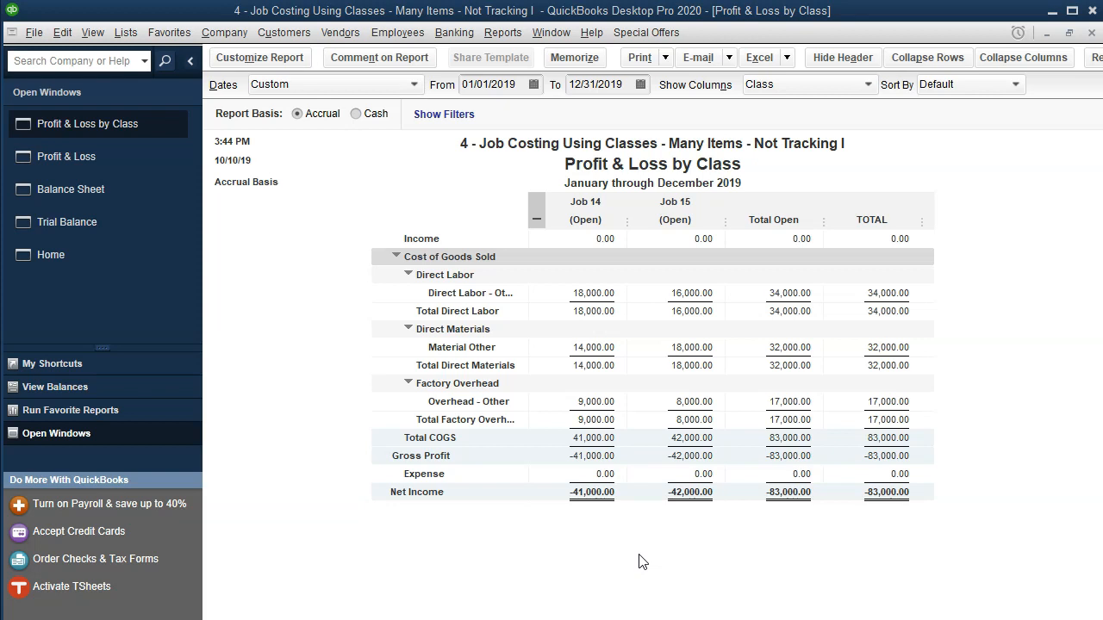
pyautogui.click(535, 210)
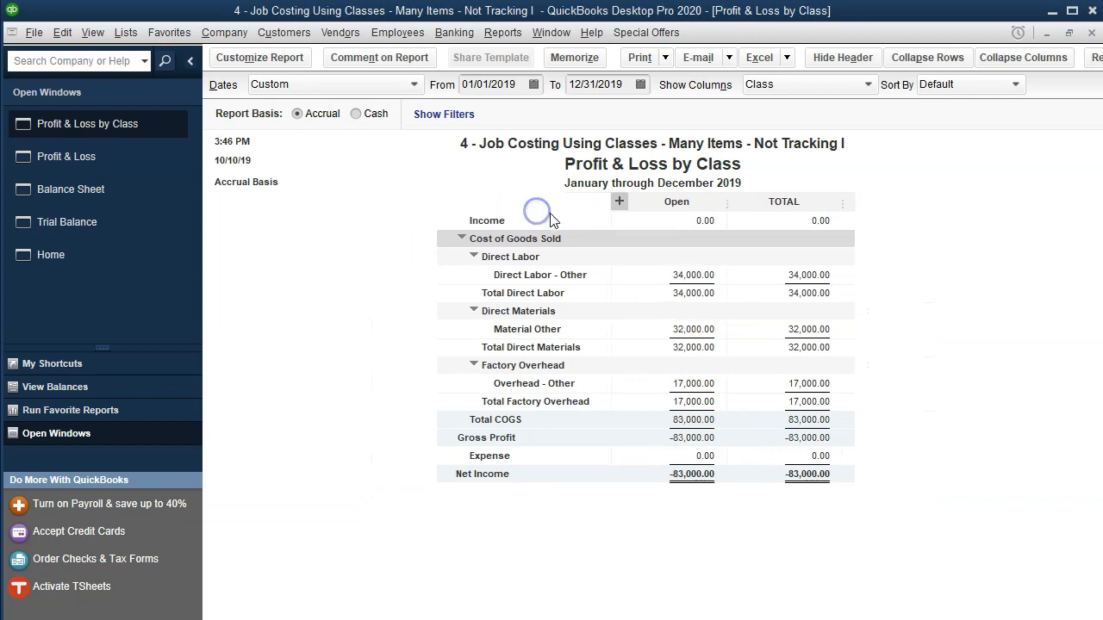
pyautogui.click(619, 203)
pyautogui.click(619, 203)
pyautogui.click(515, 107)
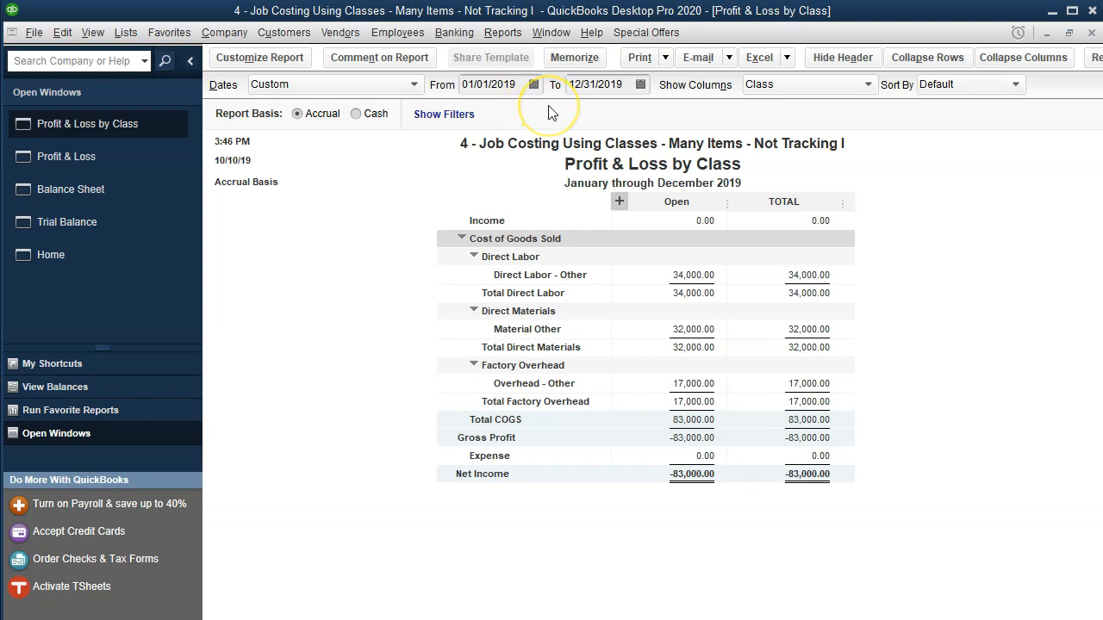
pyautogui.click(614, 201)
pyautogui.click(623, 199)
pyautogui.click(644, 197)
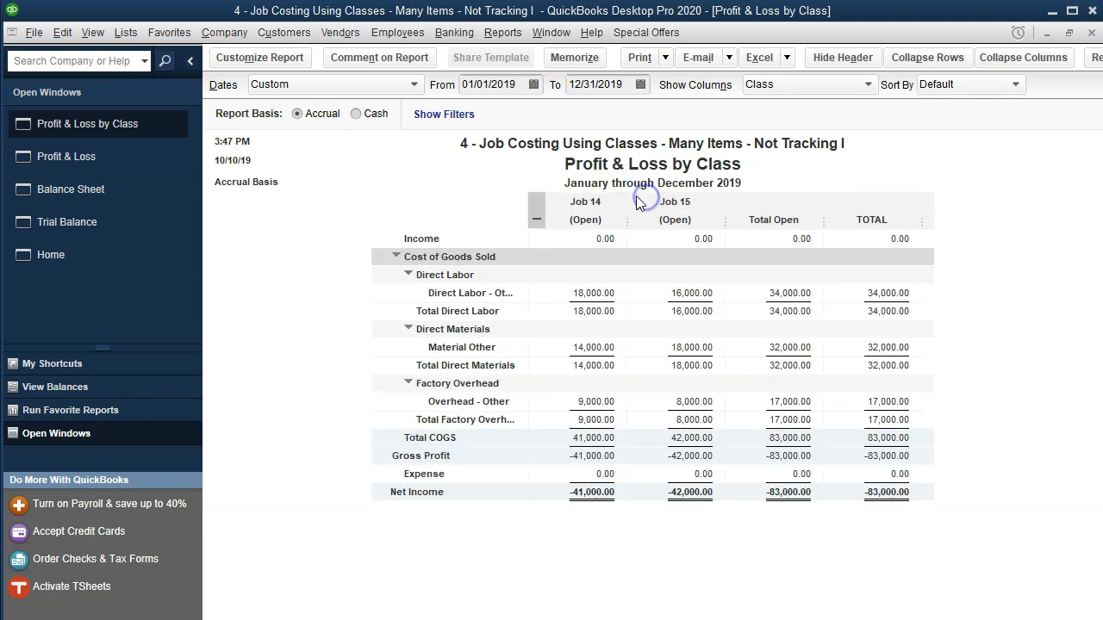